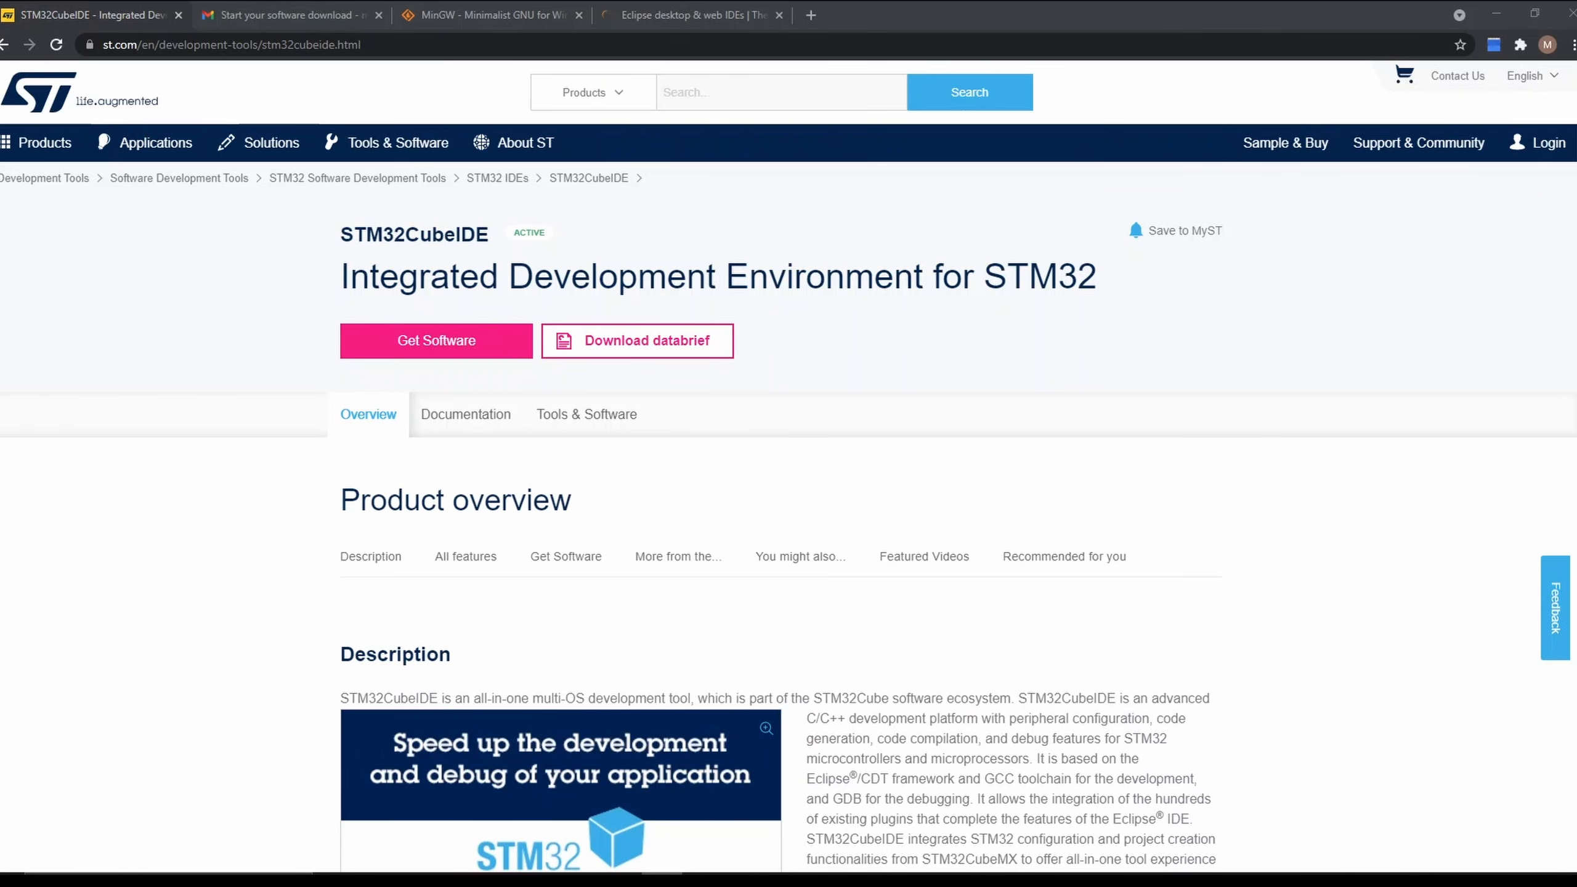
- View the Eclipse desktop IDE page alongside the STM32CubeIDE product page
{"action": "left_click", "coordinate": [732, 3]}
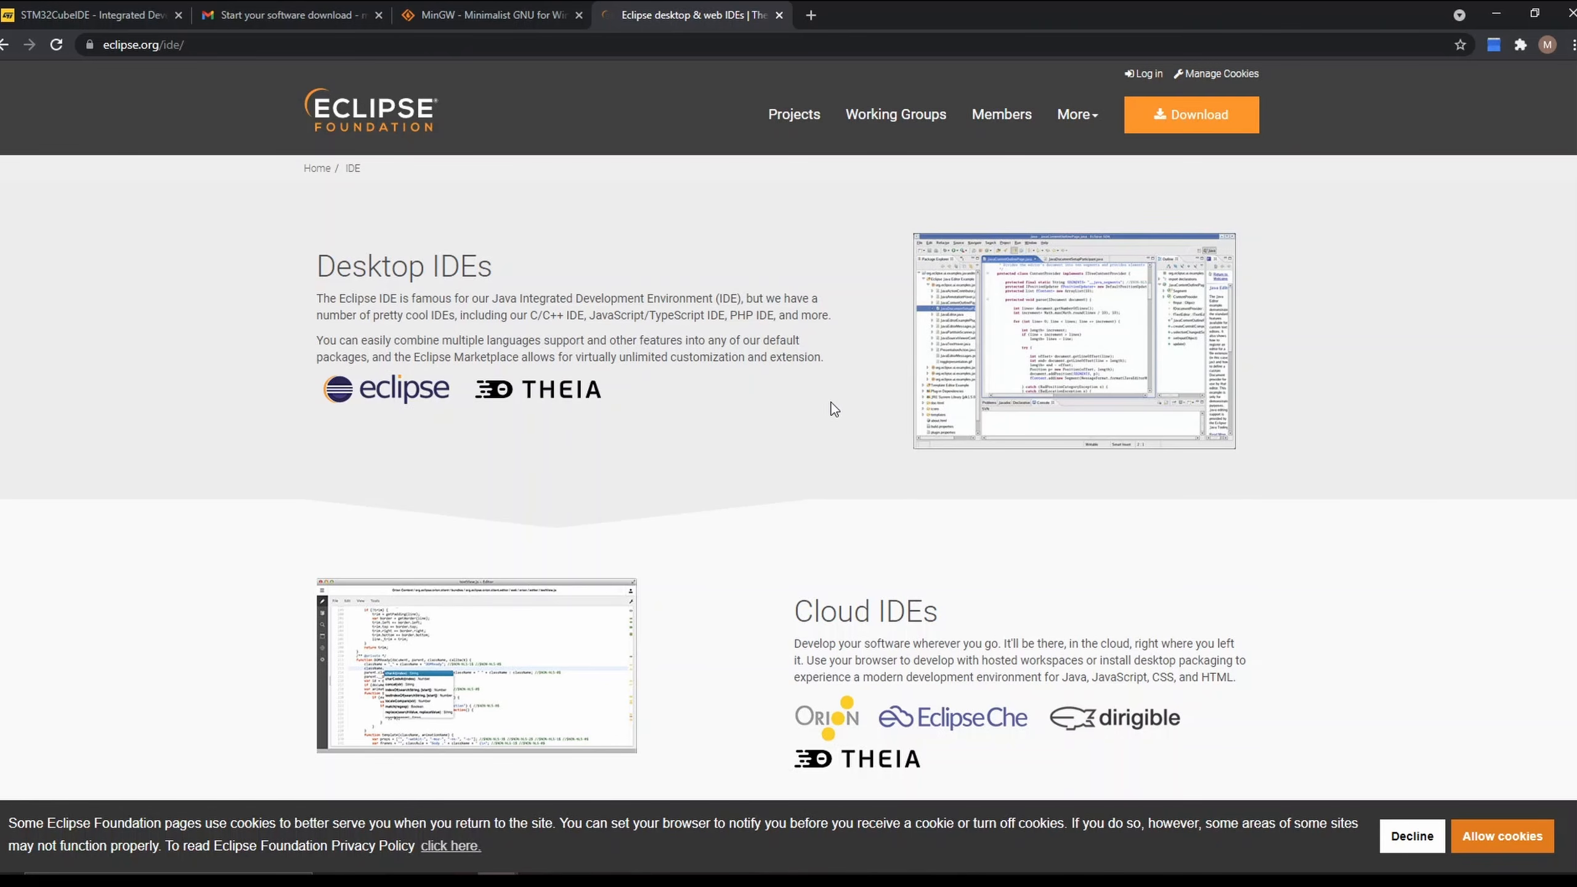
{"action": "left_click", "coordinate": [101, 5]}
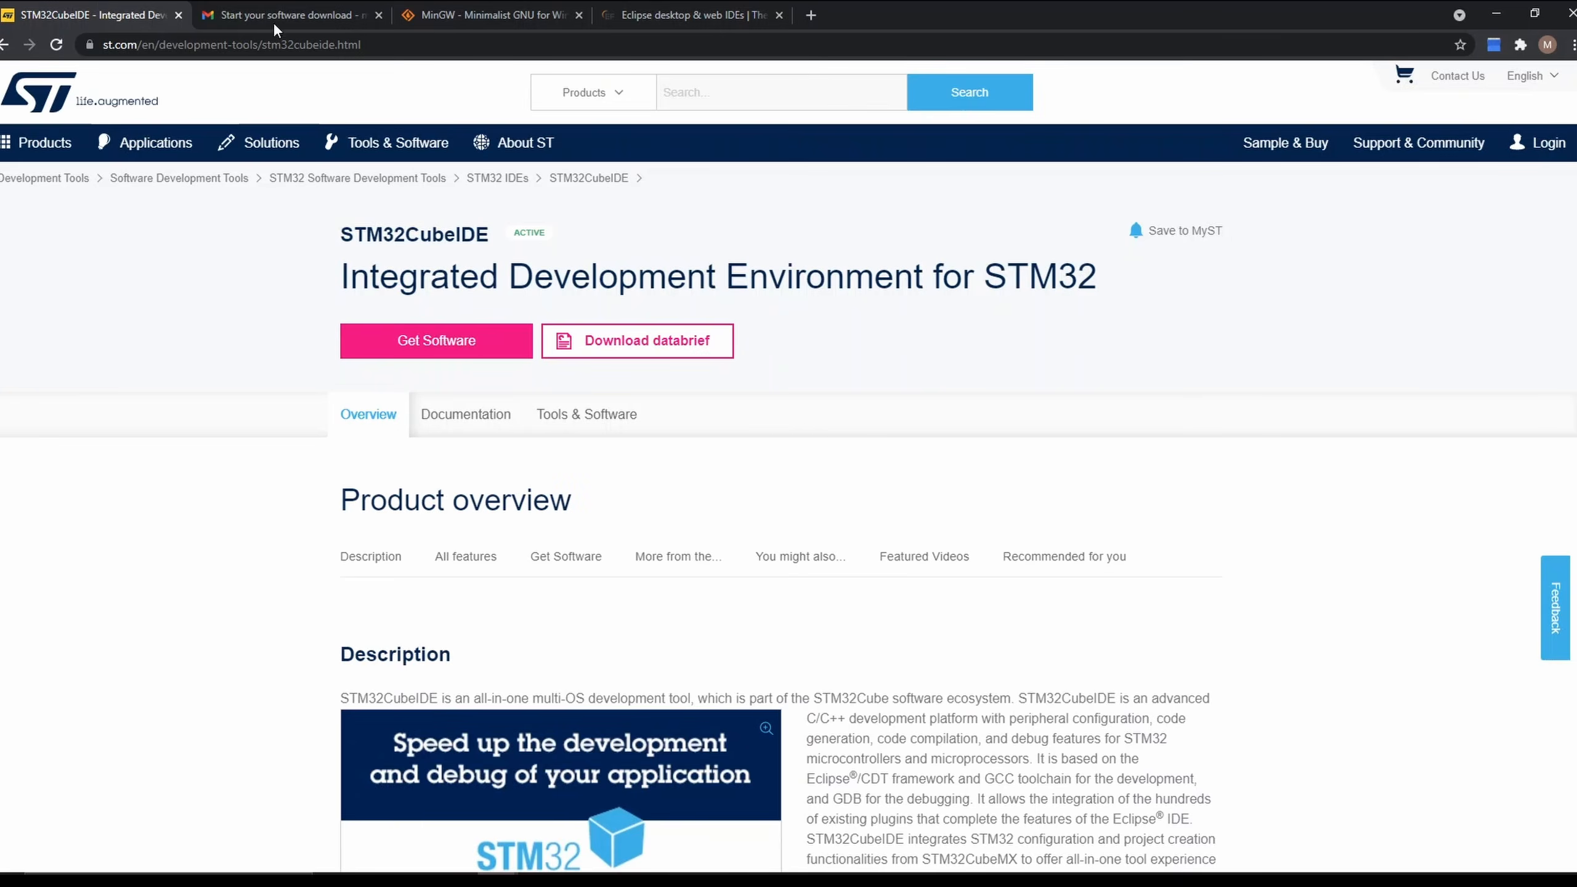
{"action": "left_click", "coordinate": [658, 8]}
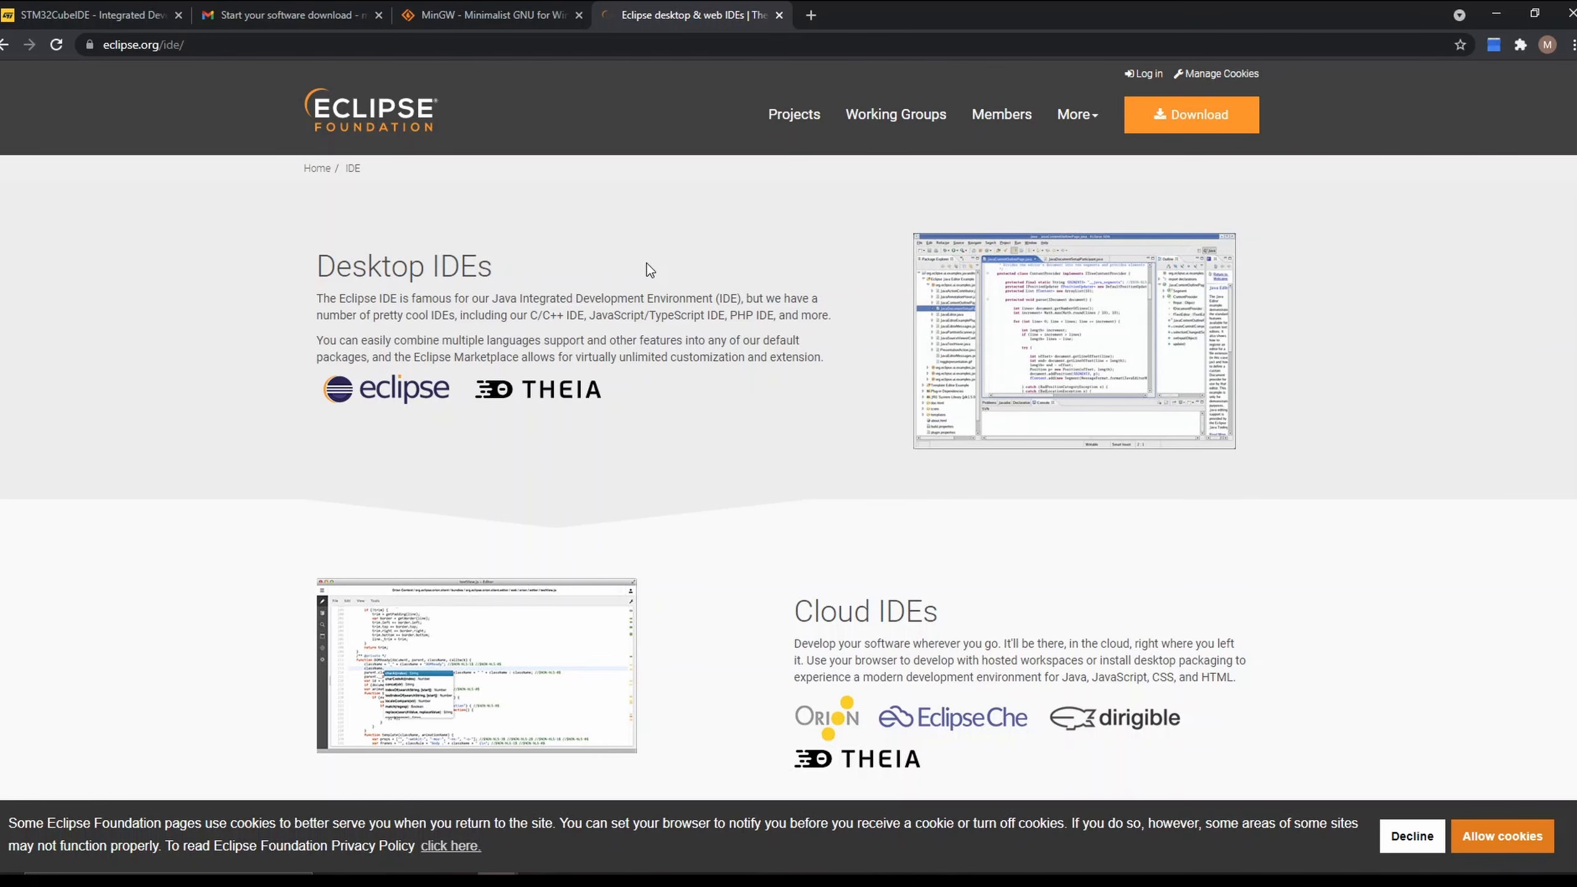
{"action": "left_click", "coordinate": [23, 7]}
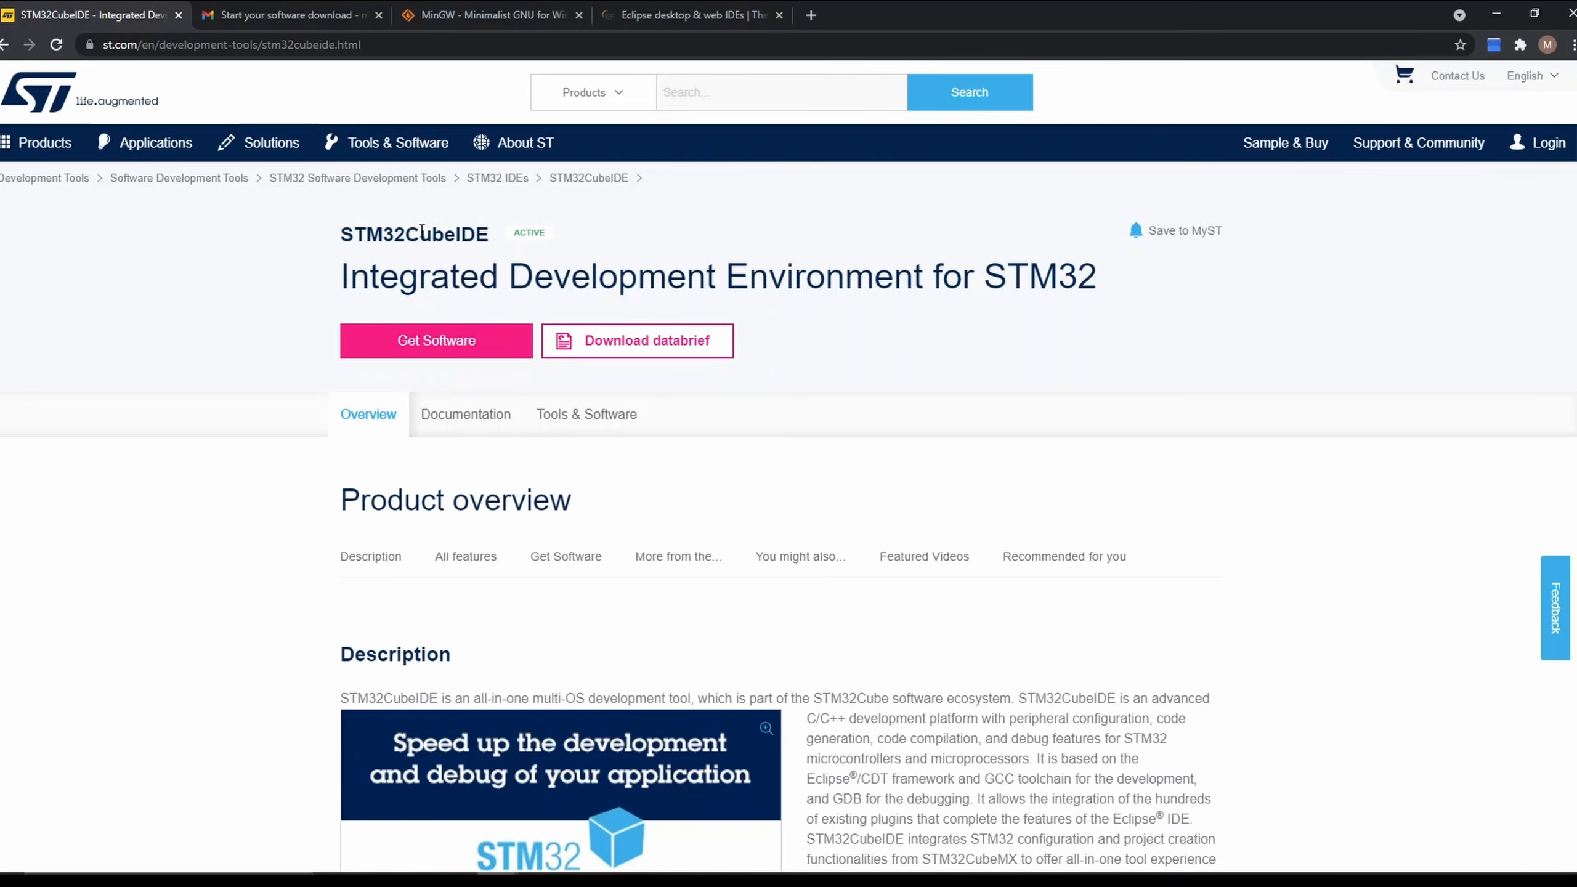
- Request the latest STM32CubeIDE Windows installer and review its license agreement and the STMicroelectronics download email
{"action": "left_click", "coordinate": [442, 342]}
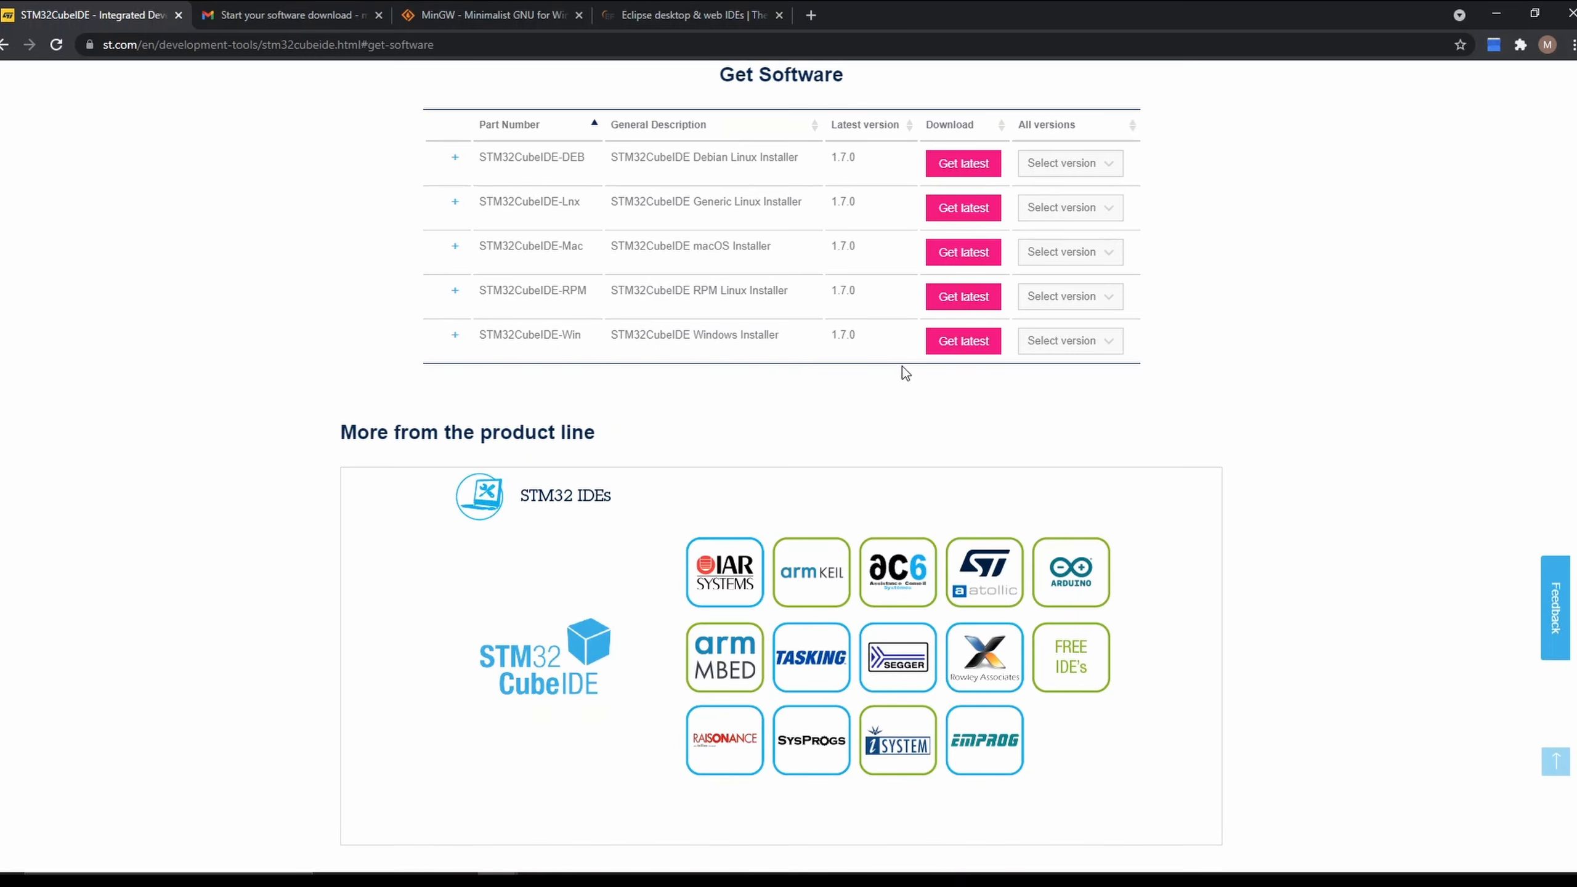
{"action": "left_click", "coordinate": [934, 348]}
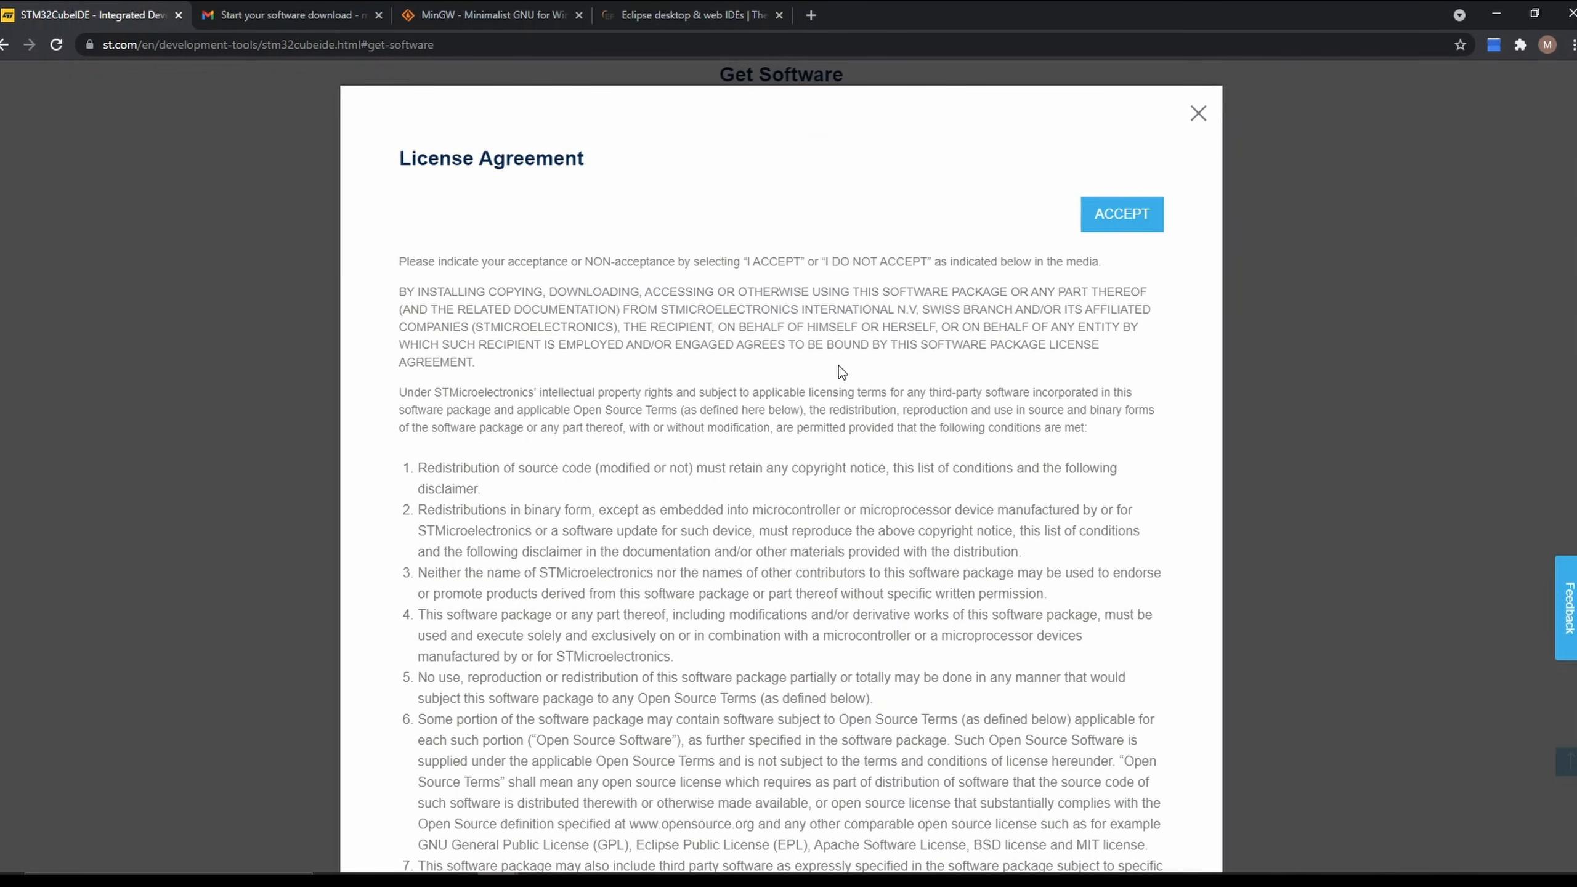
{"action": "scroll", "coordinate": [839, 365], "scroll_direction": "down", "scroll_amount": 5}
{"action": "scroll", "coordinate": [840, 365], "scroll_direction": "up", "scroll_amount": 5}
{"action": "left_click", "coordinate": [332, 10]}
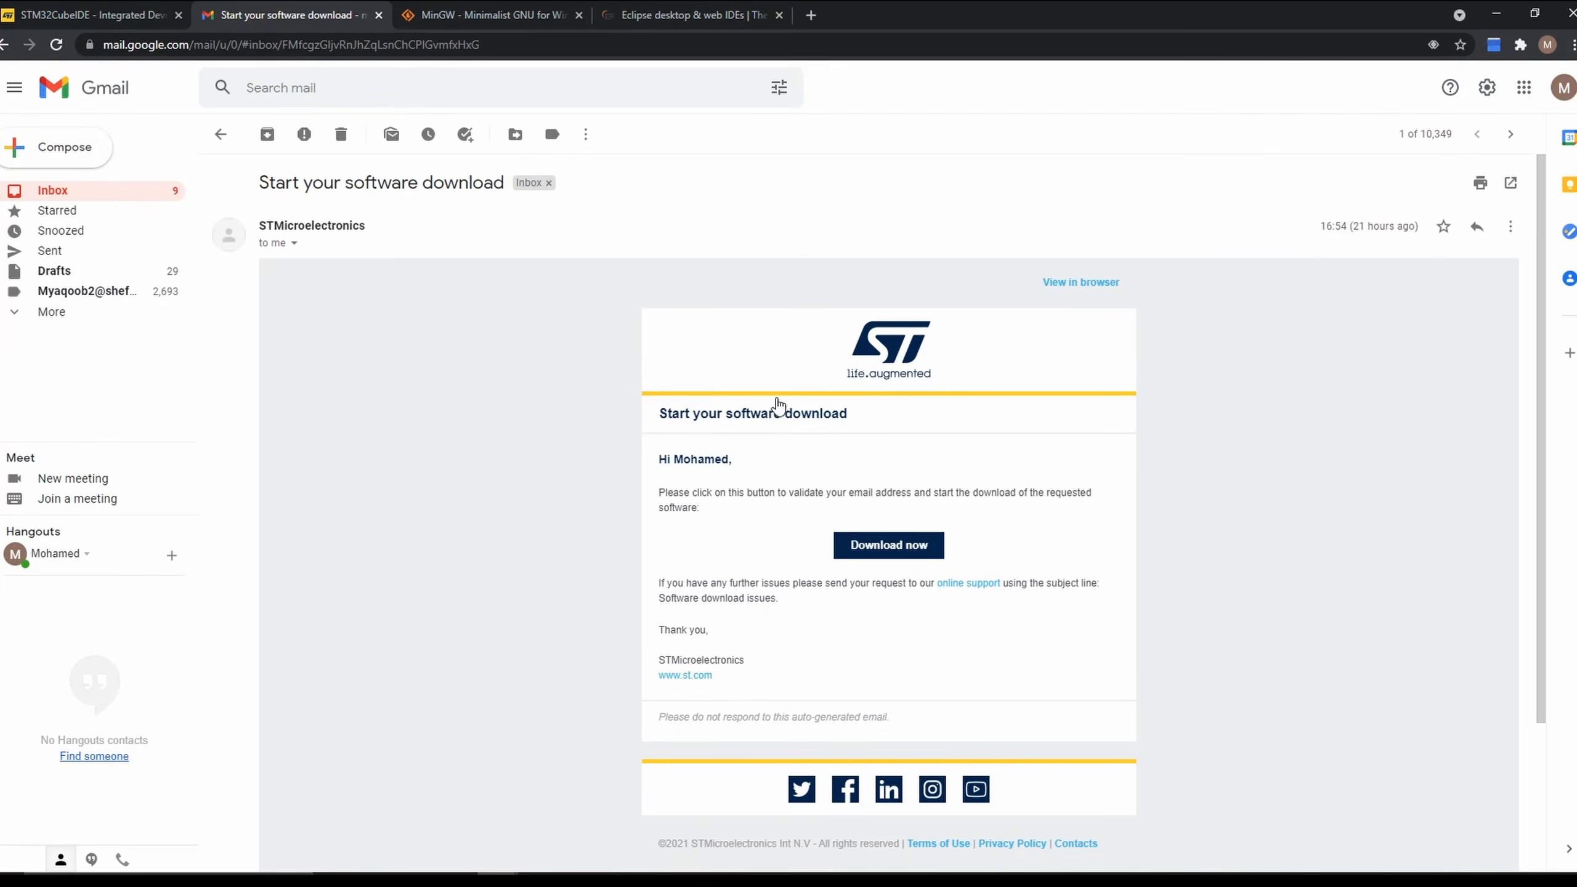
{"action": "left_click", "coordinate": [80, 7]}
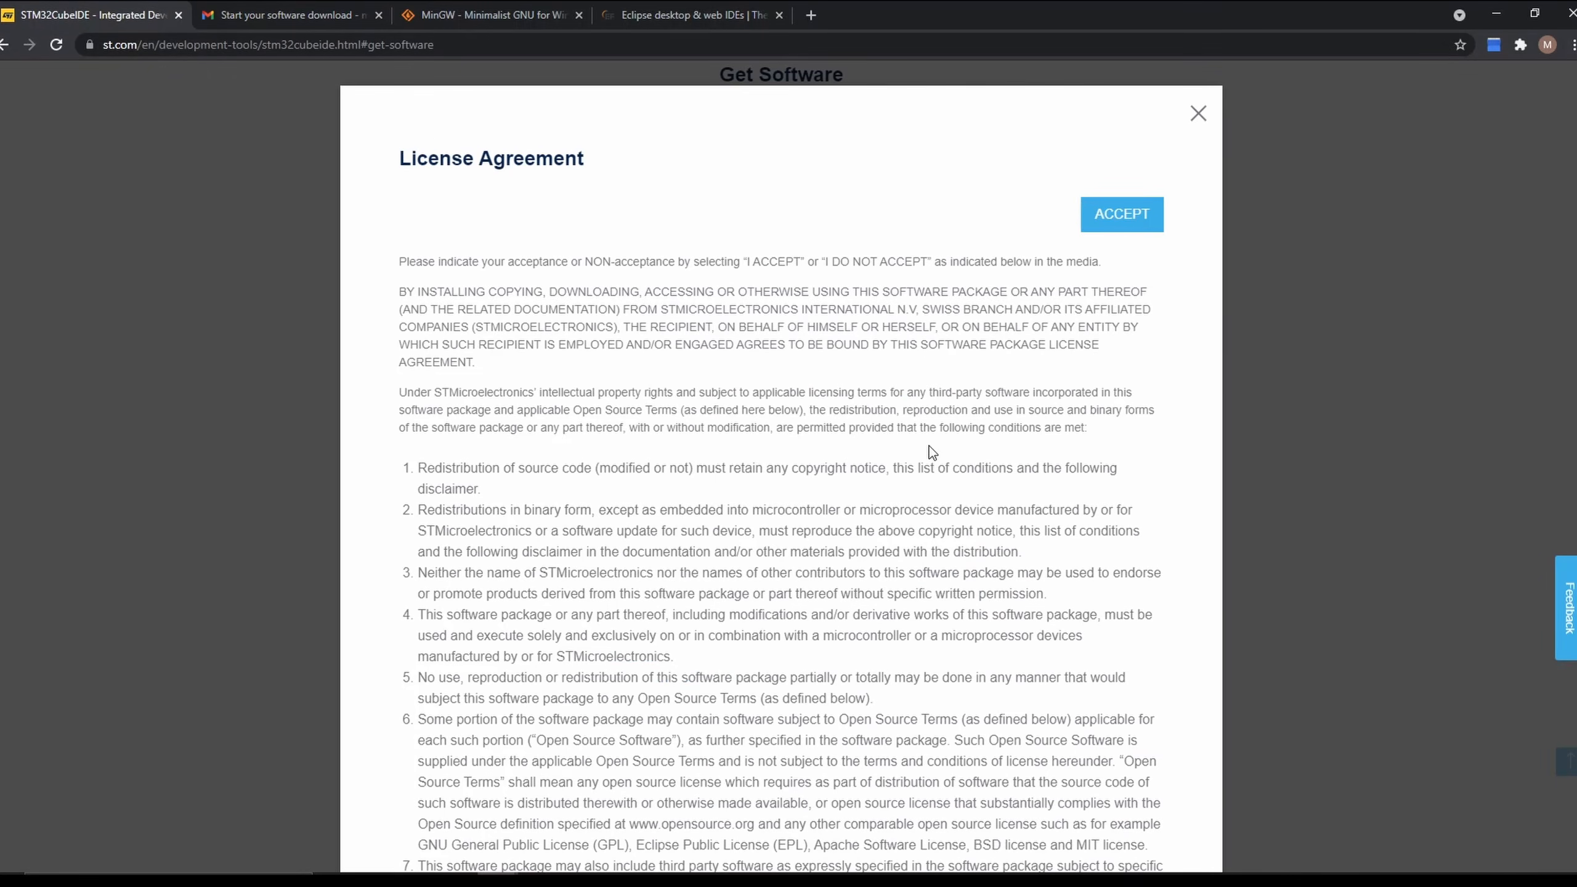
{"action": "scroll", "coordinate": [957, 435], "scroll_direction": "down", "scroll_amount": 5}
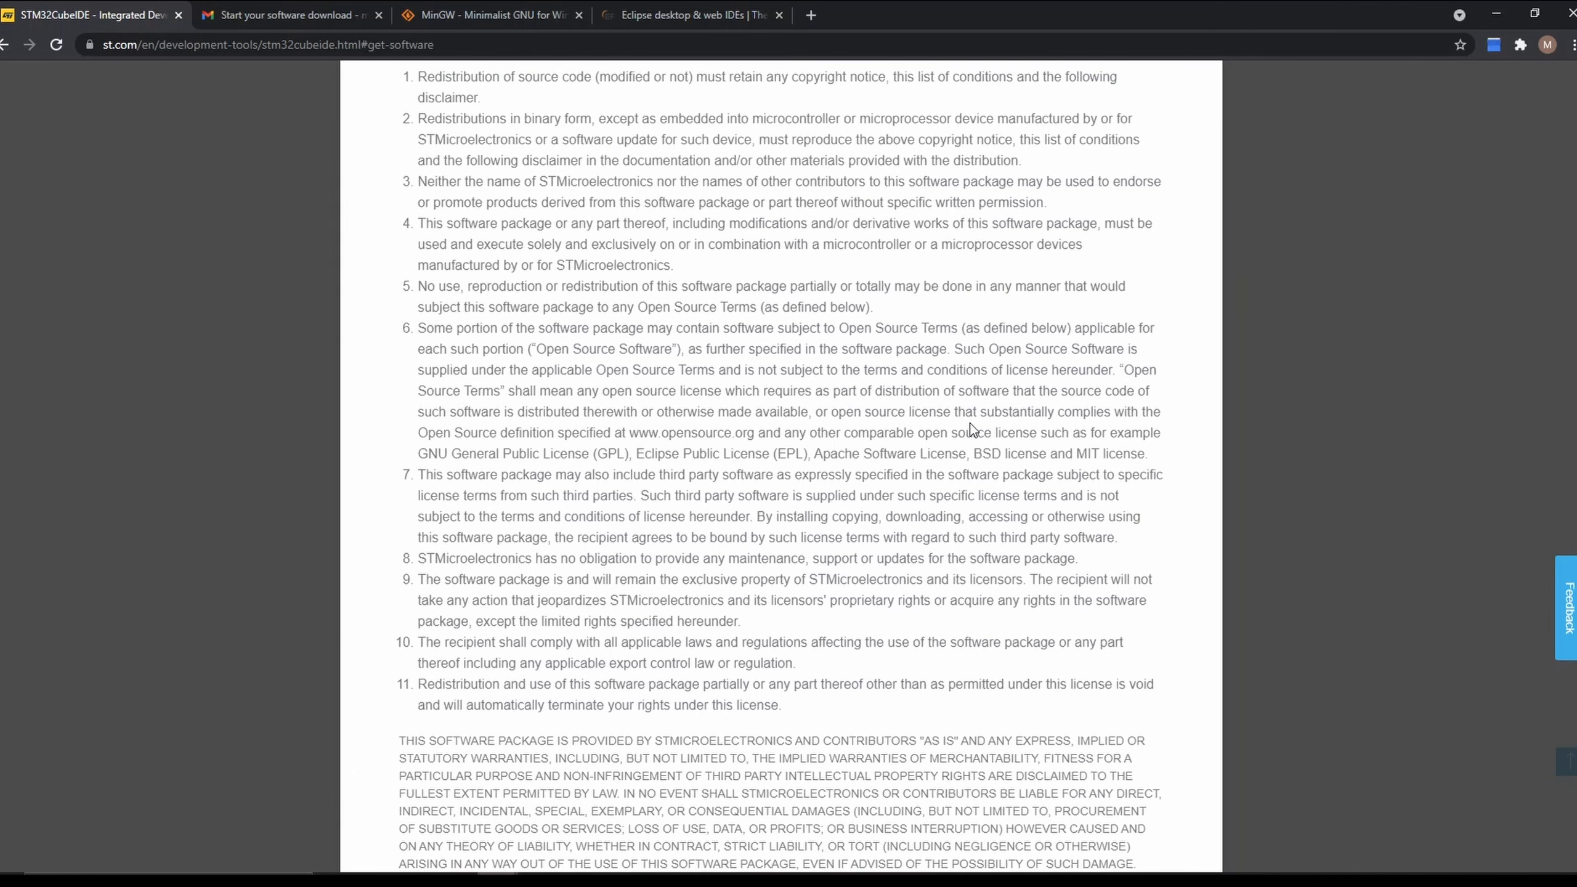
{"action": "scroll", "coordinate": [971, 429], "scroll_direction": "down", "scroll_amount": 4}
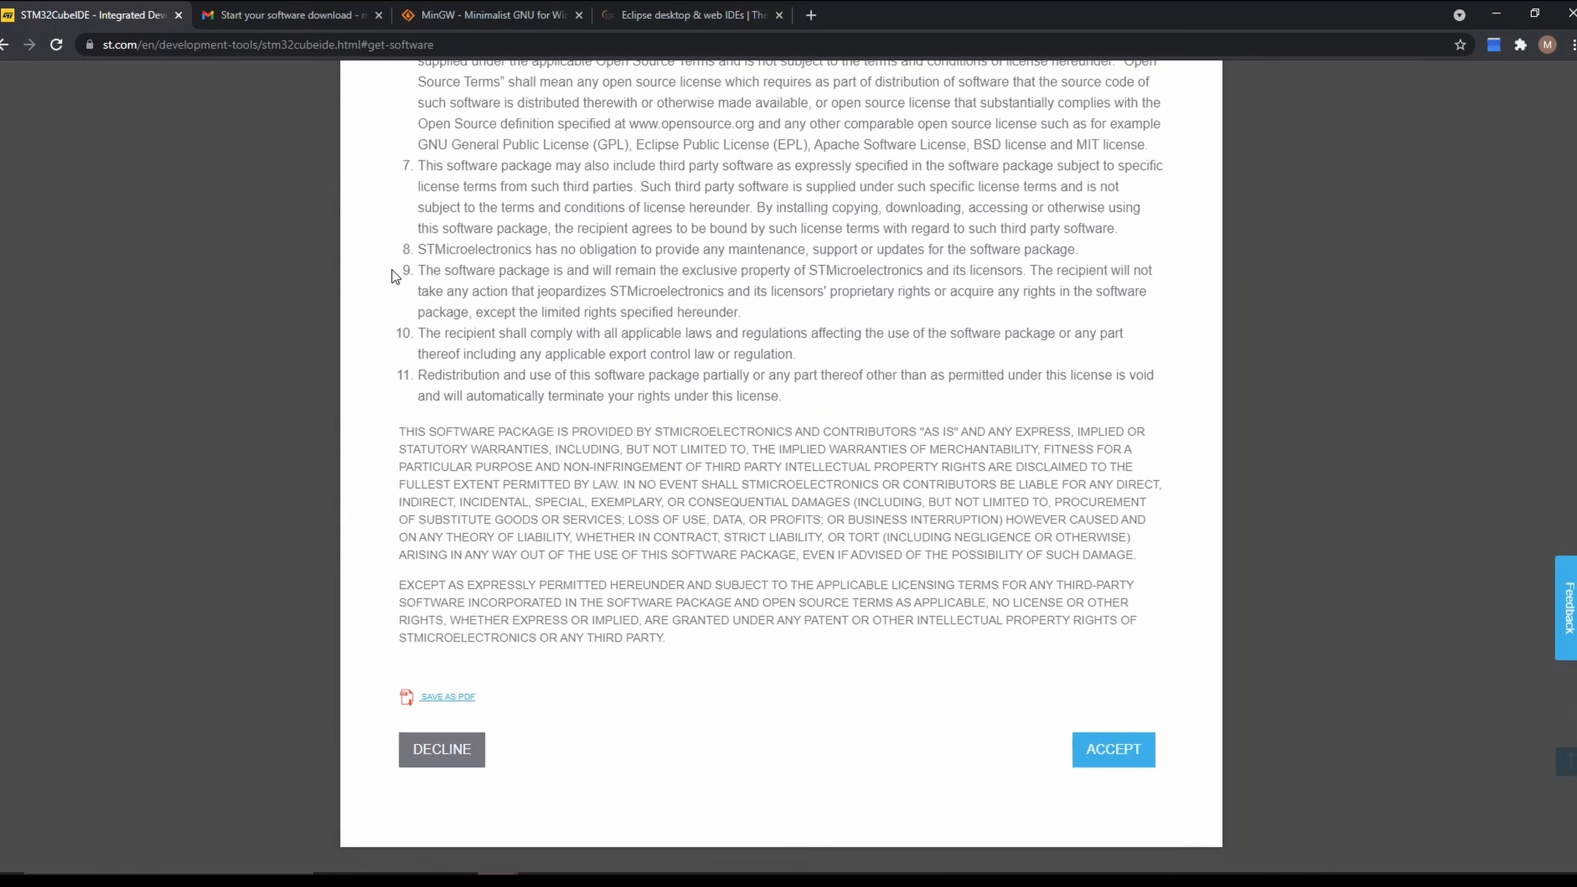
- Start the STM32CubeIDE installer download from the STMicroelectronics email and cancel the running zip download
{"action": "key", "text": "ctrl+Tab"}
{"action": "left_click", "coordinate": [890, 549]}
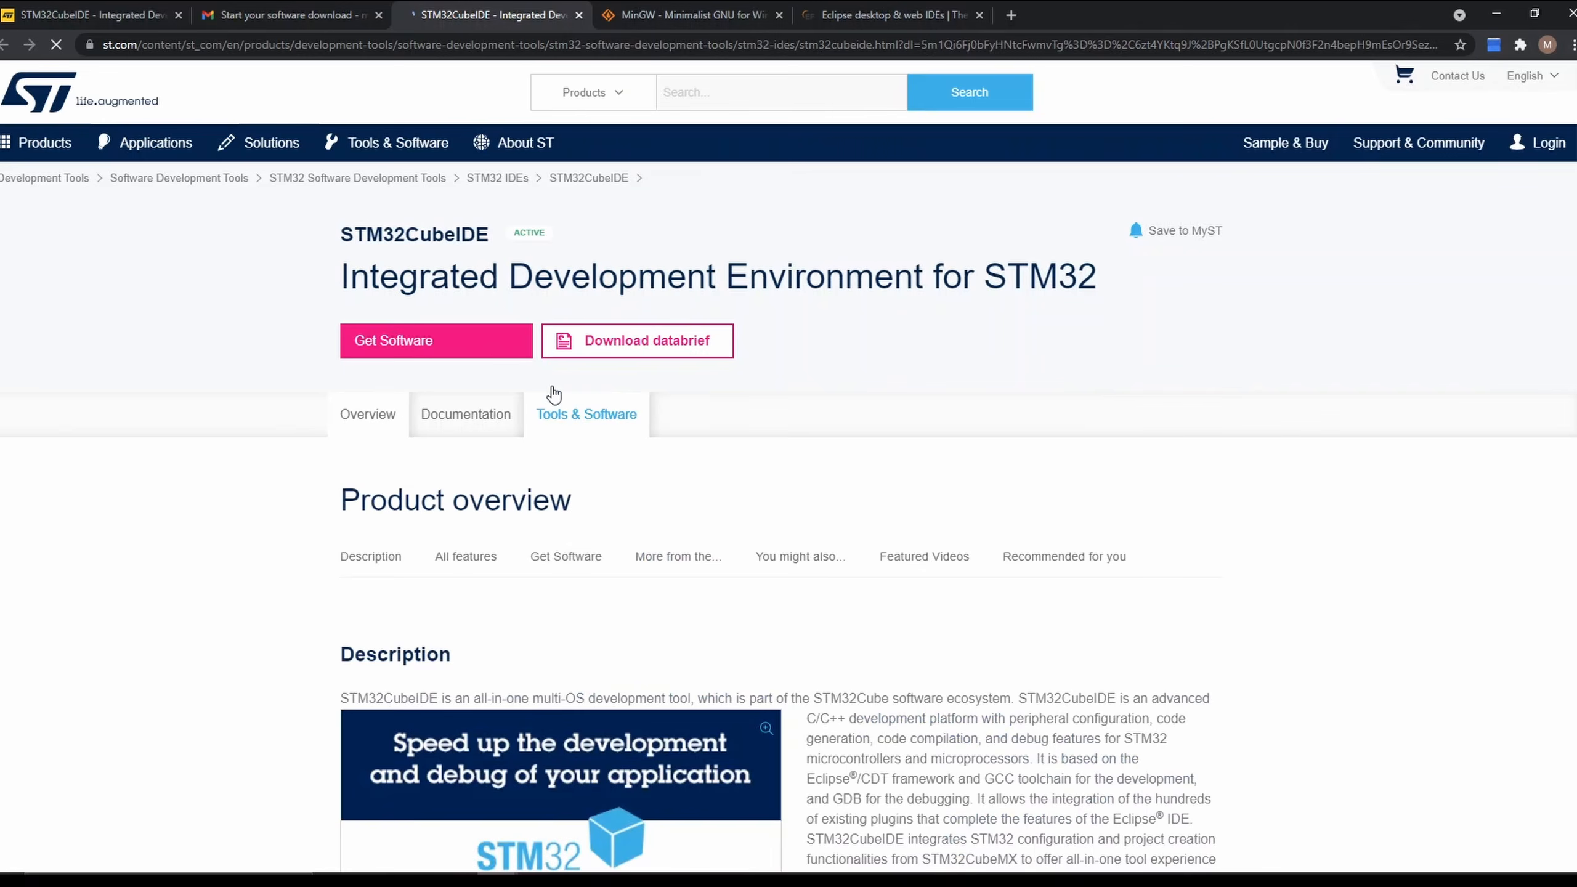
{"action": "left_click", "coordinate": [492, 355]}
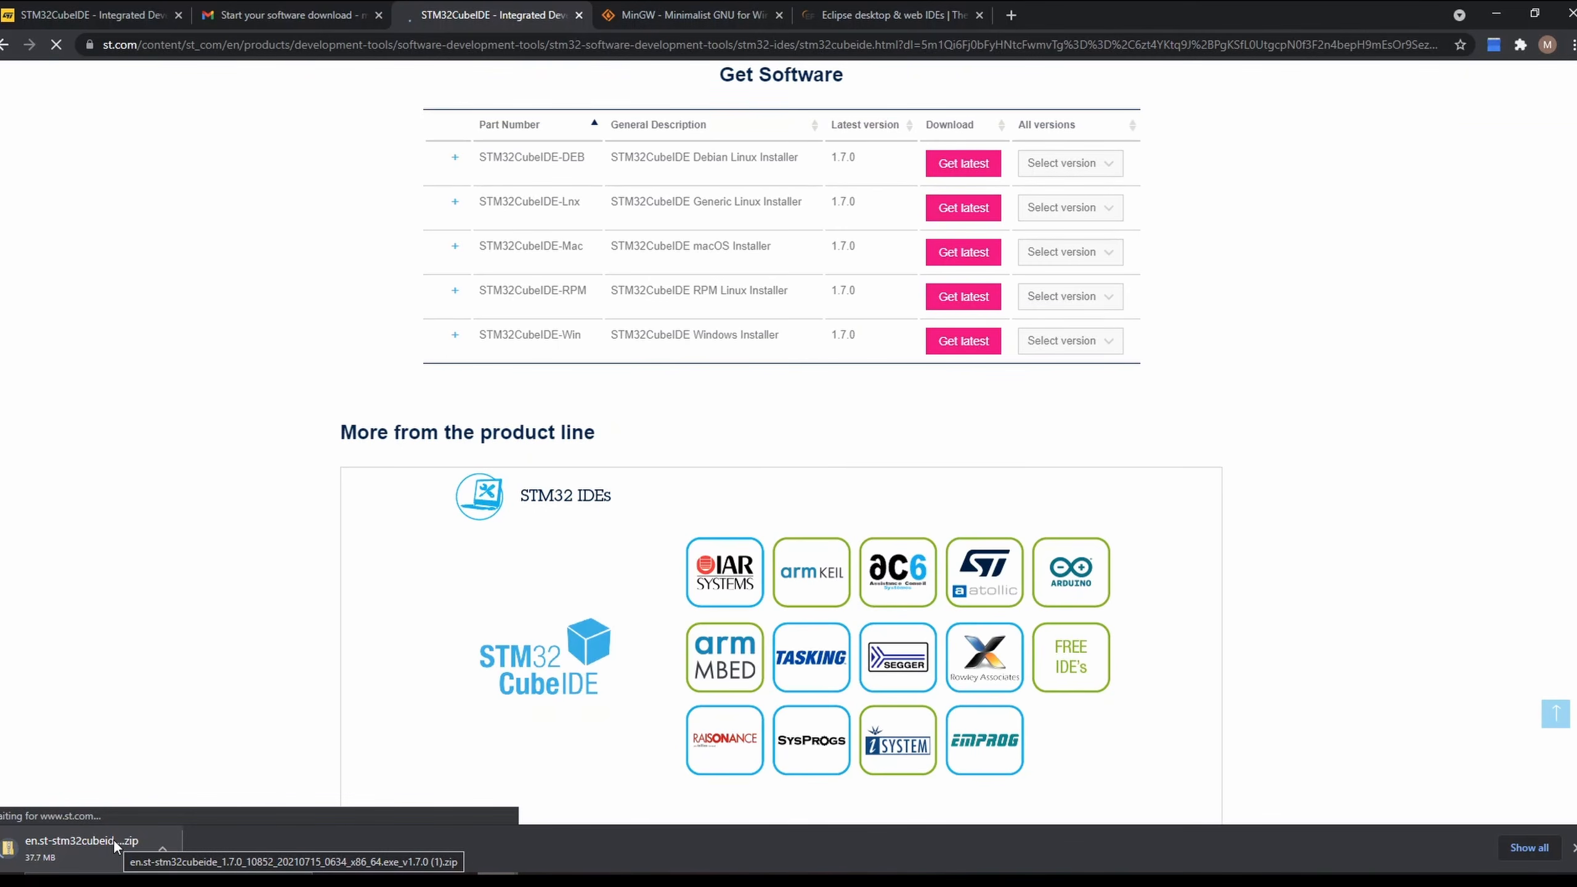
{"action": "left_click", "coordinate": [149, 849]}
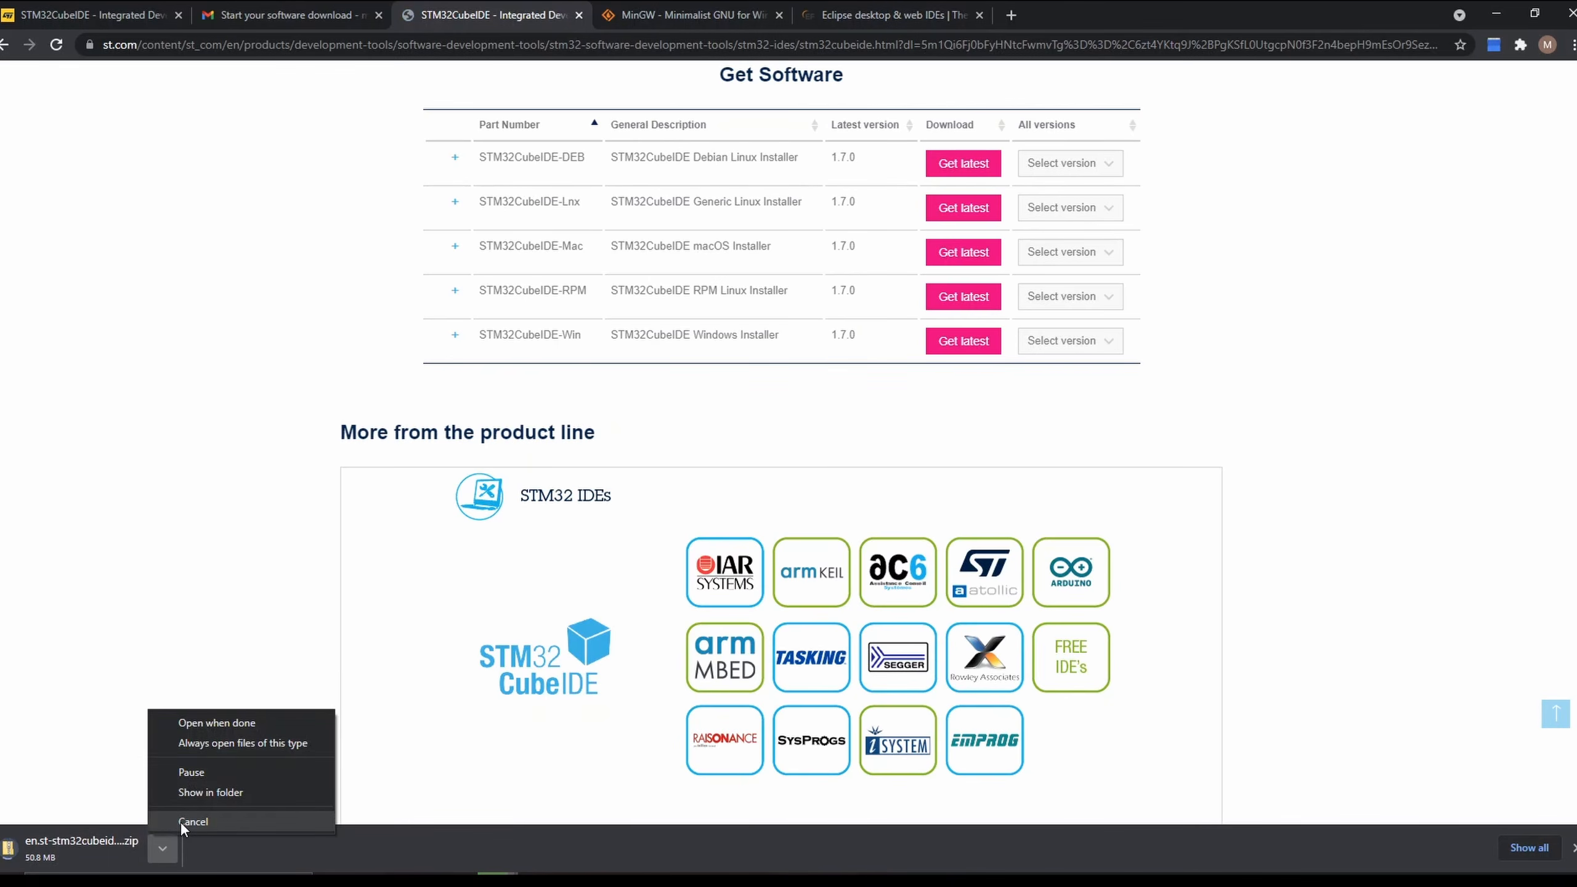
{"action": "left_click", "coordinate": [181, 822]}
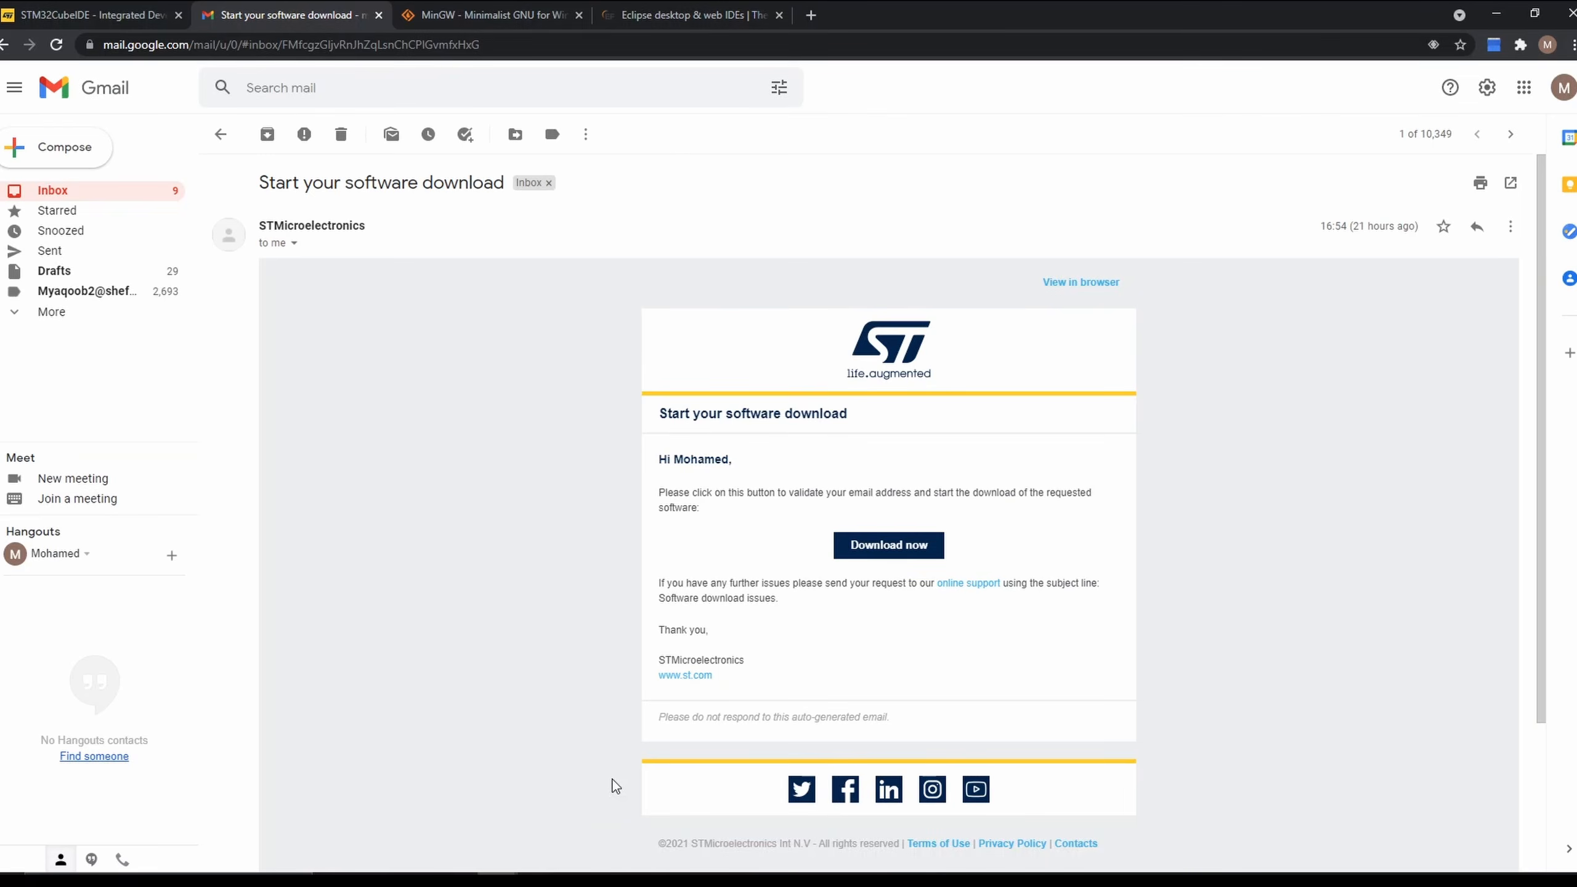
- Switch to the Downloads folder, widen the Name column and launch the STM32CubeIDE 1.7.0 installer application
{"action": "mouse_move", "coordinate": [514, 828]}
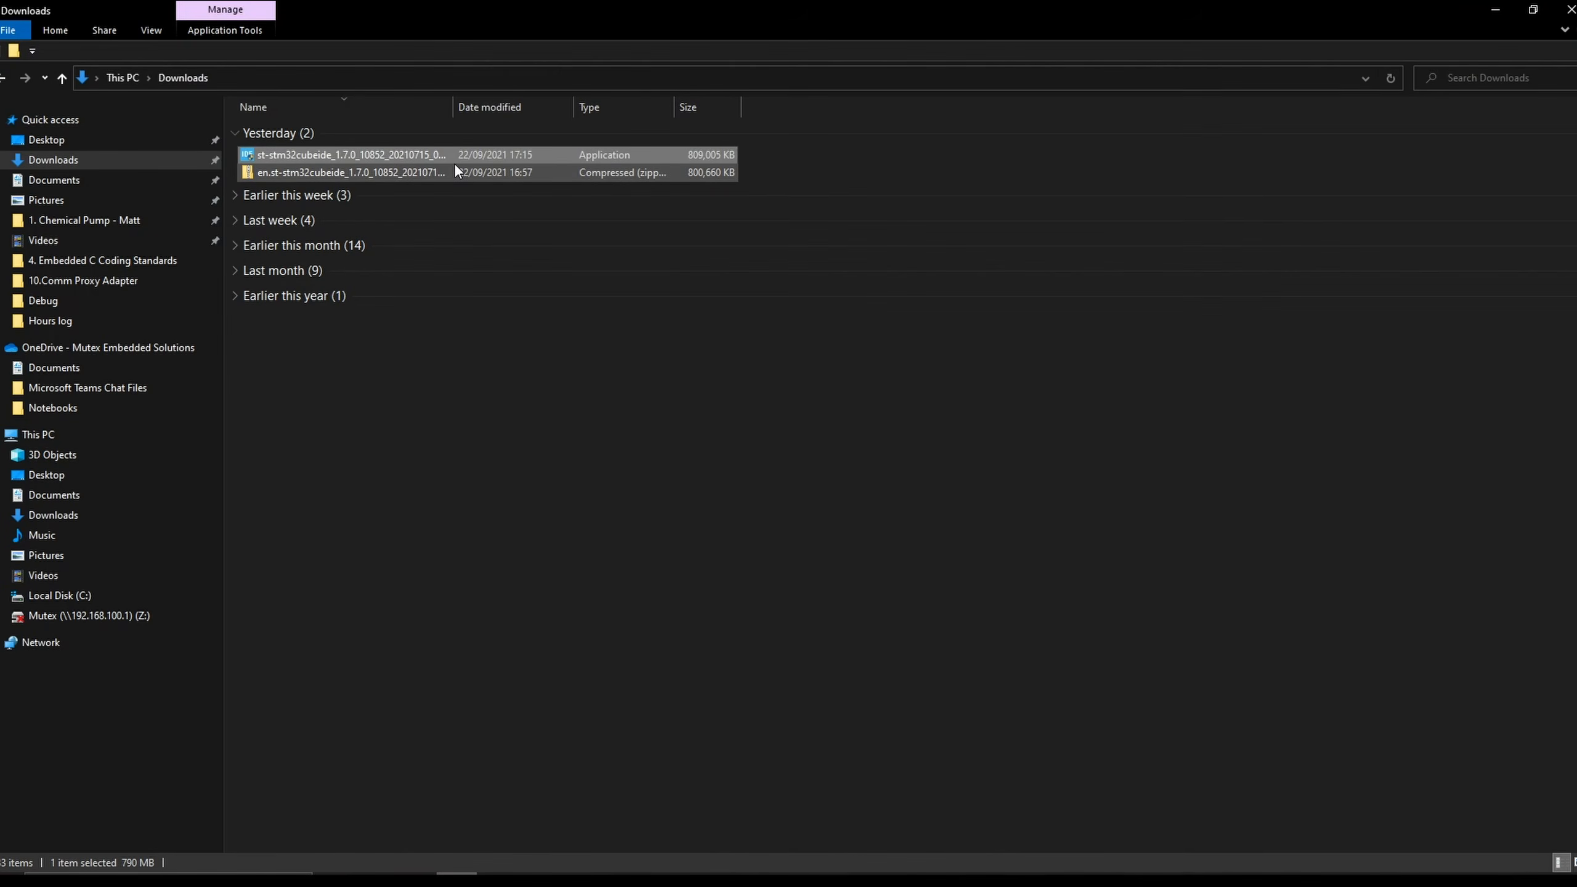
{"action": "left_click", "coordinate": [459, 171]}
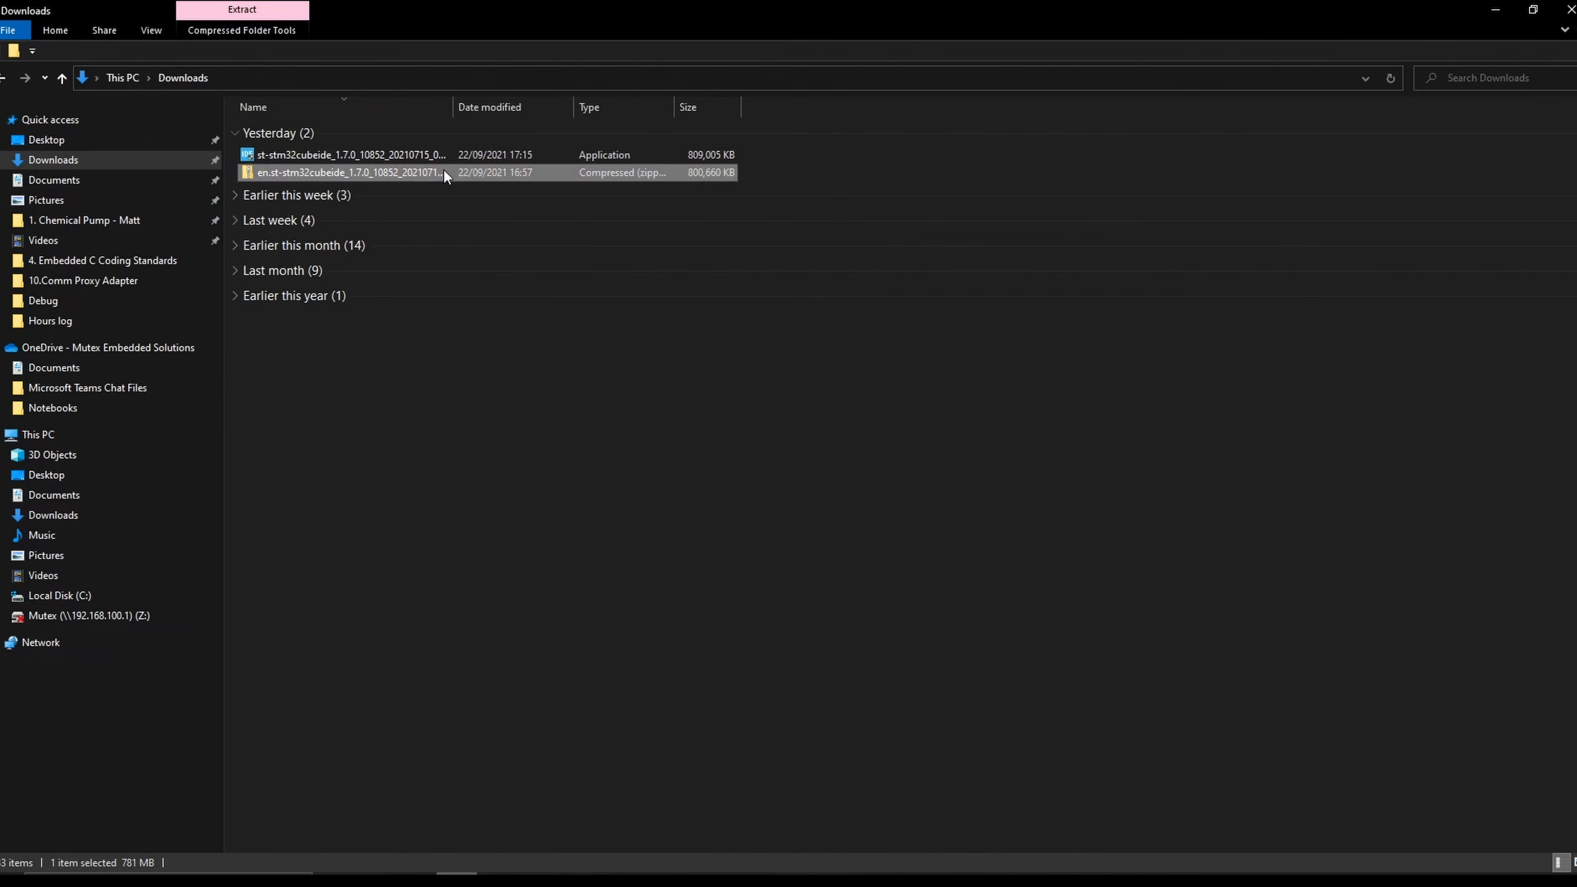
{"action": "left_click", "coordinate": [427, 154]}
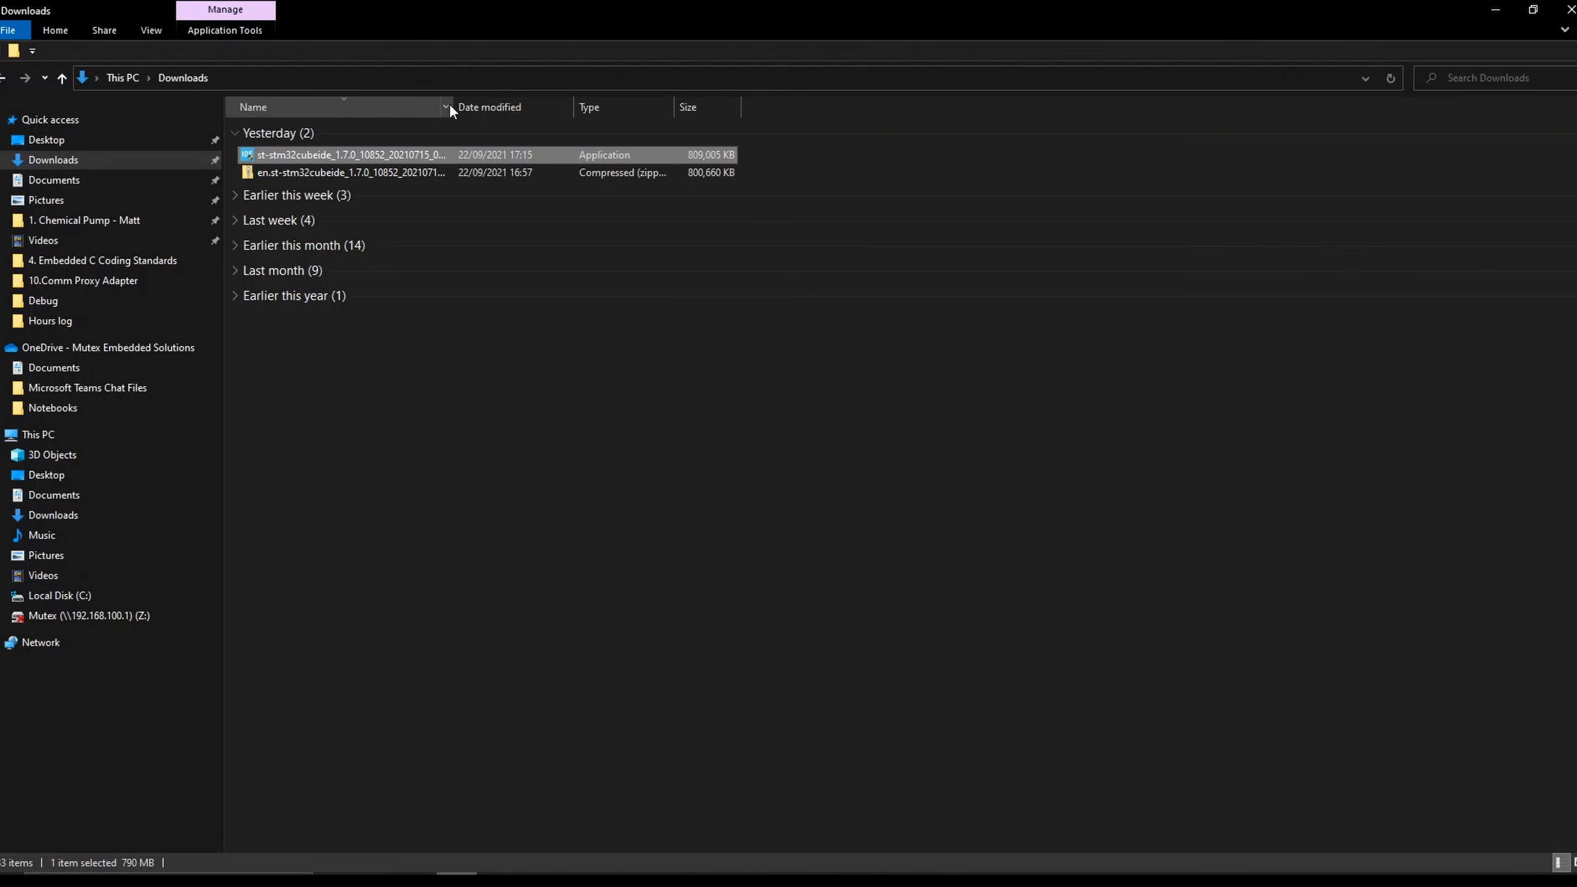
{"action": "left_click_drag", "start_coordinate": [466, 106], "coordinate": [503, 106]}
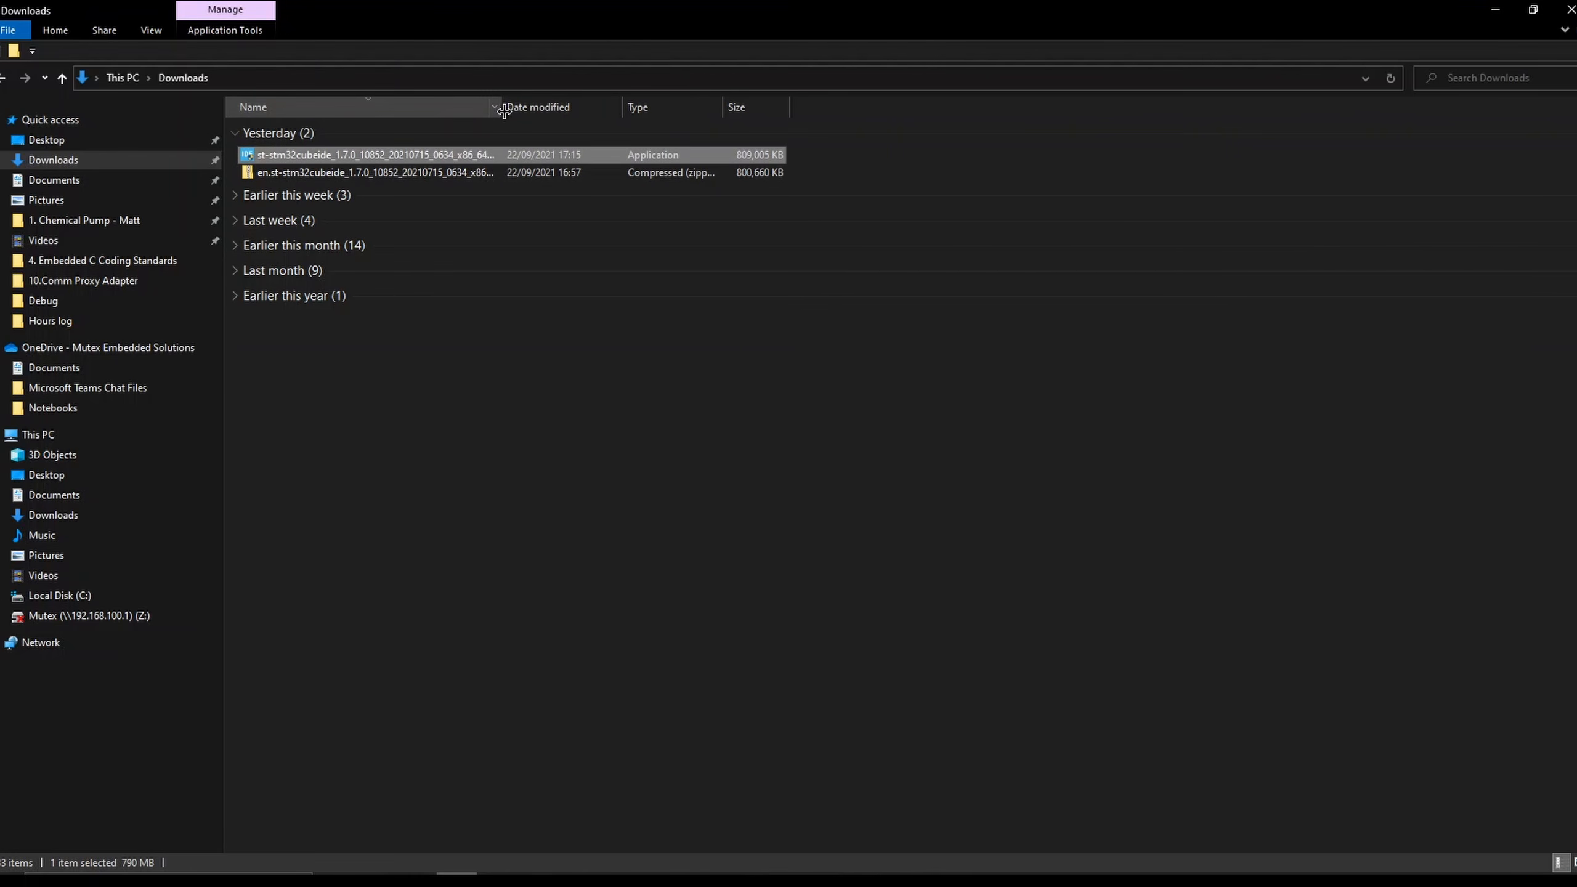
{"action": "double_click", "coordinate": [393, 156]}
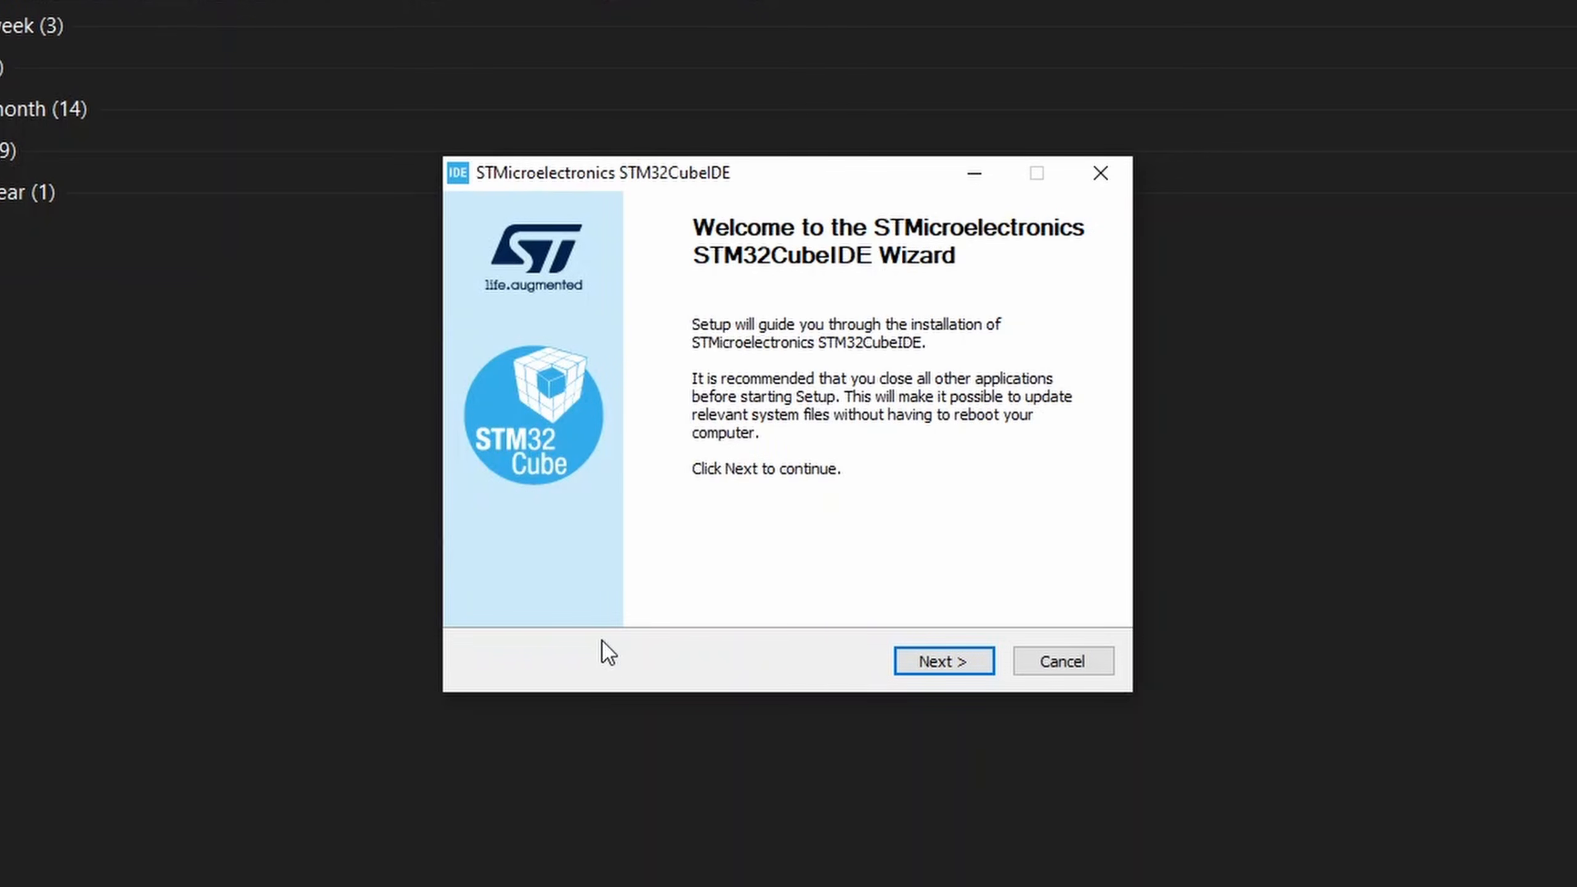
- Accept the setup license agreement and keep C:\ST\STM32CubeIDE_1.7.0 as the destination folder
{"action": "left_click", "coordinate": [903, 661]}
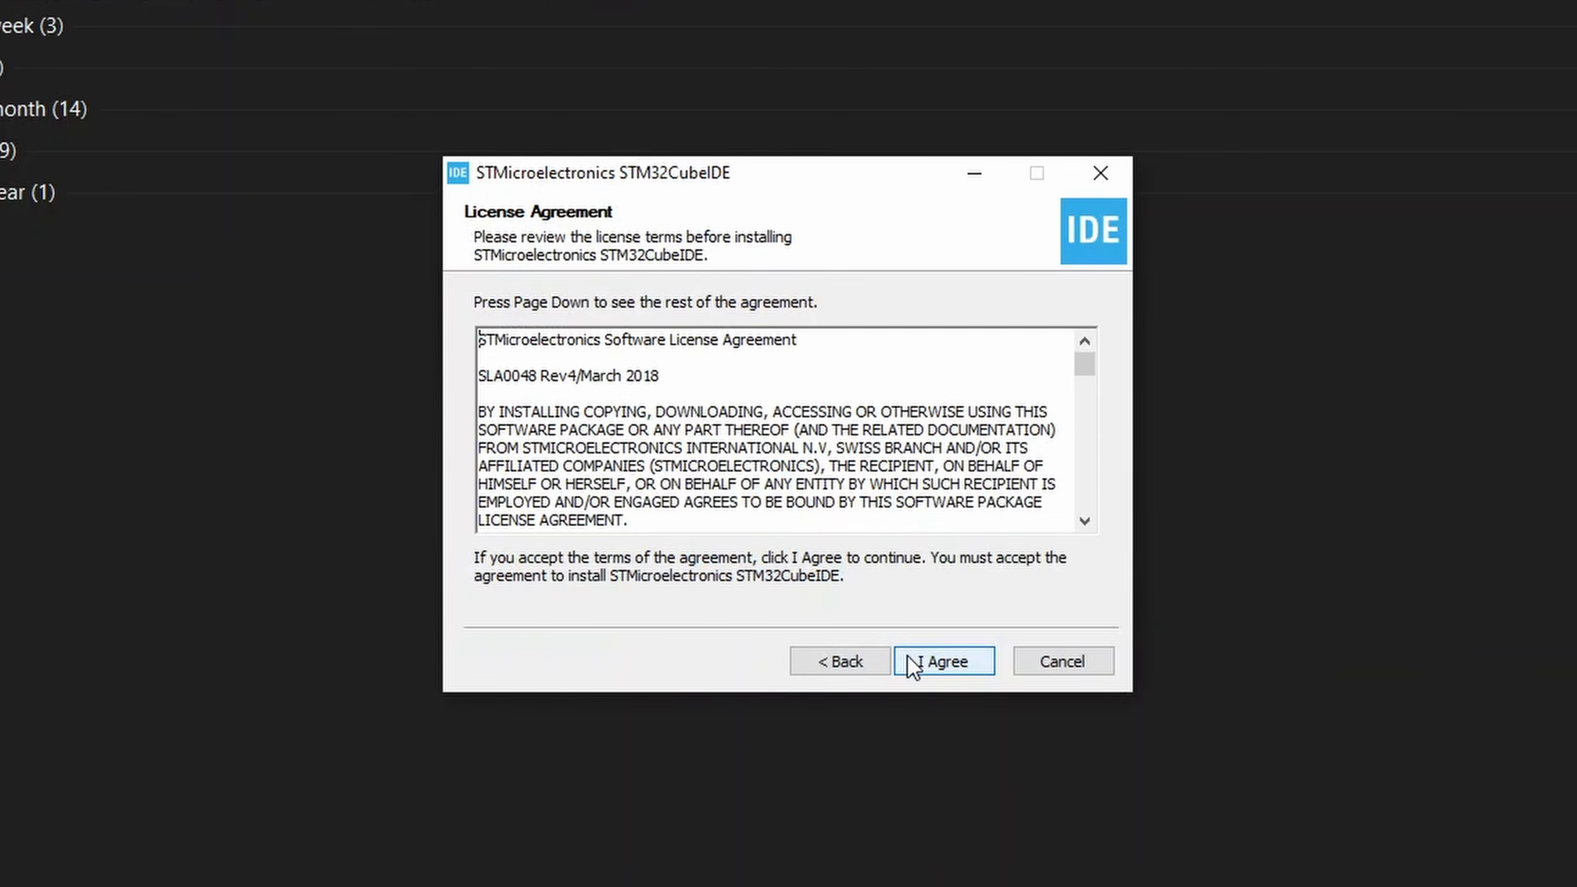
{"action": "left_click", "coordinate": [908, 655]}
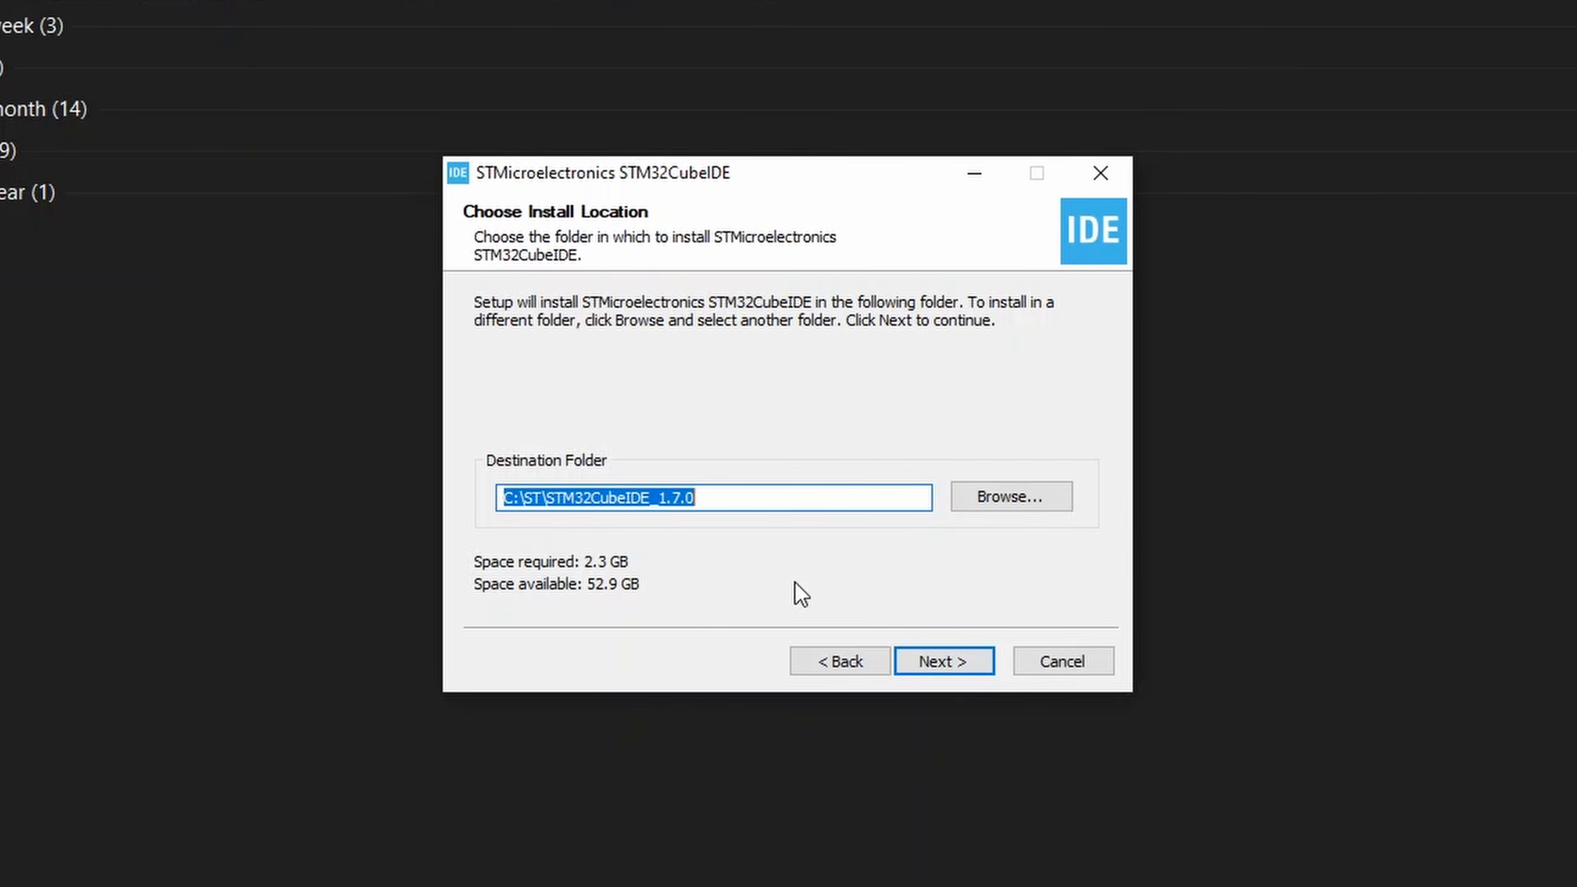
{"action": "left_click", "coordinate": [918, 663]}
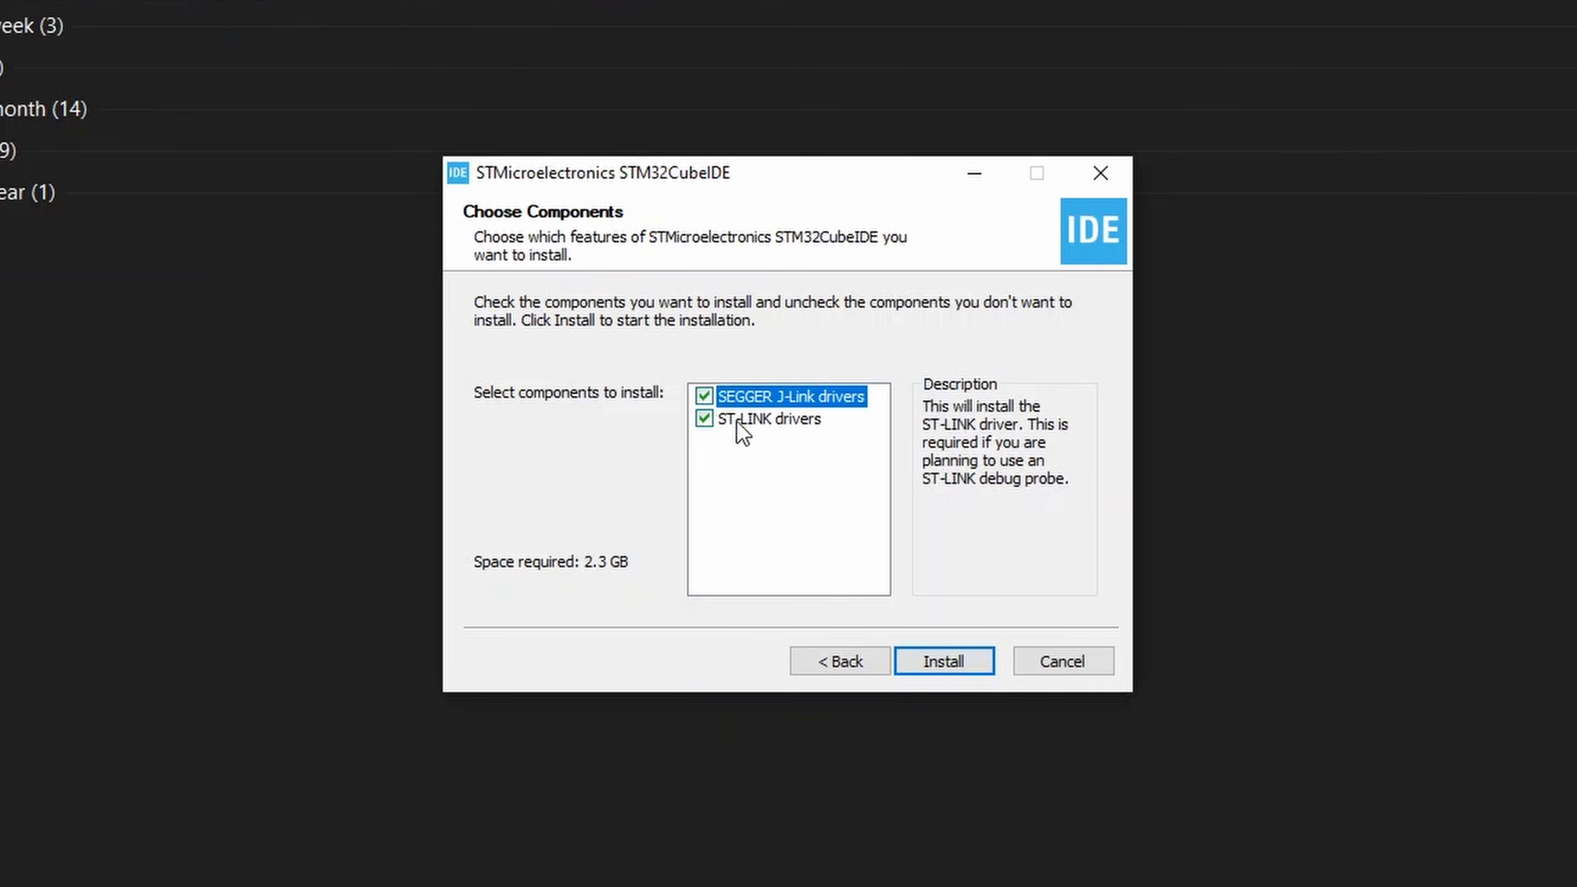
- Install STM32CubeIDE with ST-LINK drivers but without SEGGER J-Link drivers, and finish setup with a desktop shortcut
{"action": "left_click", "coordinate": [704, 396]}
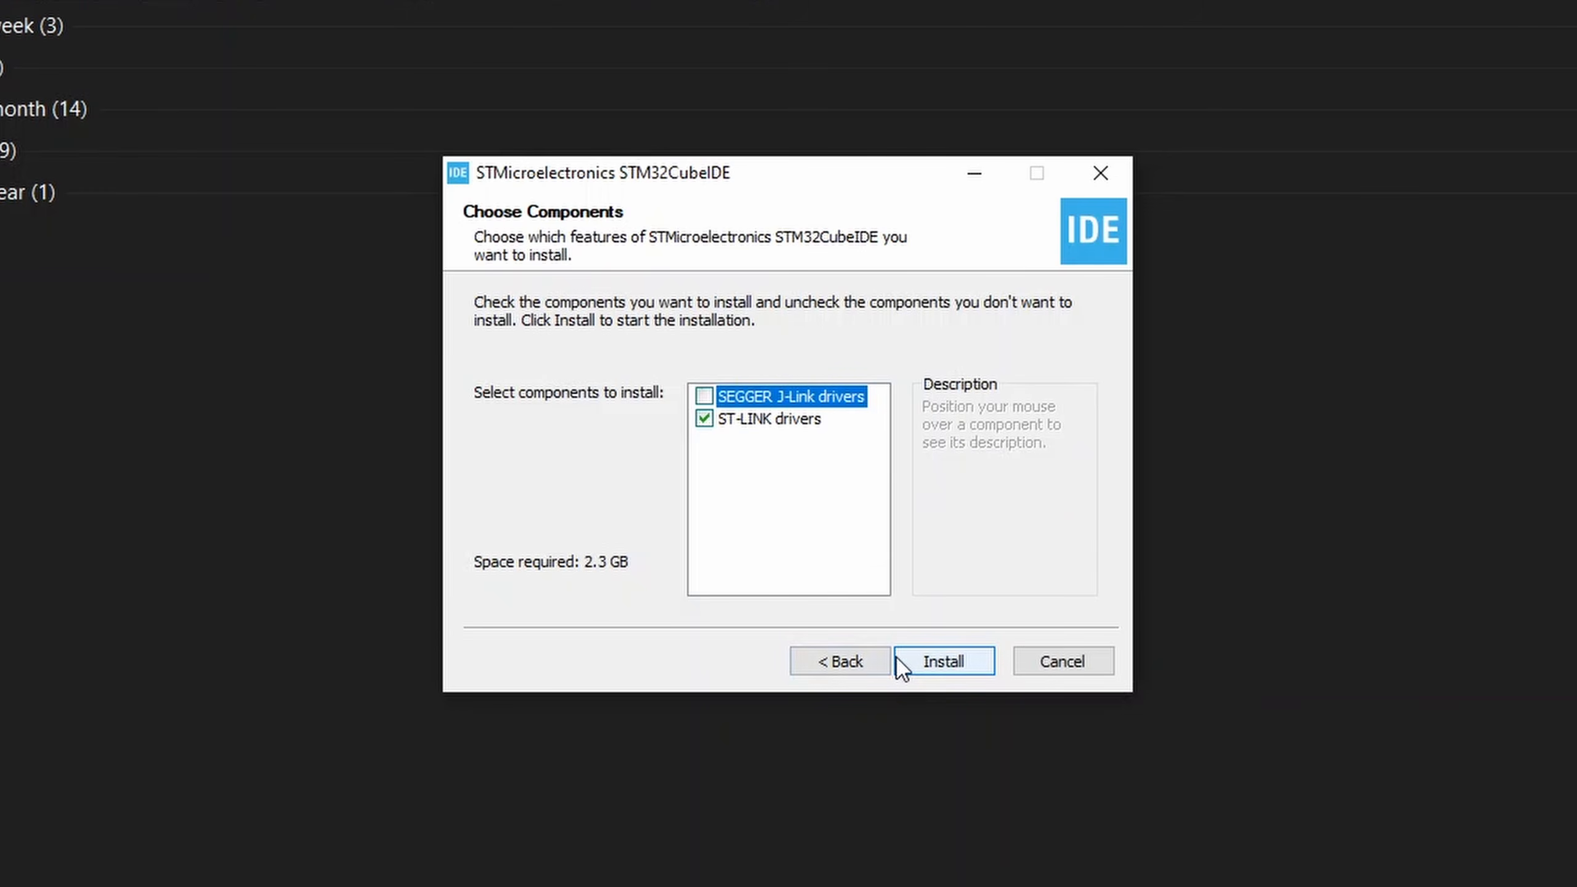
{"action": "left_click", "coordinate": [909, 669]}
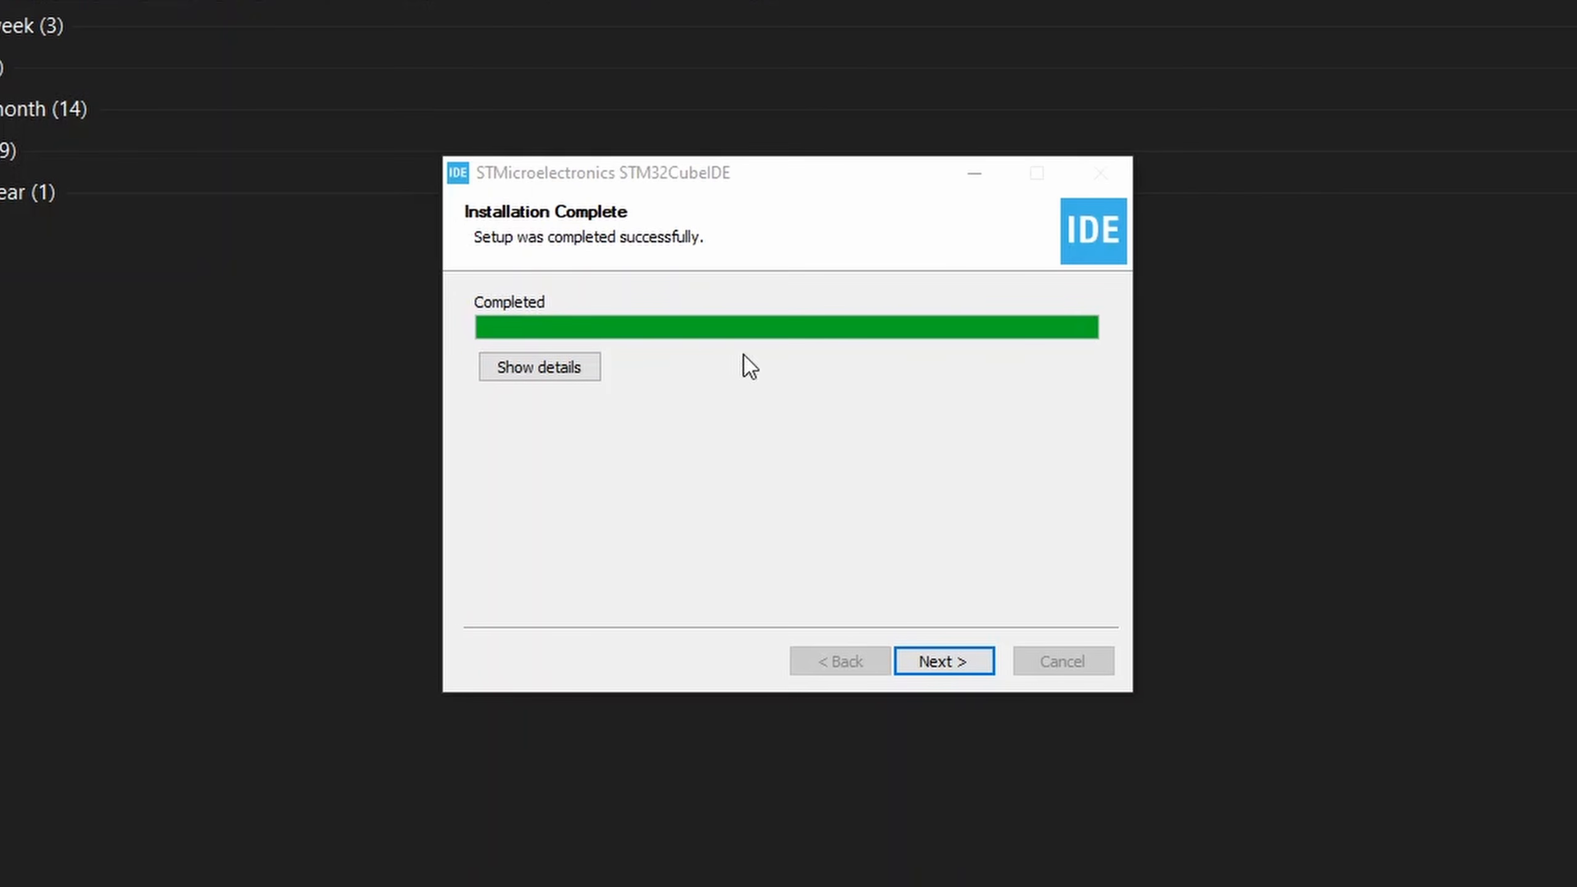
{"action": "left_click", "coordinate": [943, 661]}
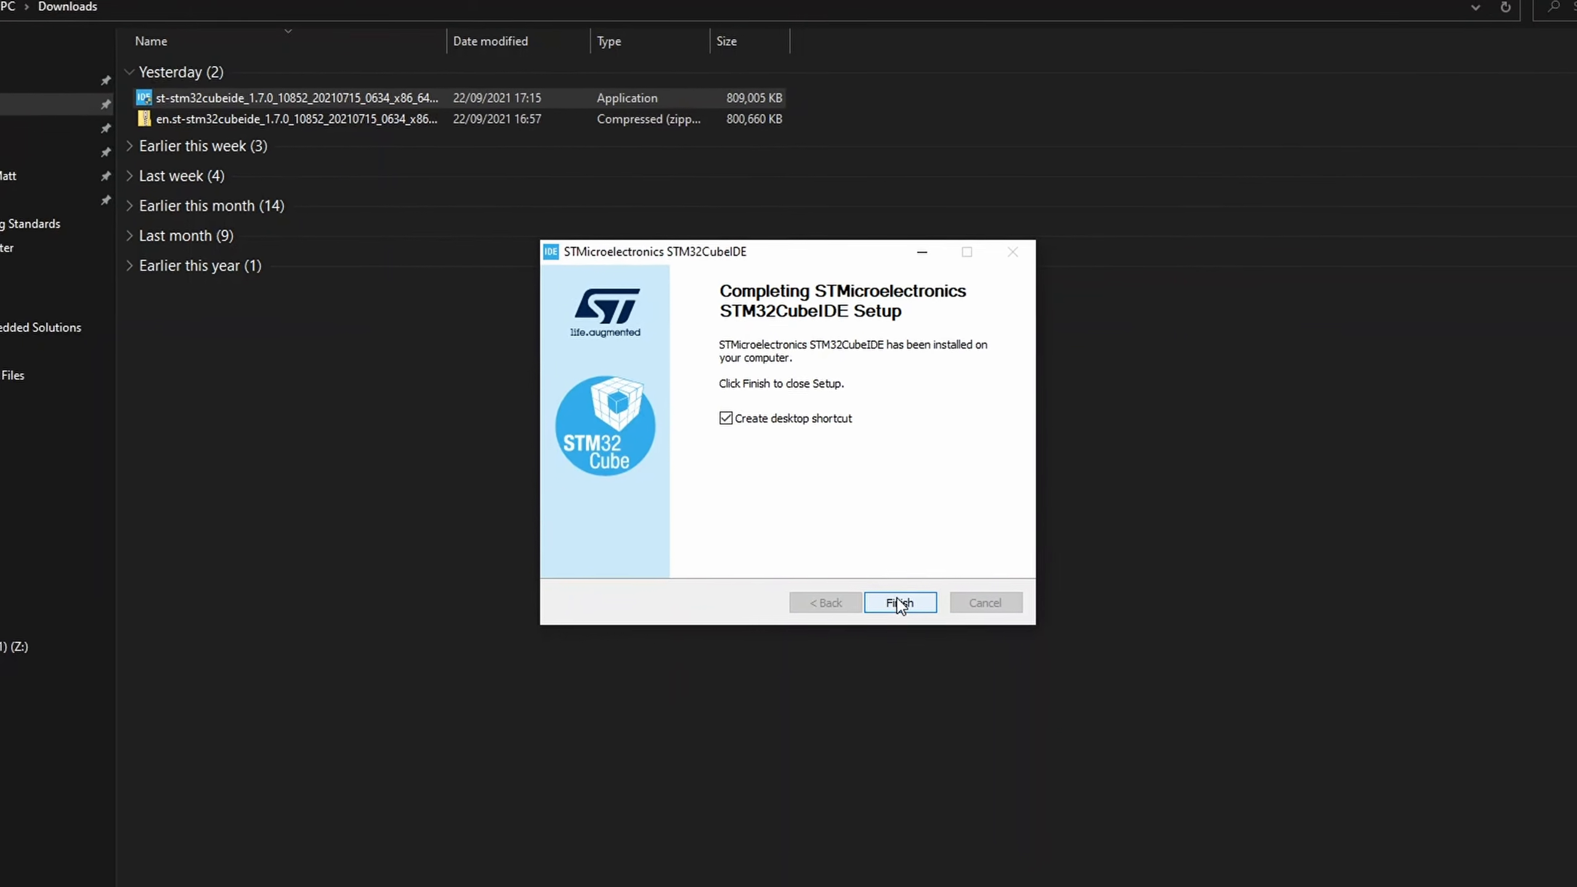
{"action": "left_click", "coordinate": [879, 584]}
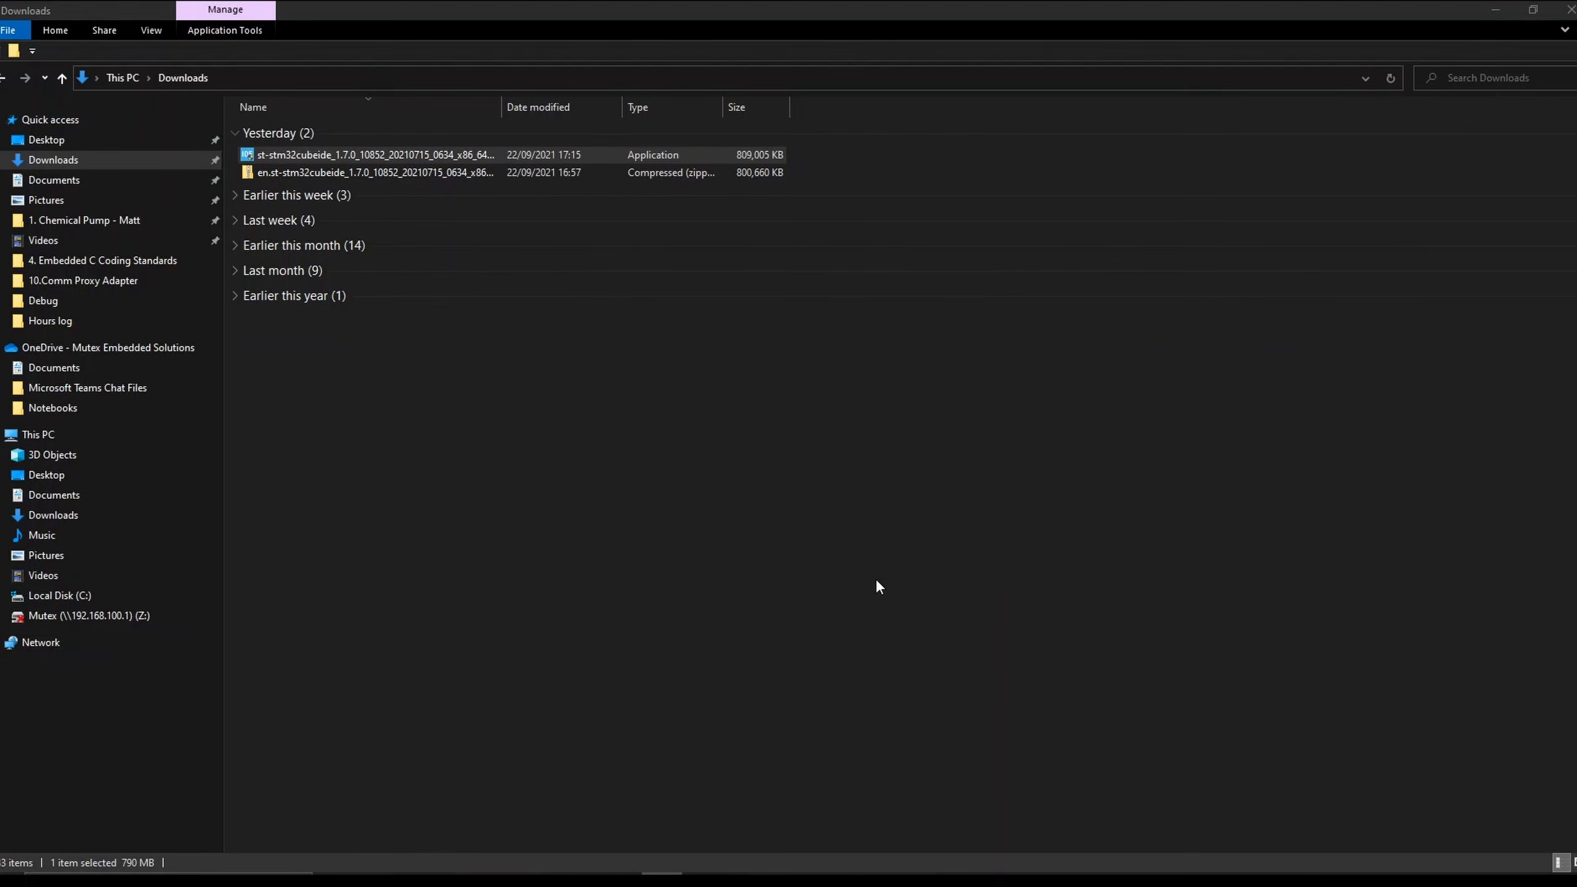
- Minimize the open windows and launch STM32CubeIDE 1.7.0 from its desktop shortcut
{"action": "left_click", "coordinate": [1495, 9]}
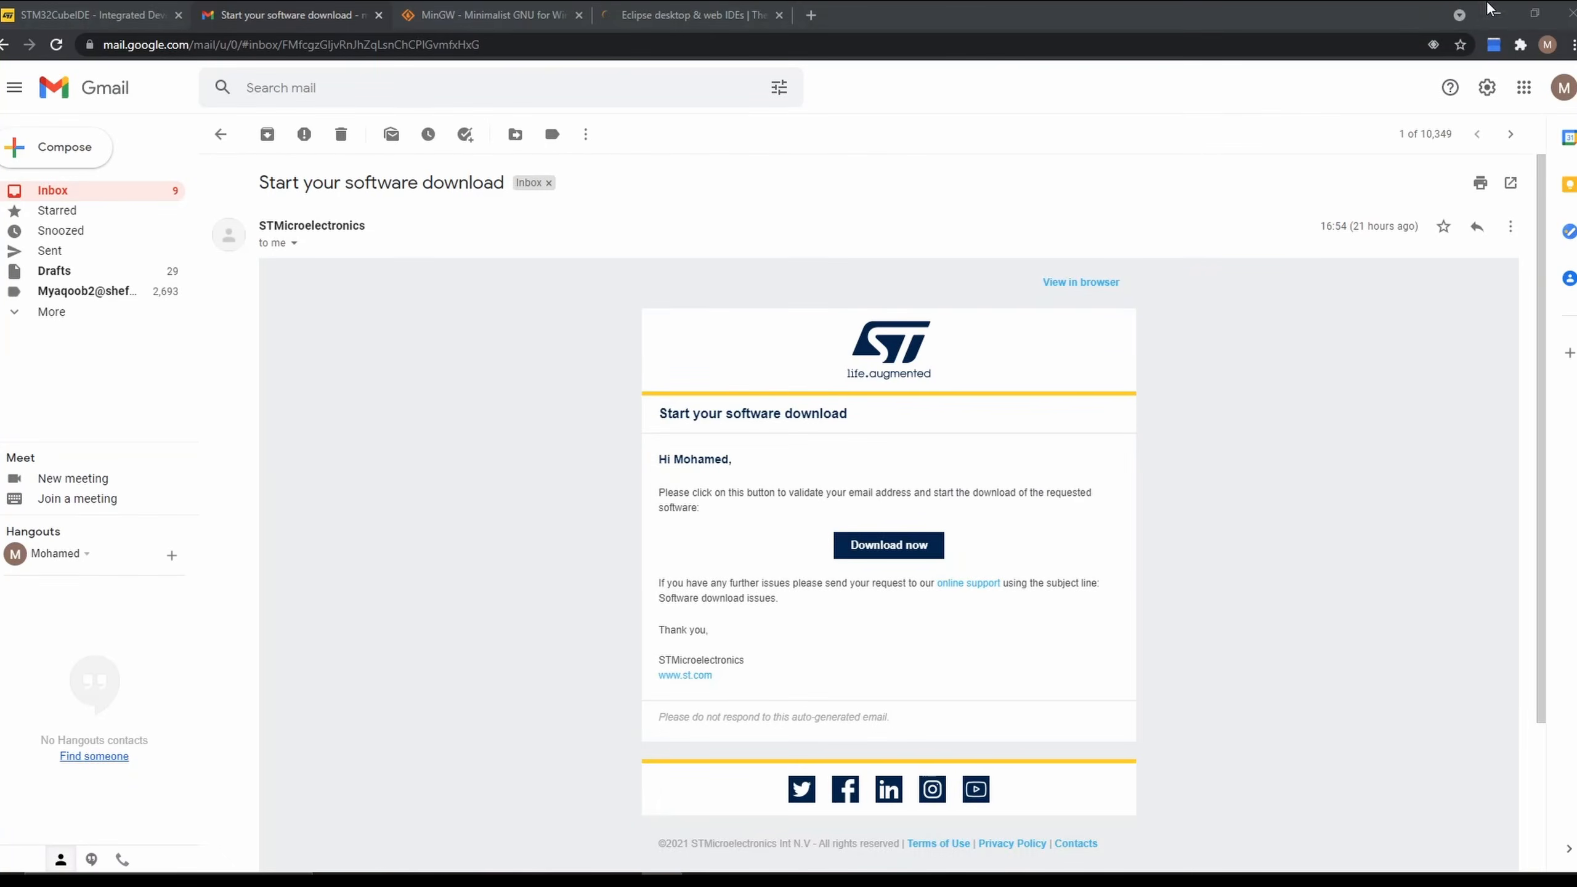
{"action": "left_click", "coordinate": [1489, 5]}
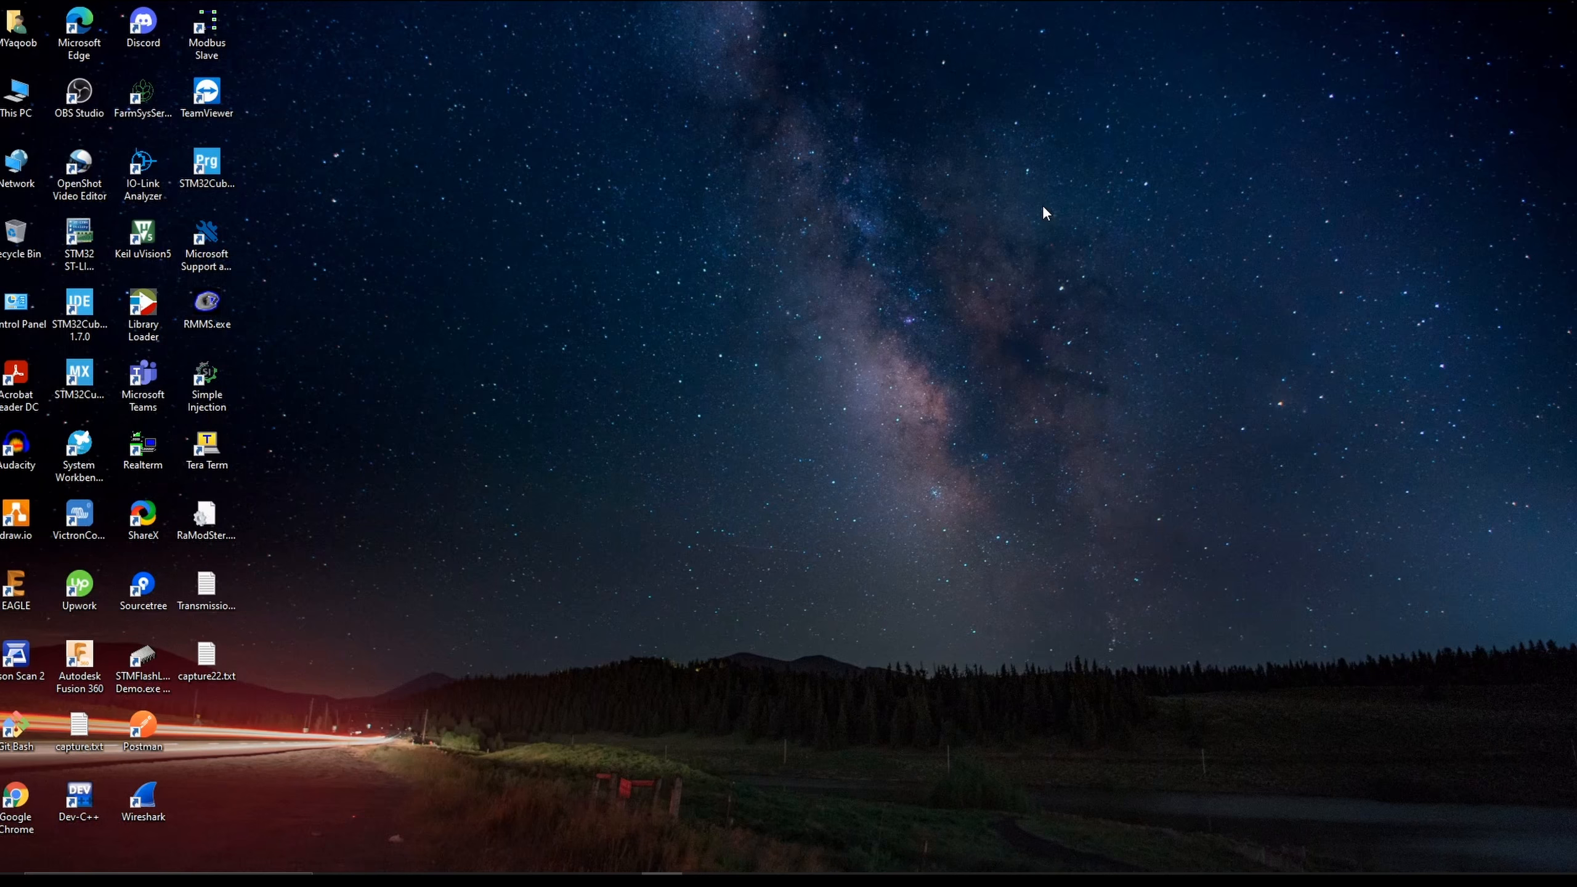
{"action": "left_click", "coordinate": [81, 315]}
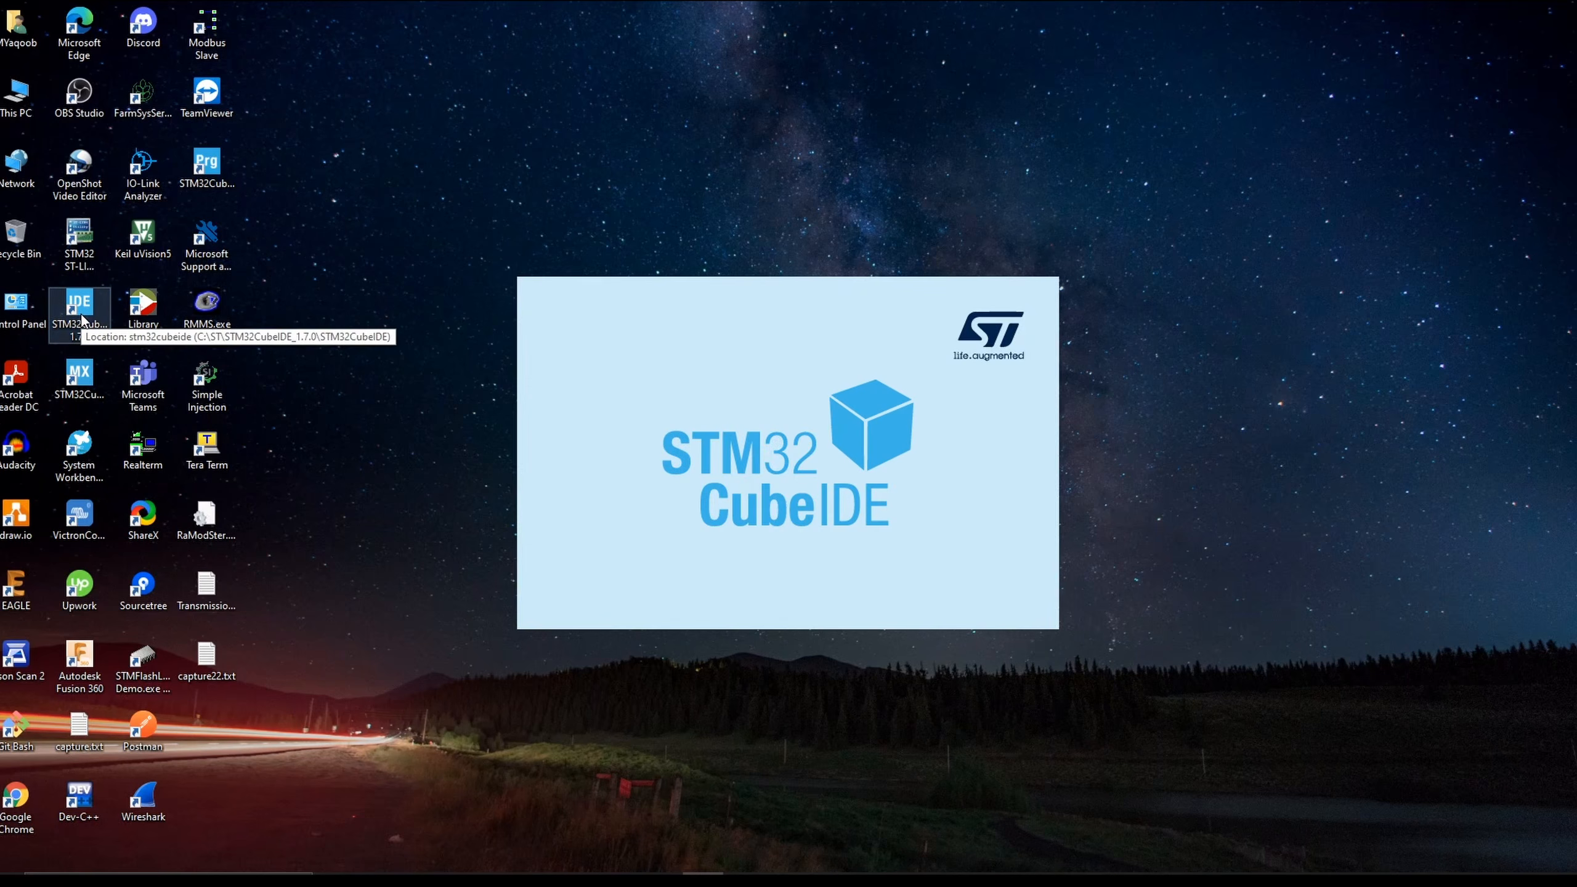
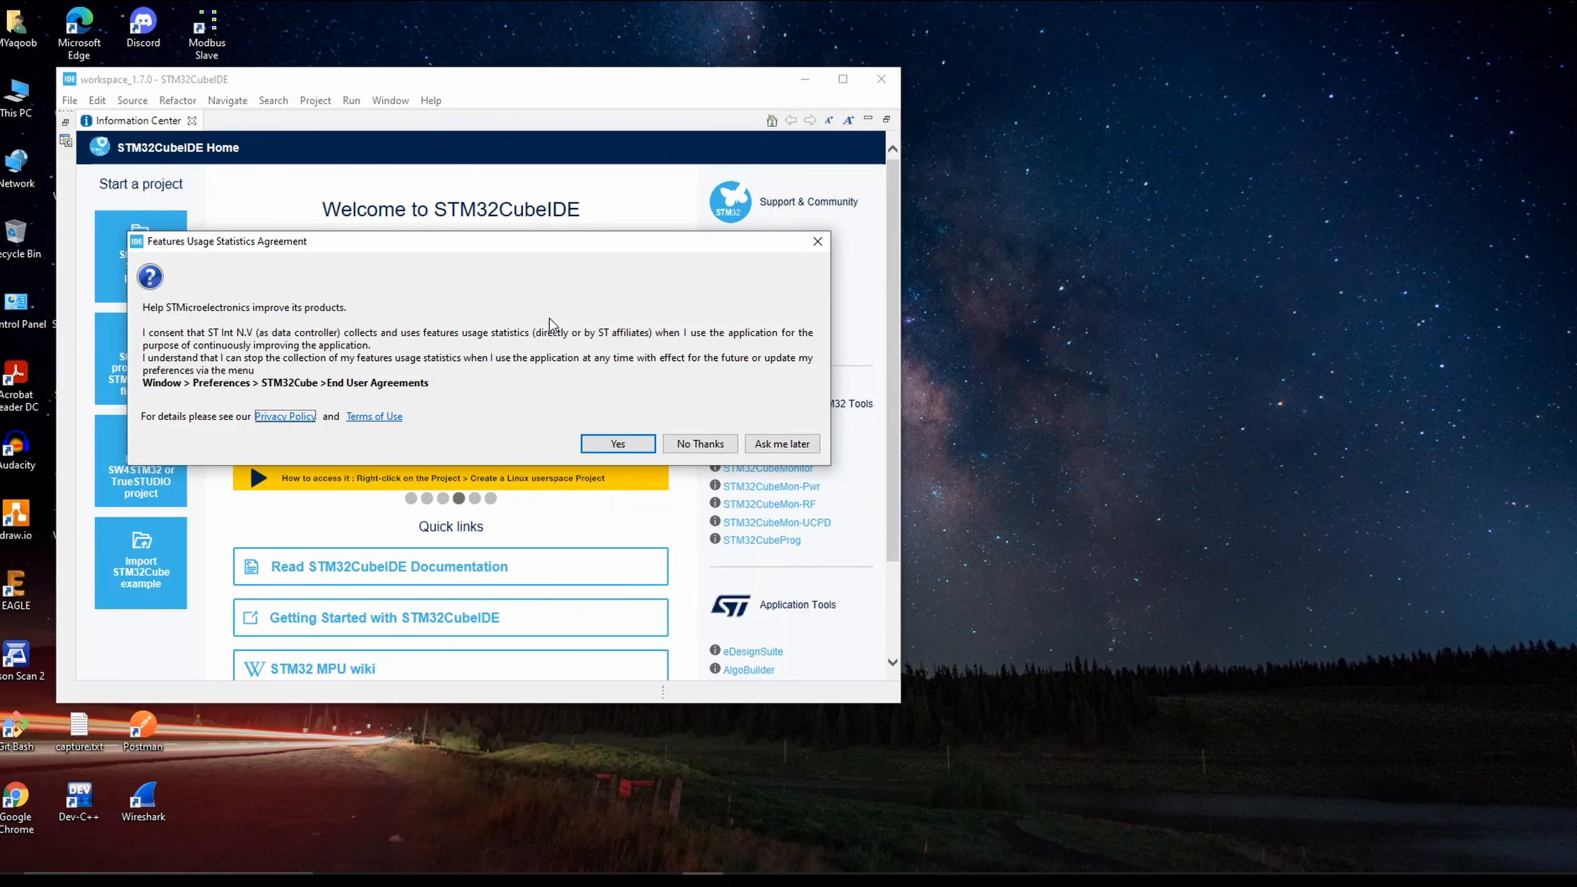
- Decline the features usage statistics agreement, maximize the STM32CubeIDE window and close the Information Center
{"action": "left_click", "coordinate": [676, 446]}
{"action": "left_click", "coordinate": [849, 78]}
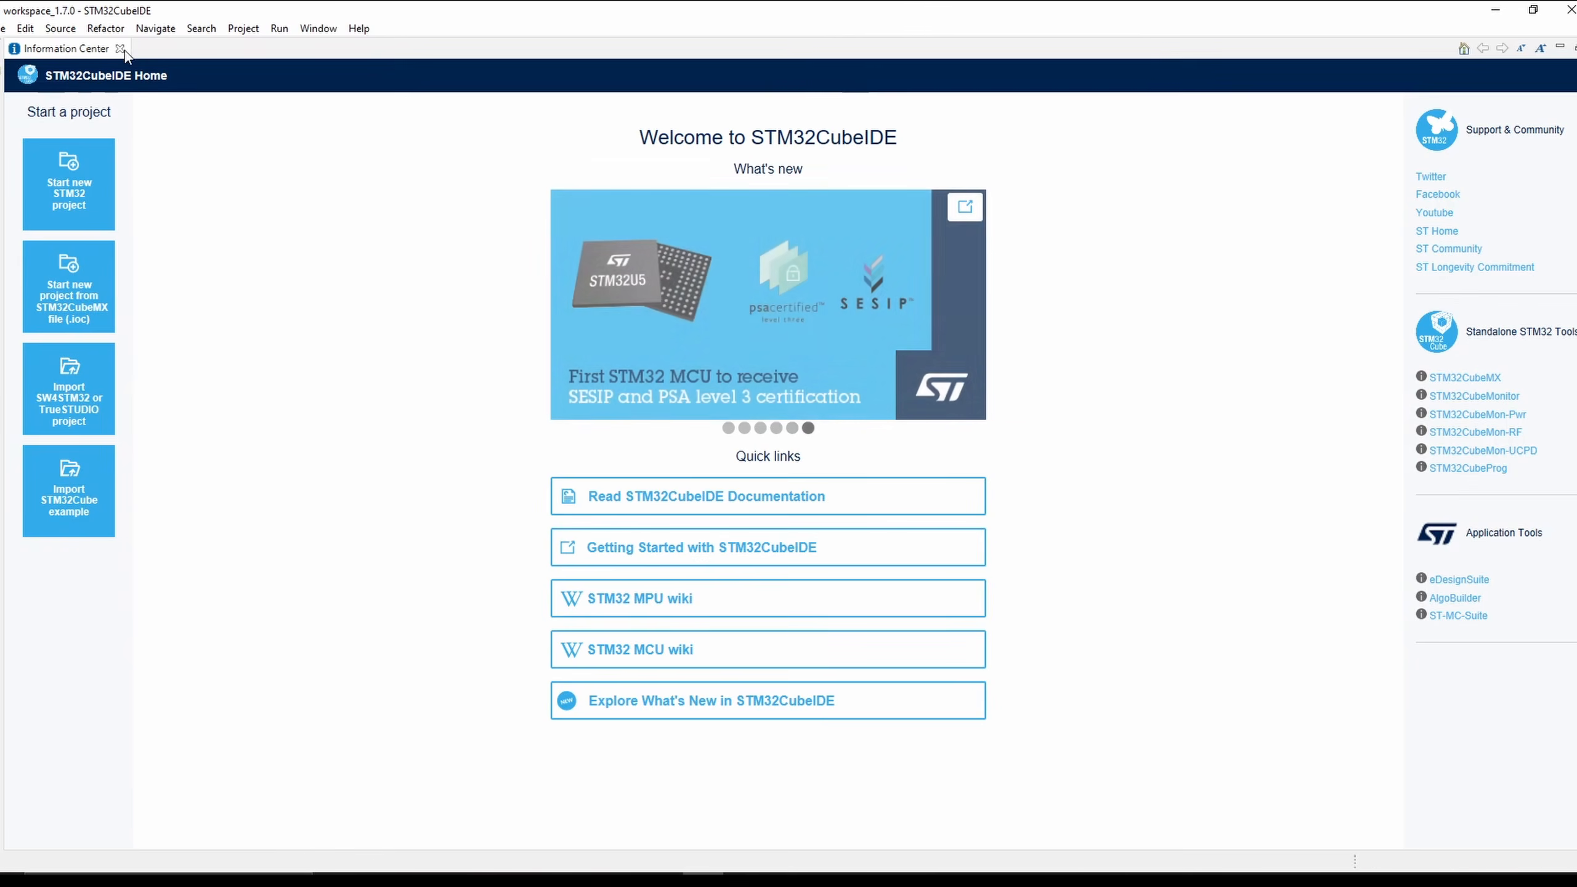
{"action": "left_click", "coordinate": [121, 49]}
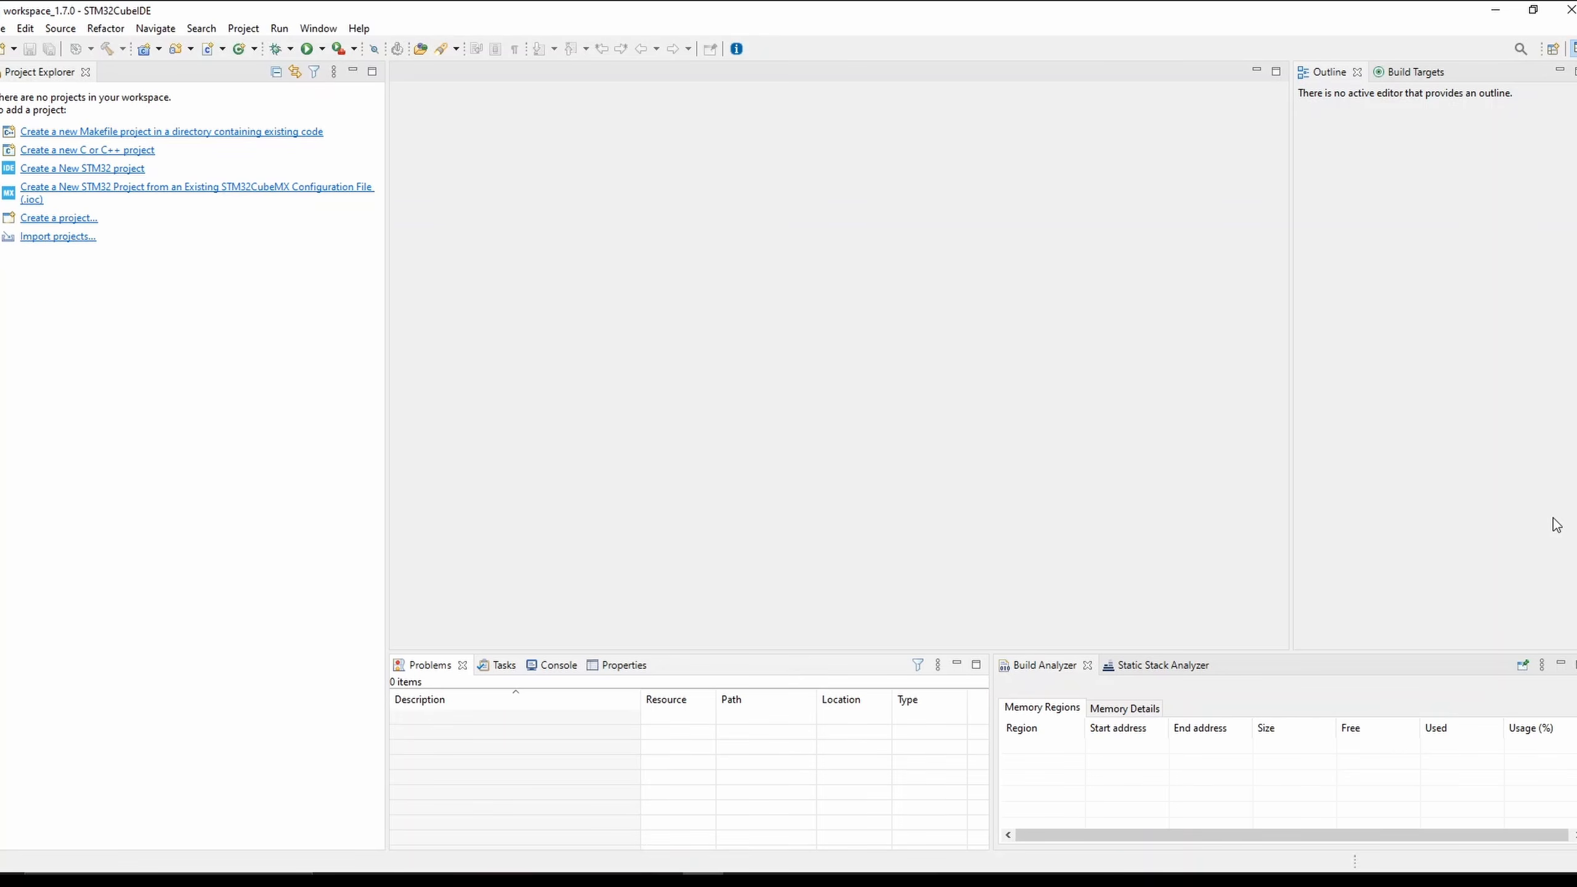
- Minimize STM32CubeIDE, switch back to Chrome and open the MinGW project page on SourceForge
{"action": "left_click", "coordinate": [1496, 10]}
{"action": "mouse_move", "coordinate": [498, 881]}
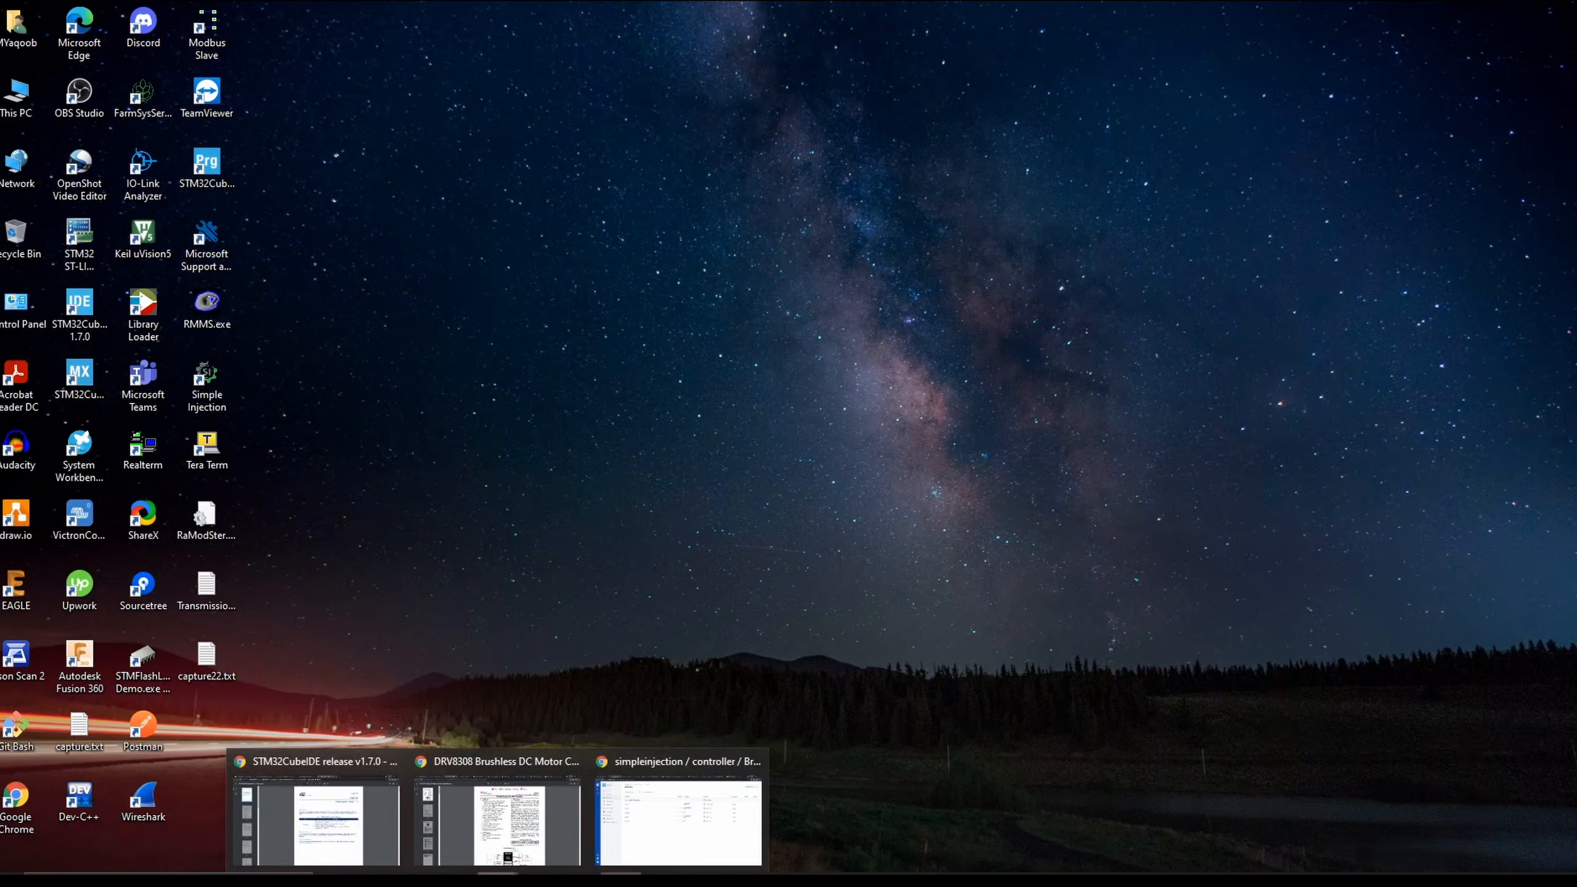
{"action": "left_click", "coordinate": [383, 830]}
{"action": "left_click", "coordinate": [979, 15]}
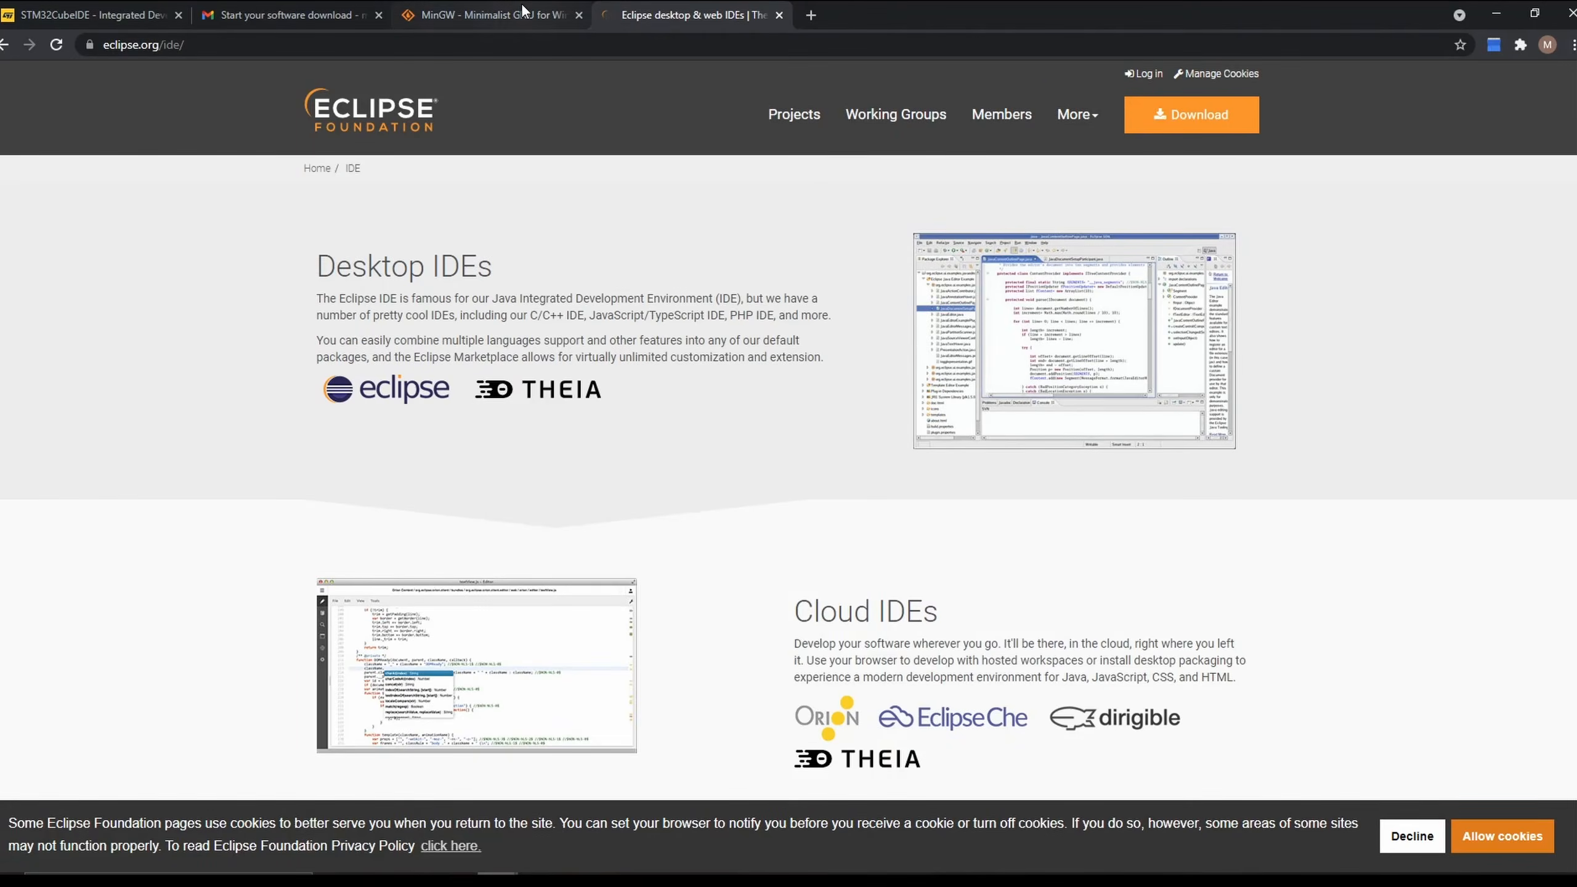
{"action": "left_click", "coordinate": [538, 15]}
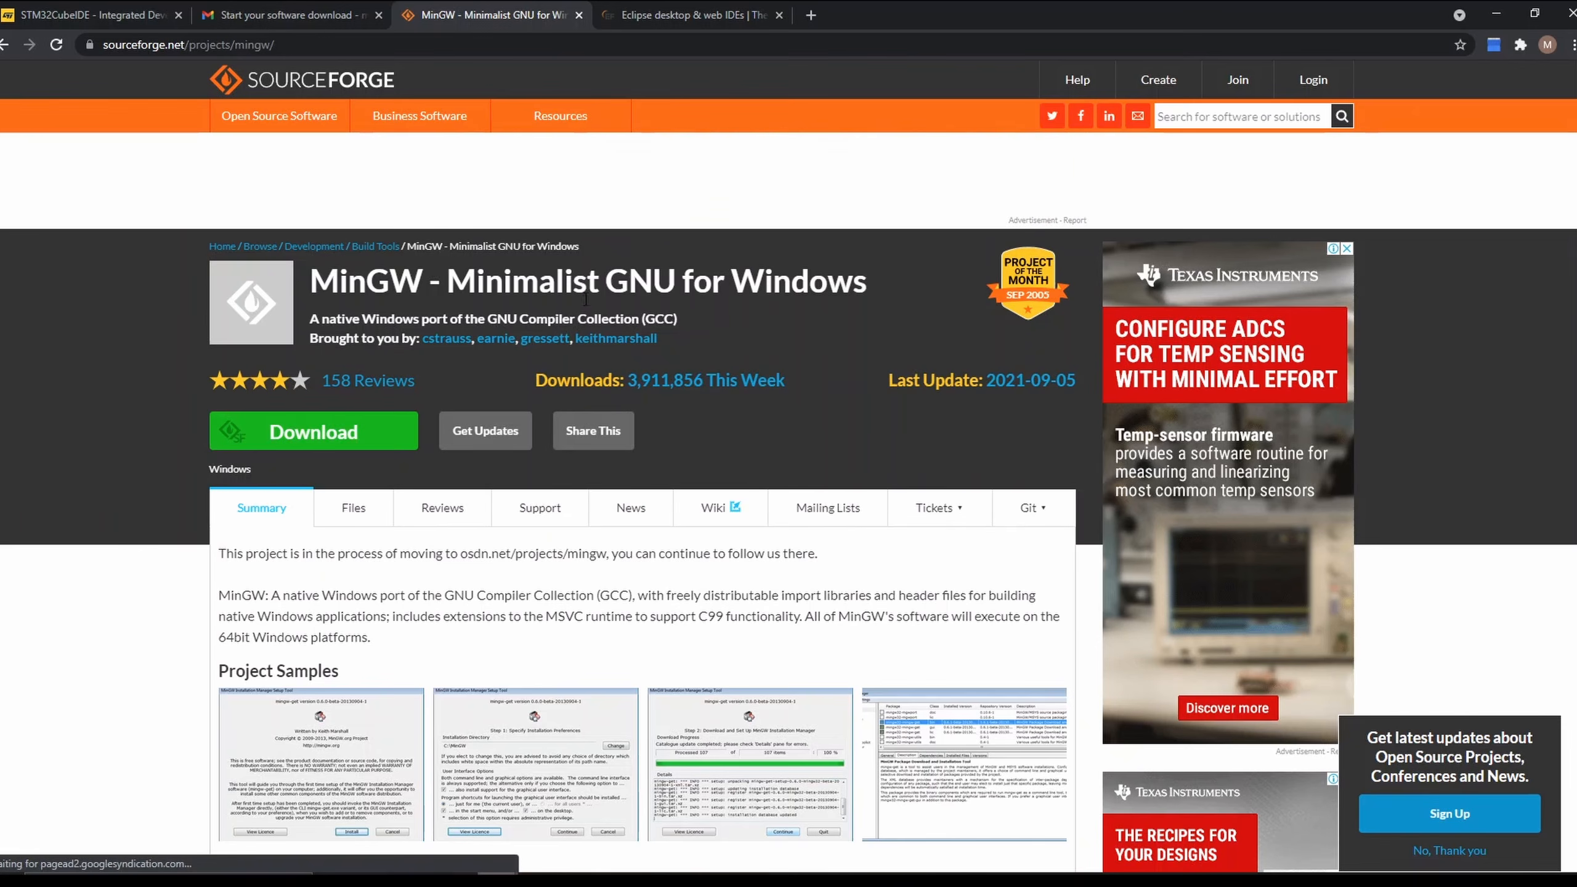
- Download mingw-get-setup.exe and install the MinGW Installation Manager in C:\MinGW, keeping graphical interface support and both shortcuts enabled
{"action": "left_click", "coordinate": [323, 432]}
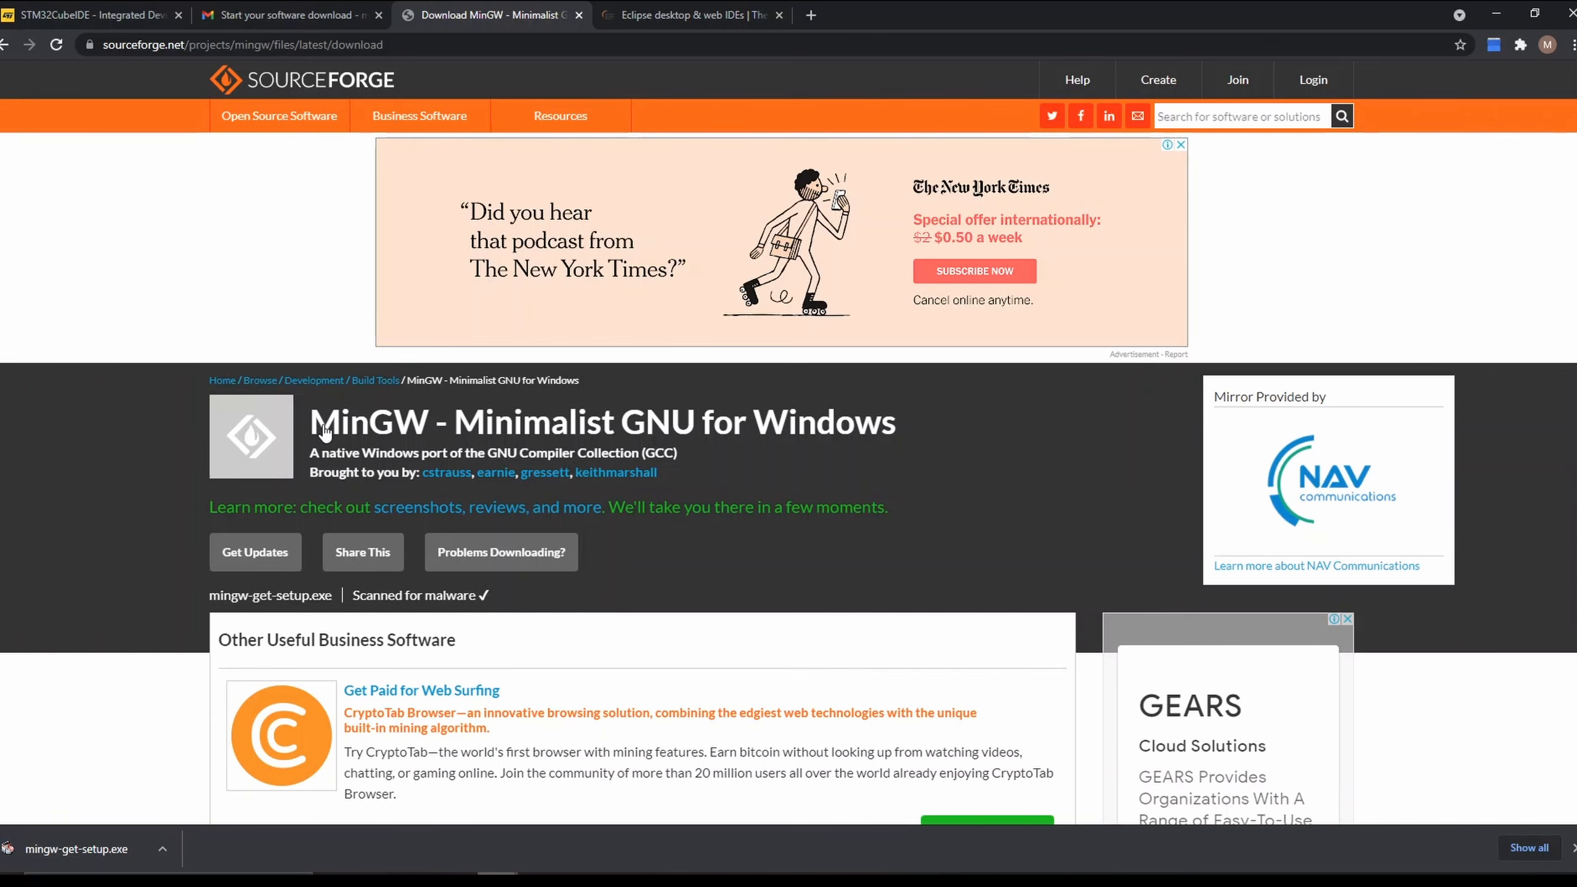
{"action": "left_click", "coordinate": [64, 838]}
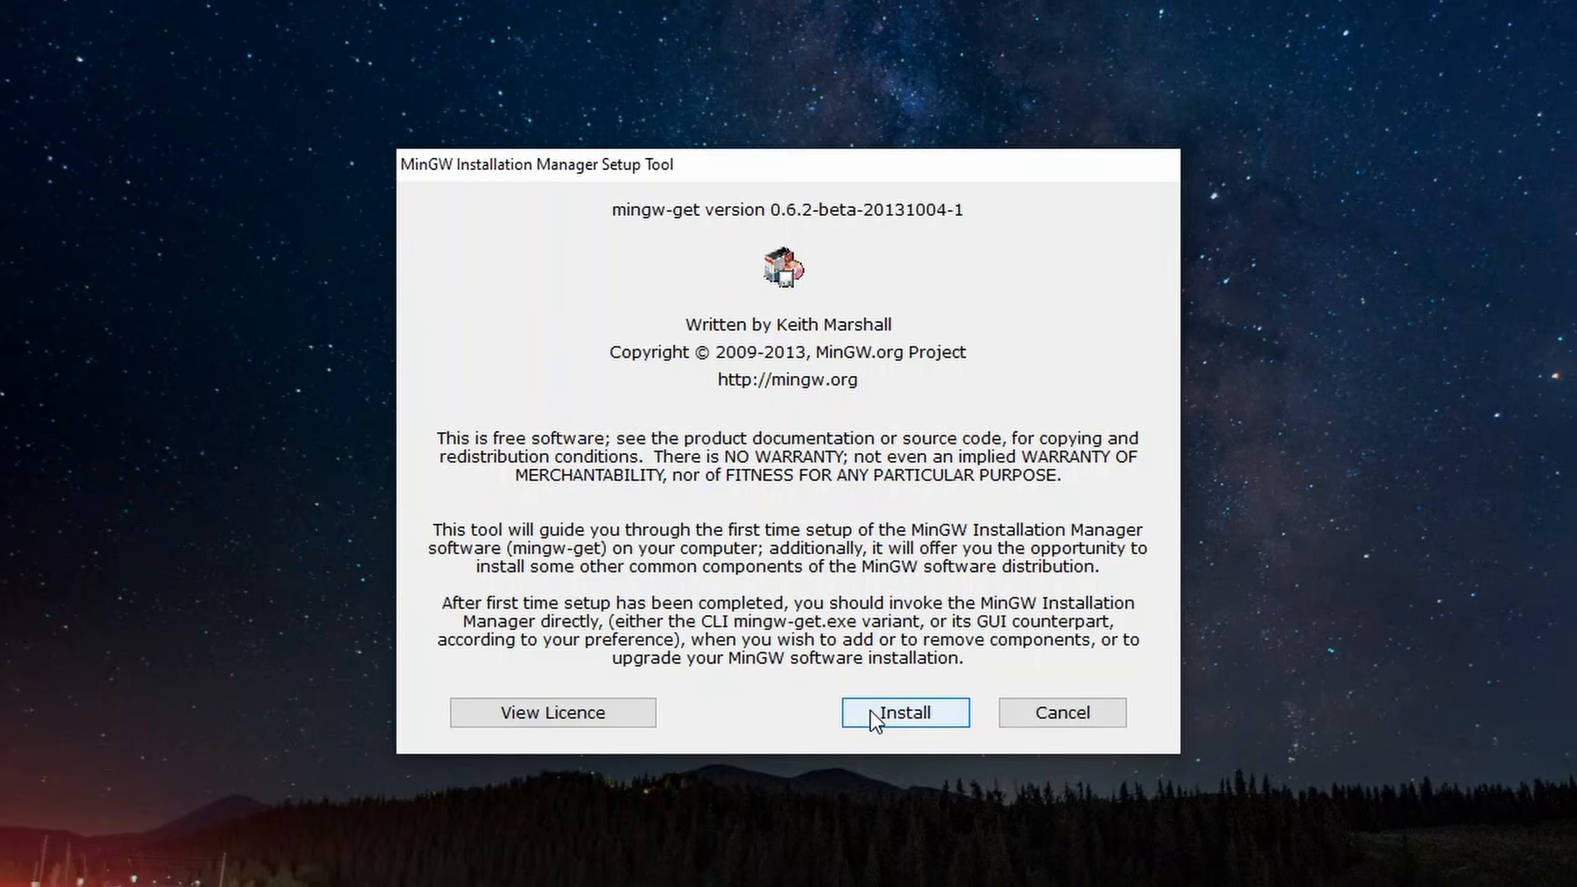
{"action": "left_click", "coordinate": [872, 713]}
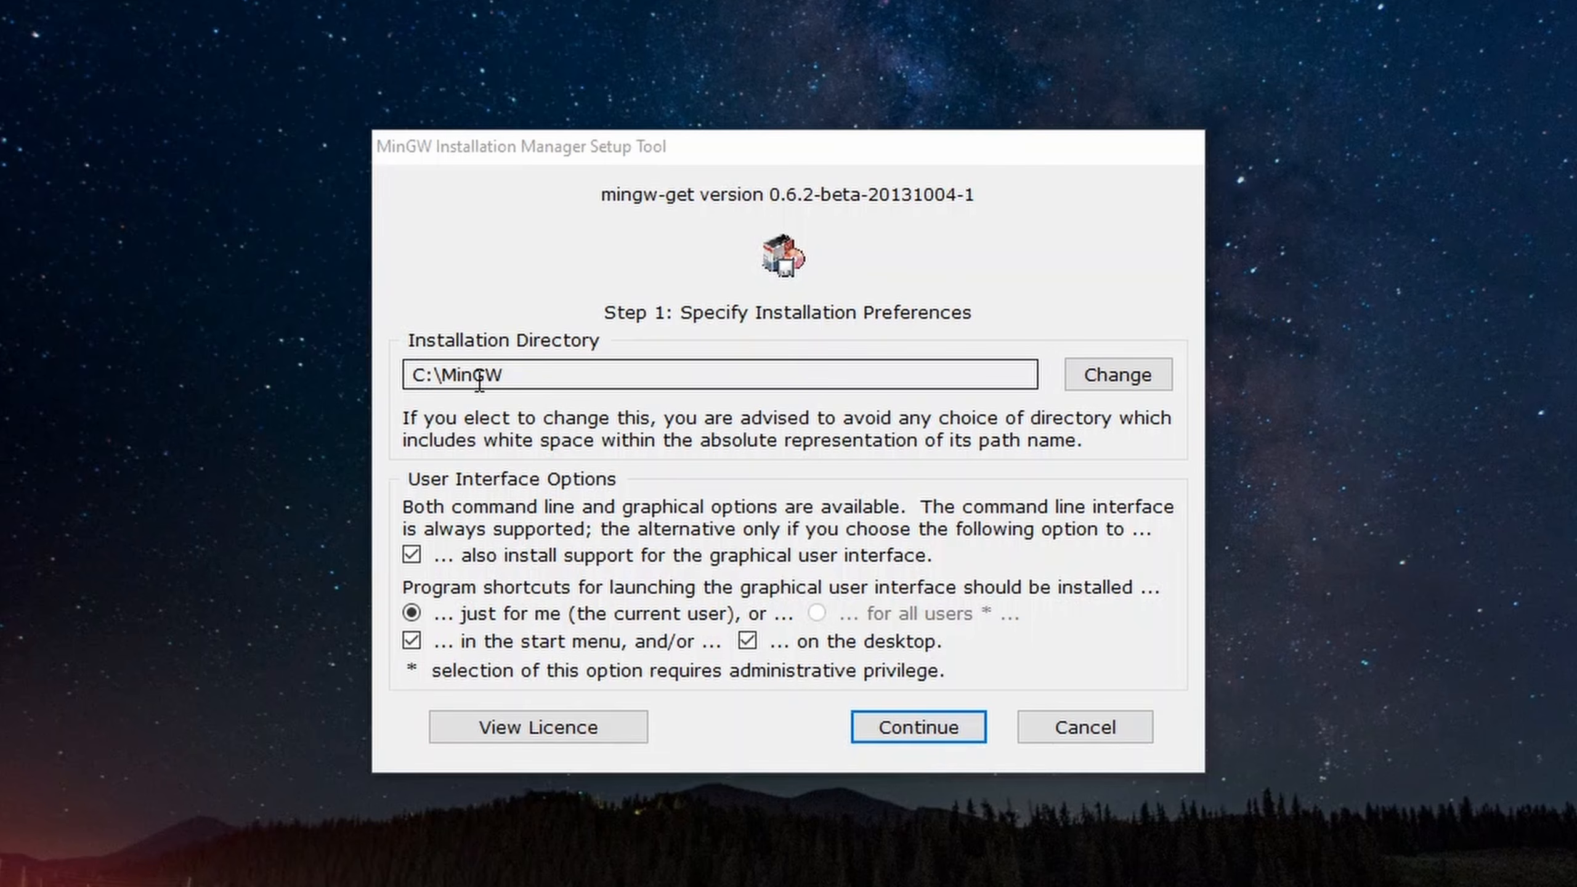
{"action": "left_click", "coordinate": [922, 724]}
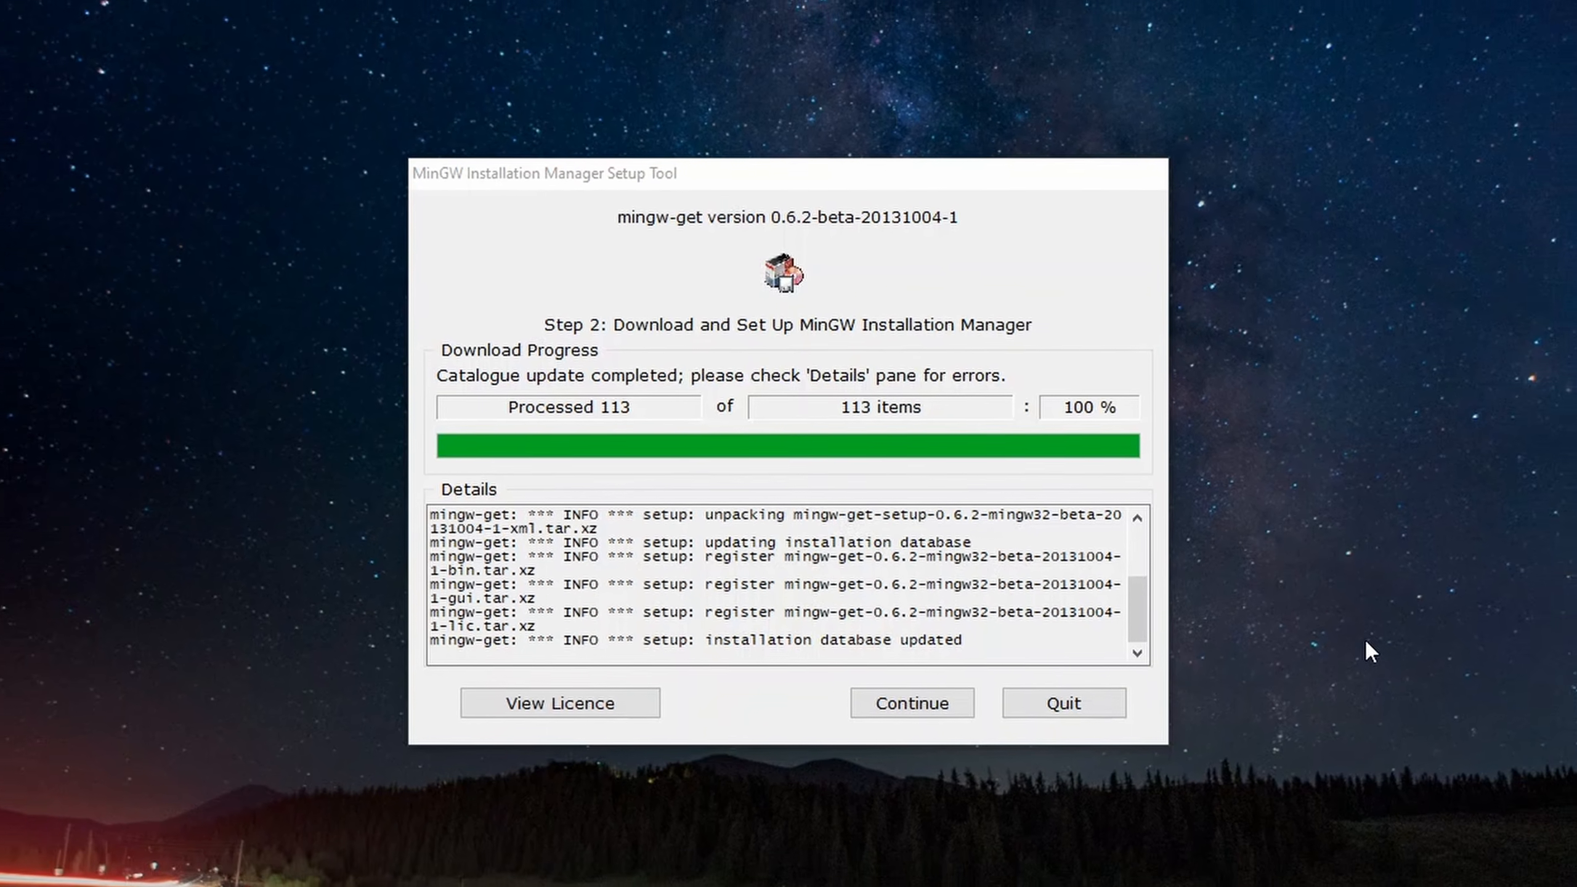
{"action": "left_click", "coordinate": [896, 671]}
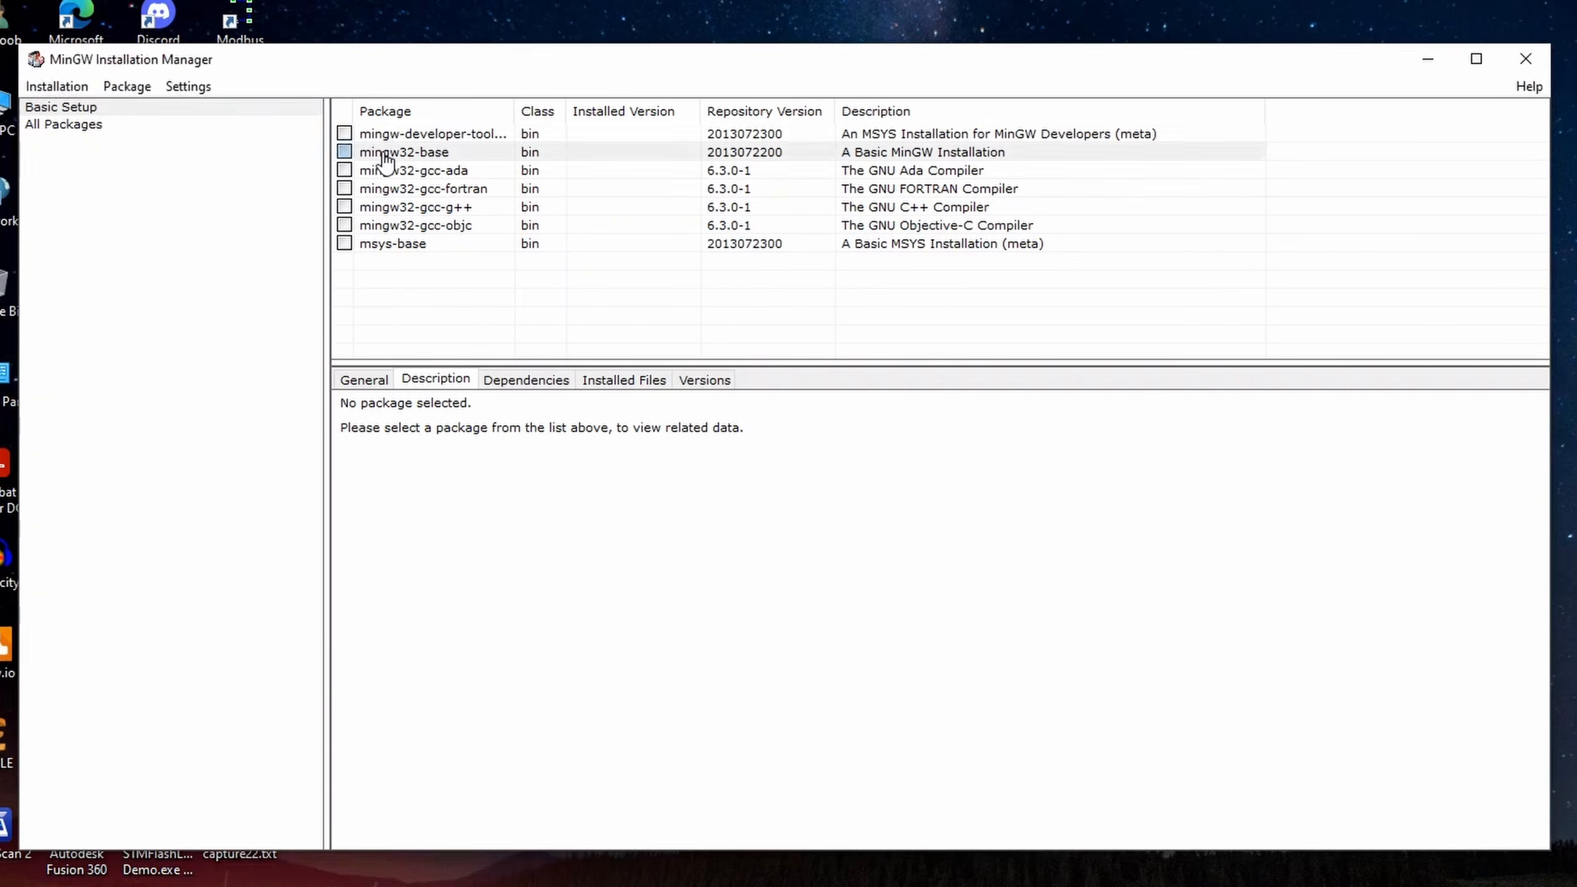
- Mark the mingw32-base package for installation, apply the pending changes and close the completed installation dialog
{"action": "left_click", "coordinate": [385, 155]}
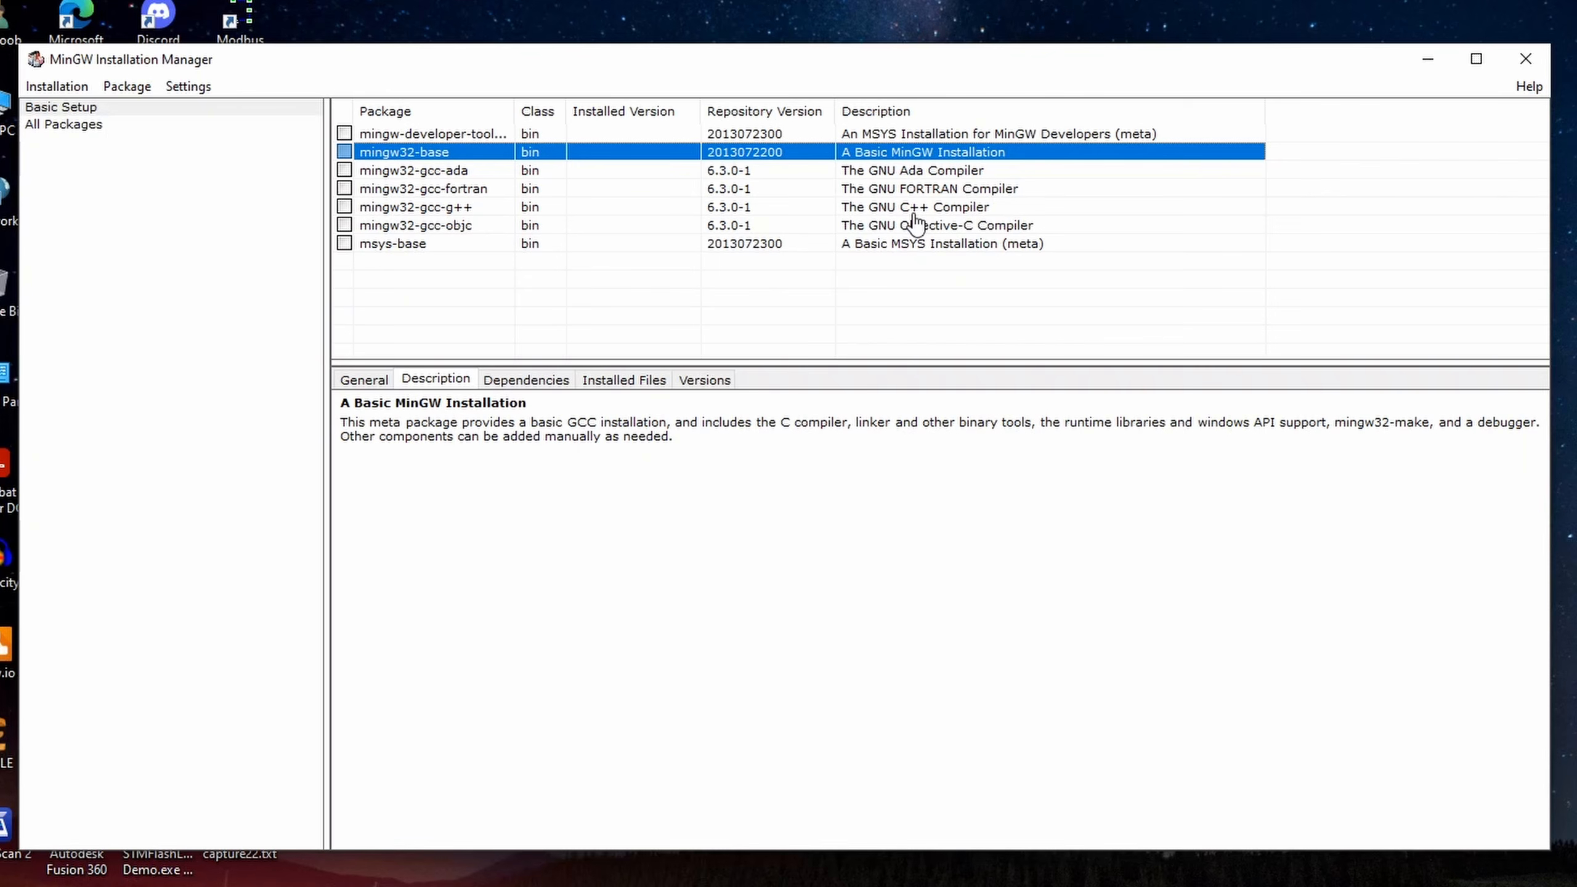
{"action": "left_click", "coordinate": [345, 154]}
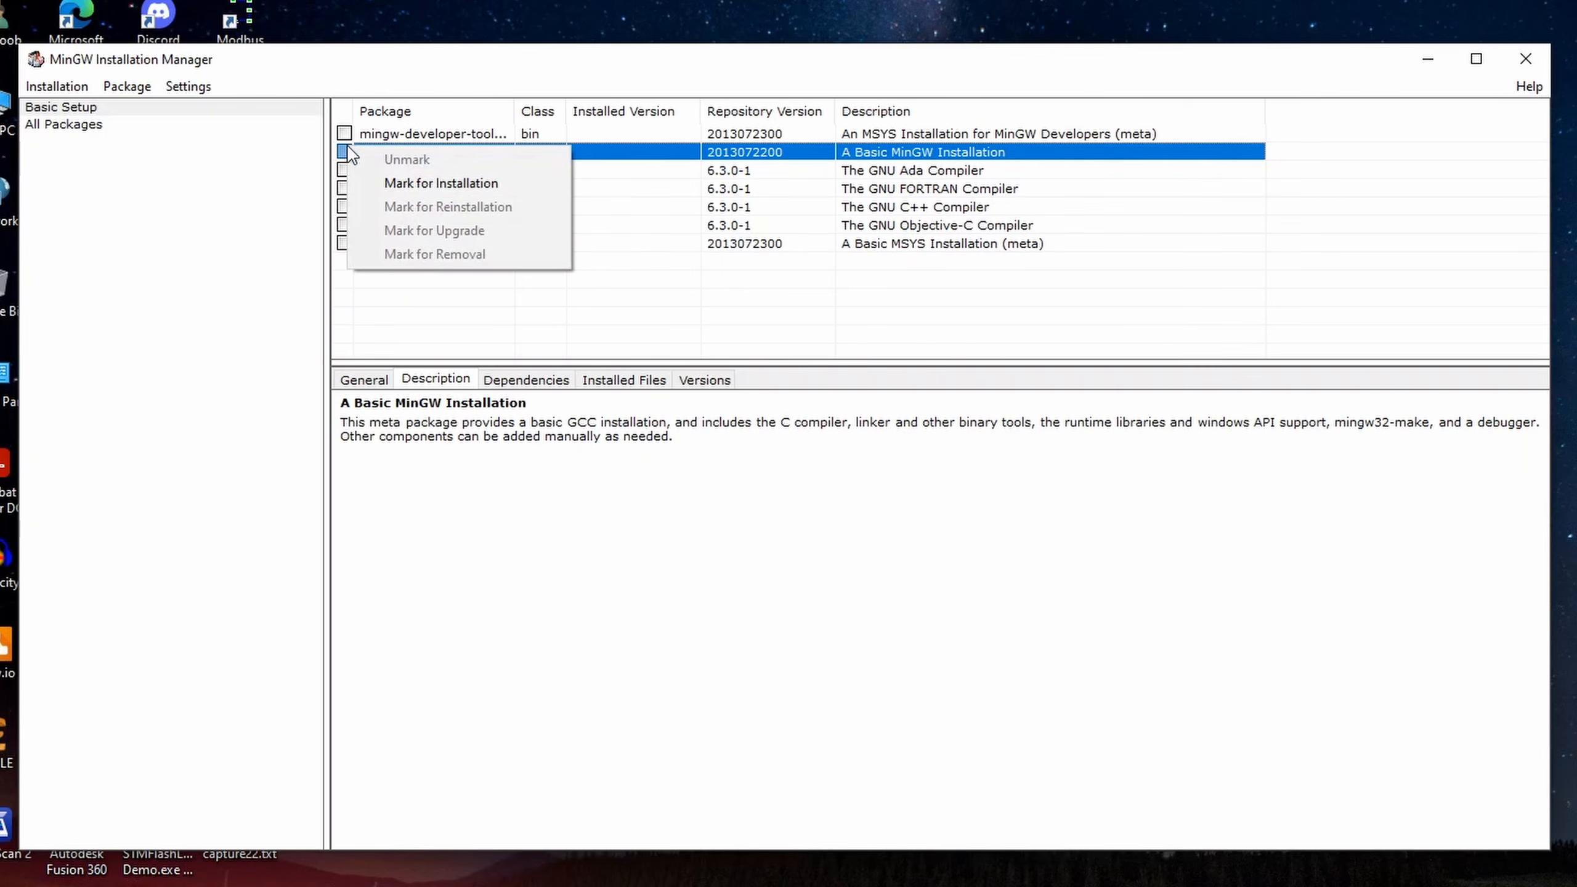
{"action": "left_click", "coordinate": [393, 183]}
{"action": "left_click", "coordinate": [39, 90]}
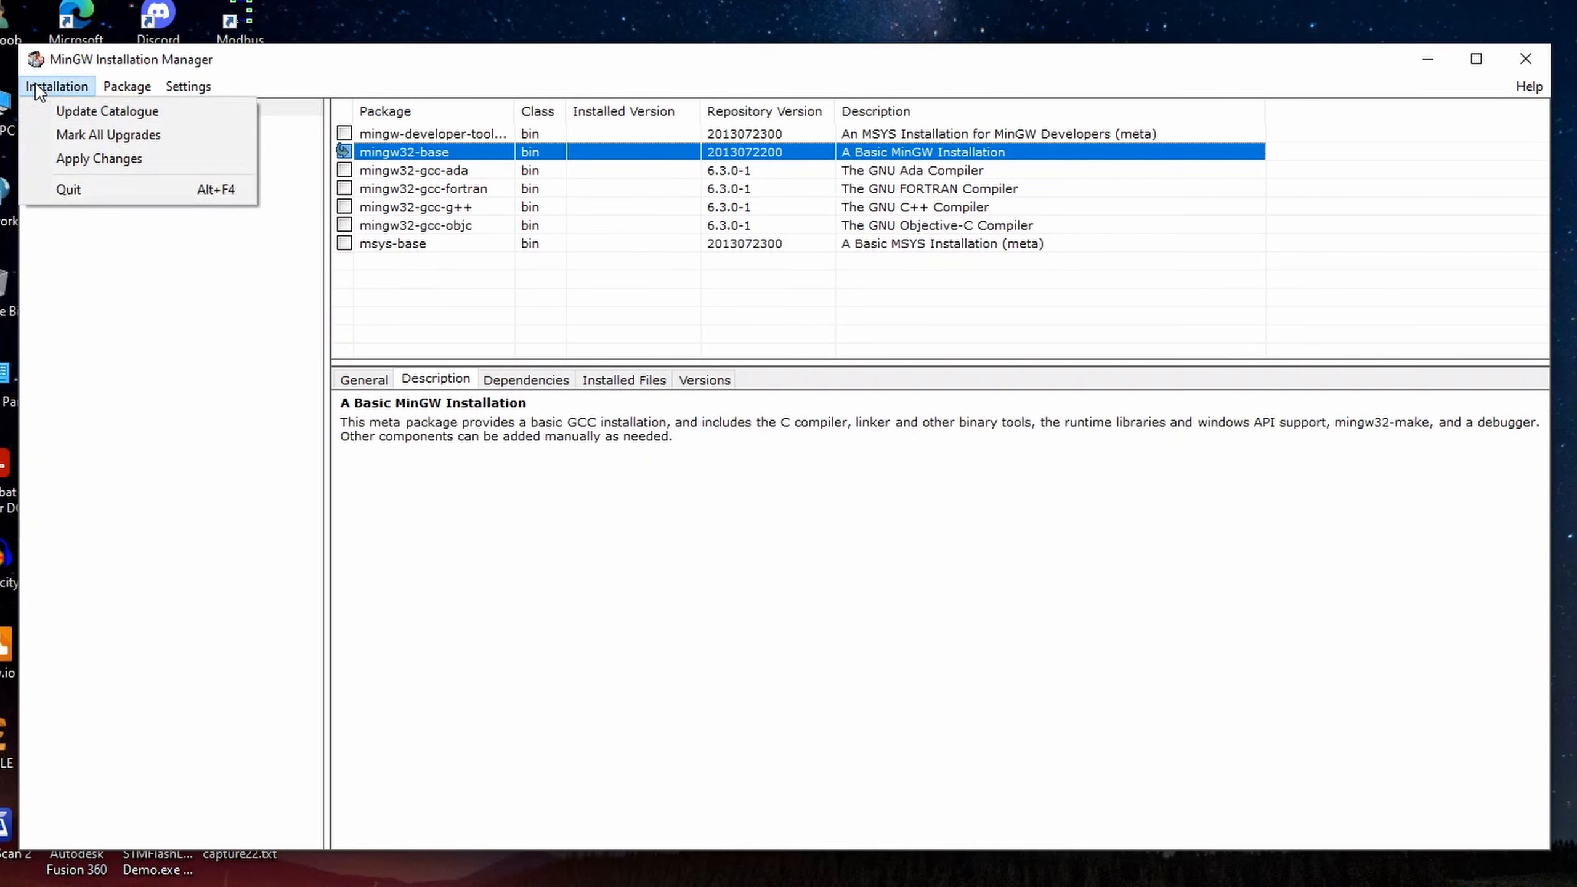
{"action": "left_click", "coordinate": [74, 156]}
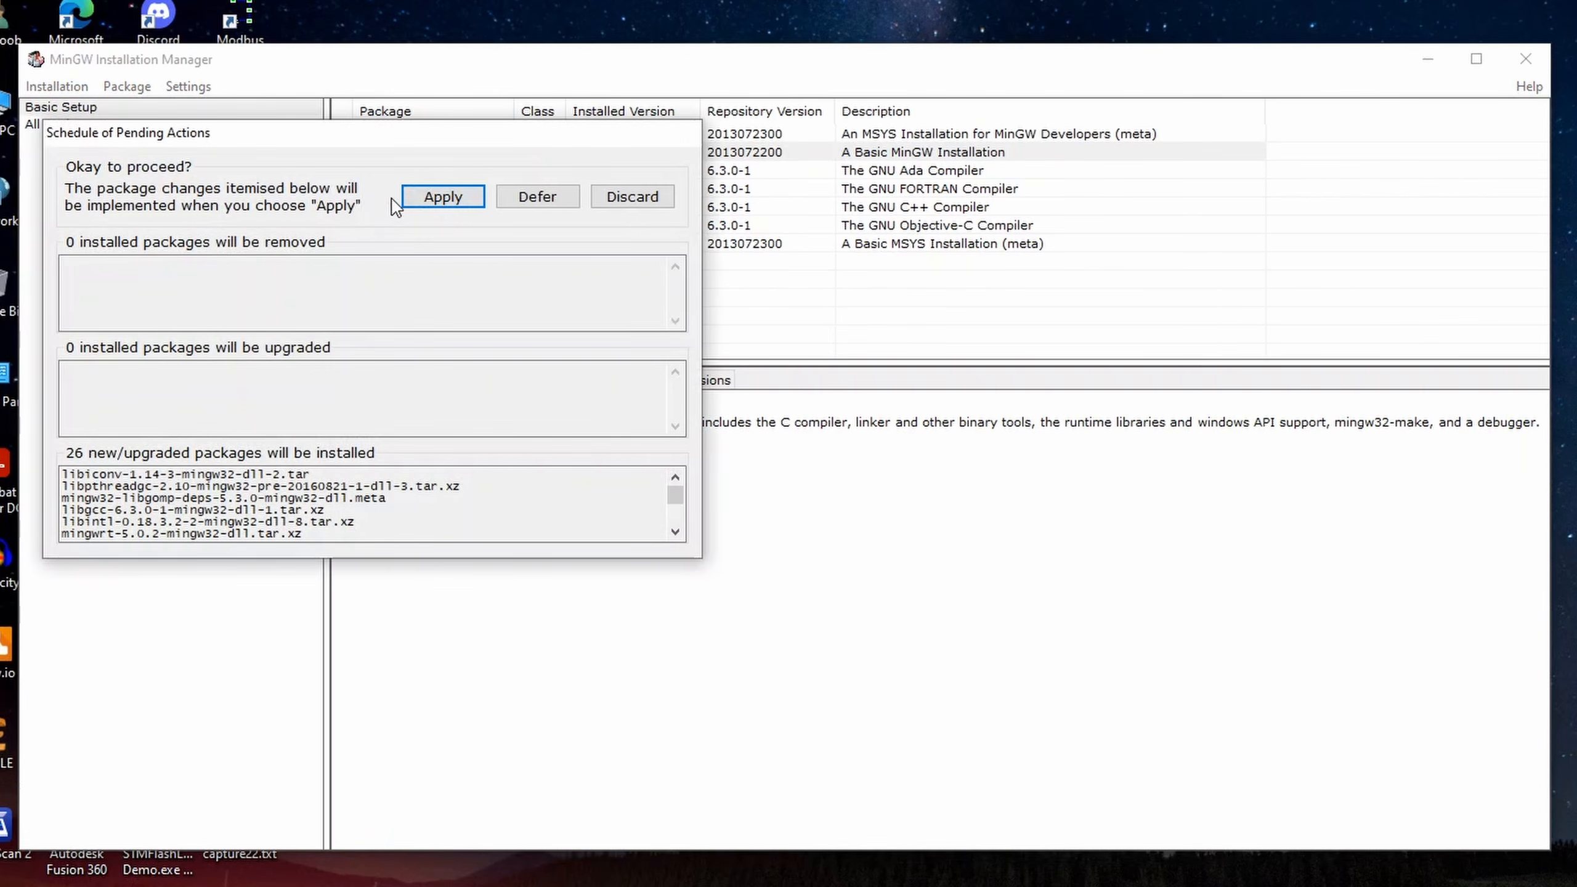
{"action": "left_click", "coordinate": [414, 204]}
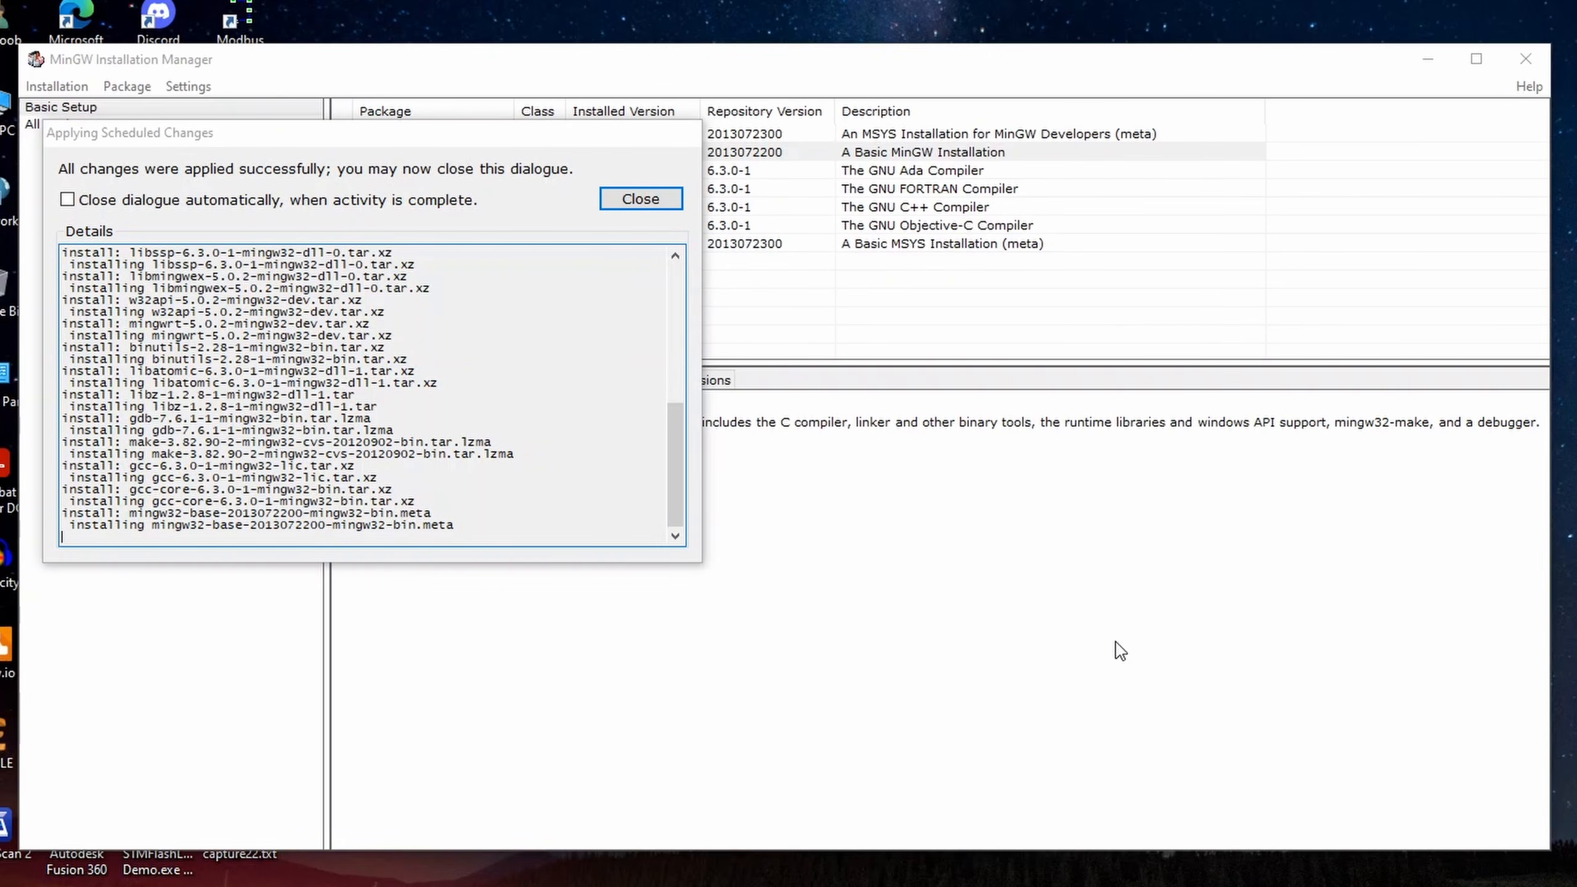
{"action": "left_click", "coordinate": [644, 203]}
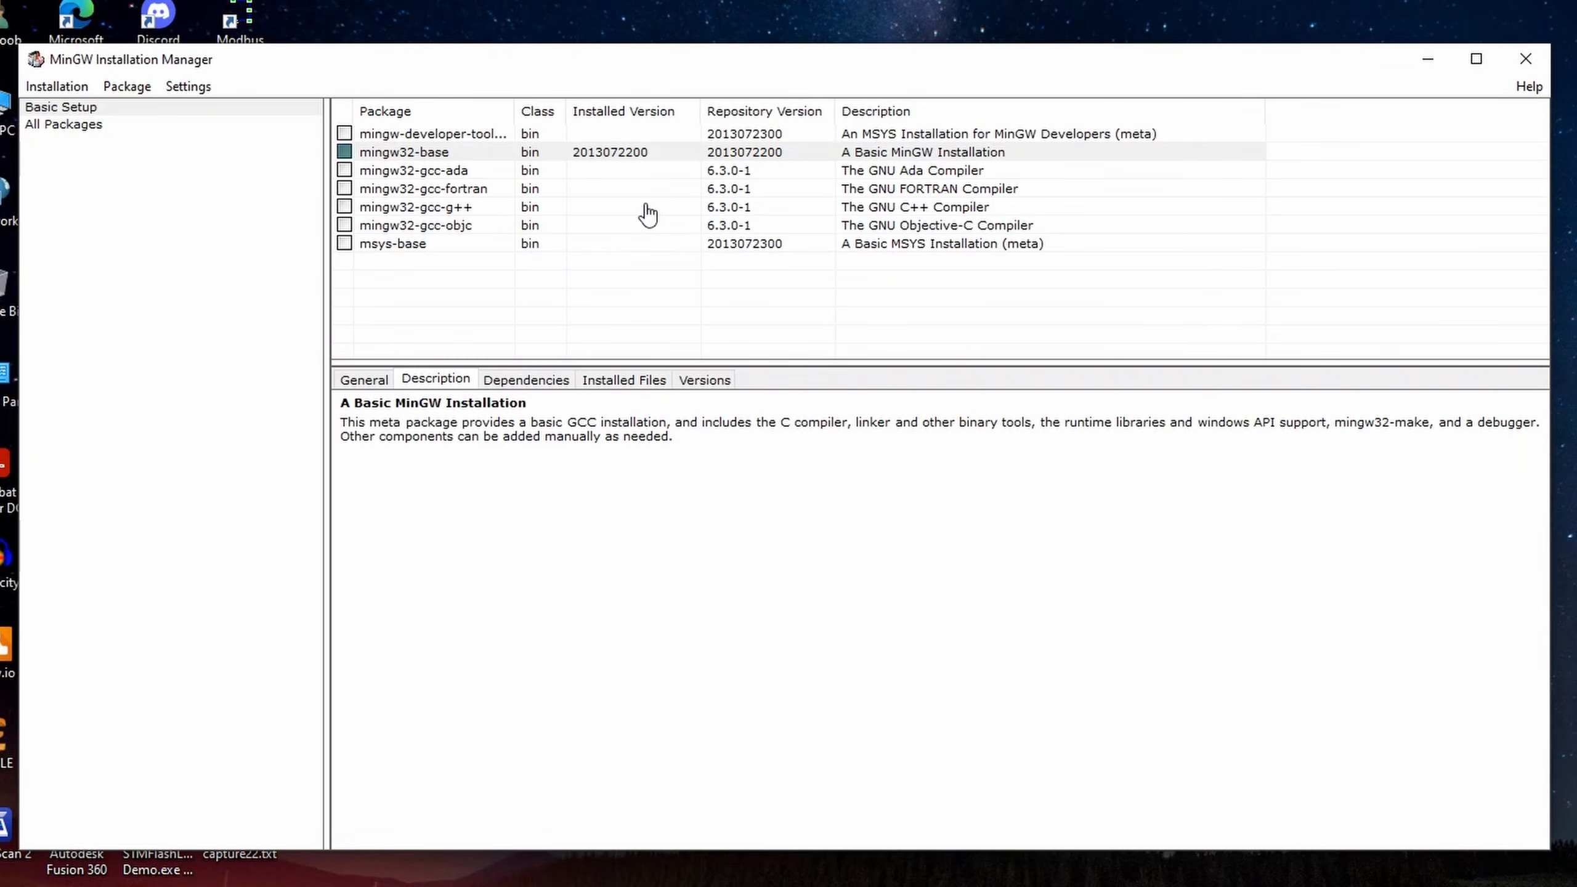
- Close the MinGW Installation Manager and exit STM32CubeIDE
{"action": "key", "text": "super"}
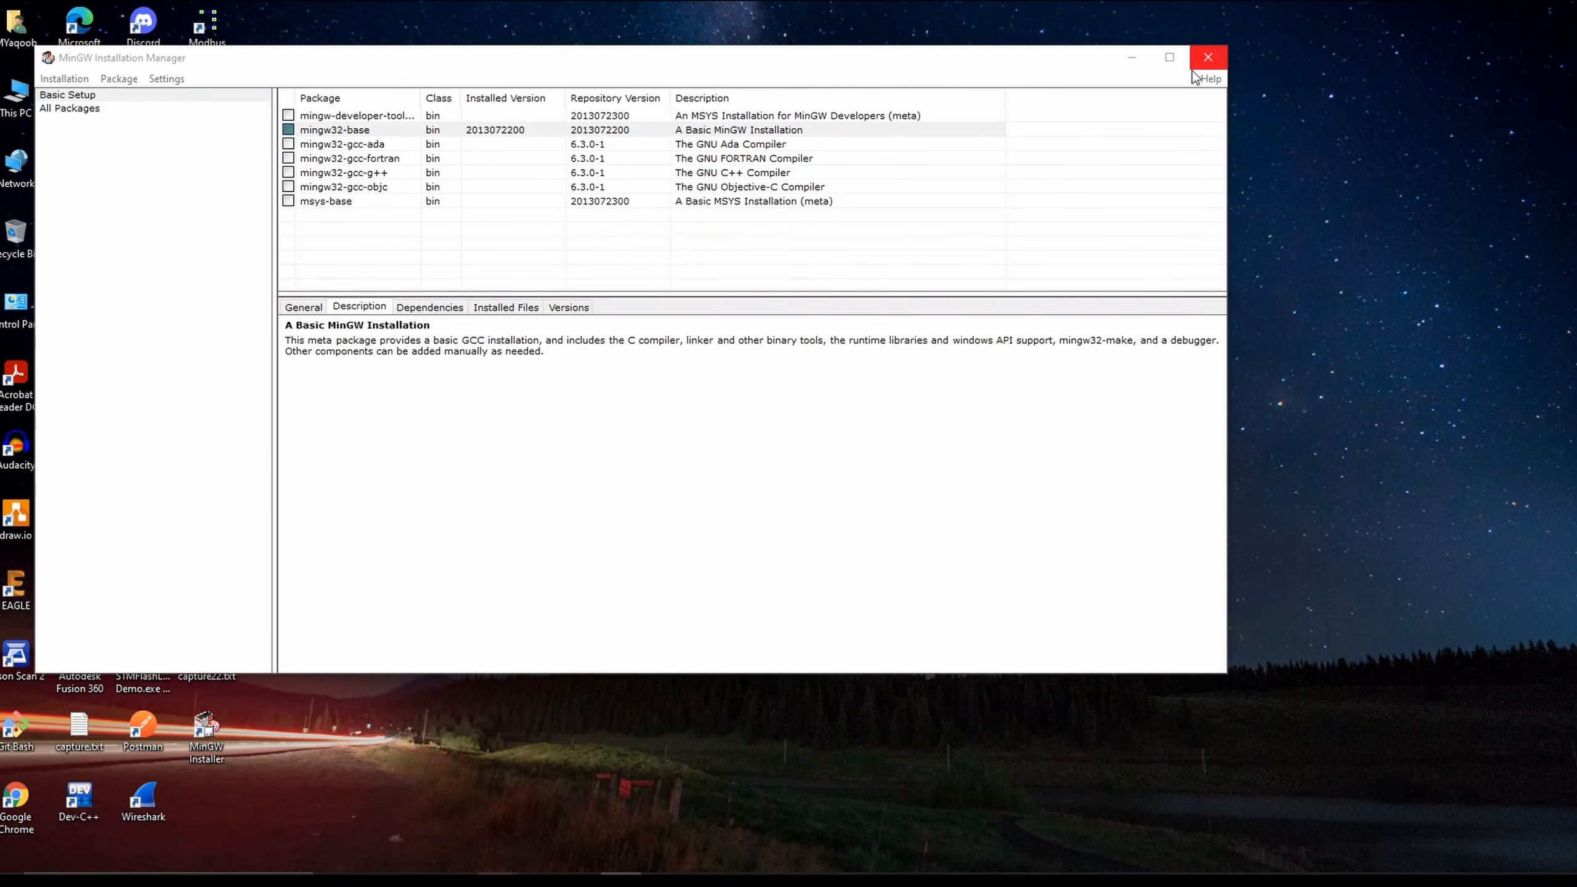
{"action": "left_click", "coordinate": [1196, 63]}
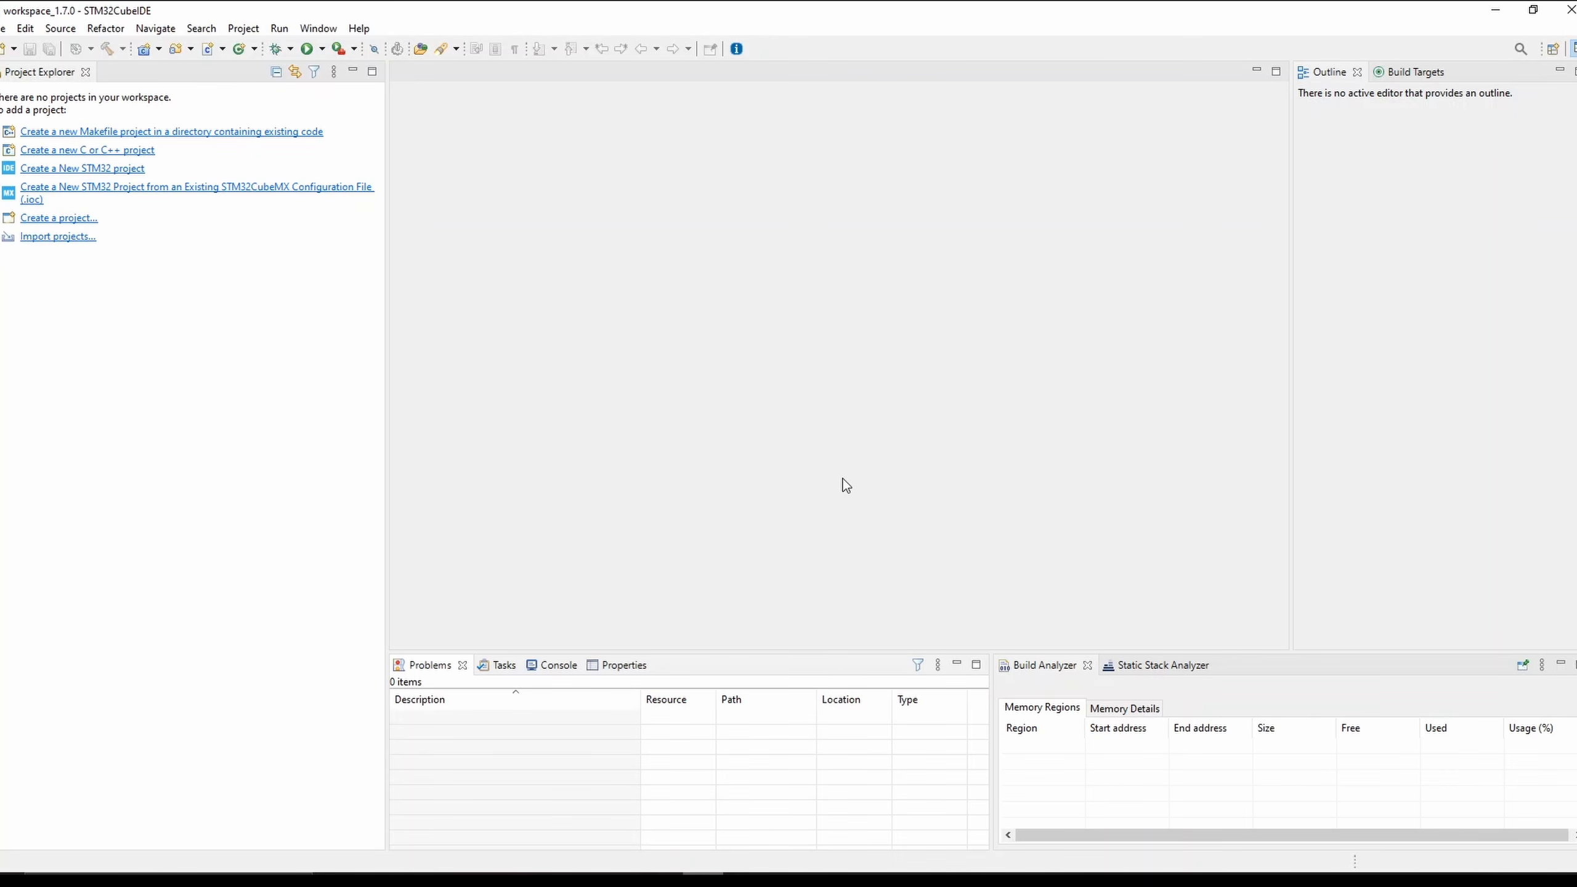
{"action": "left_click", "coordinate": [1568, 9]}
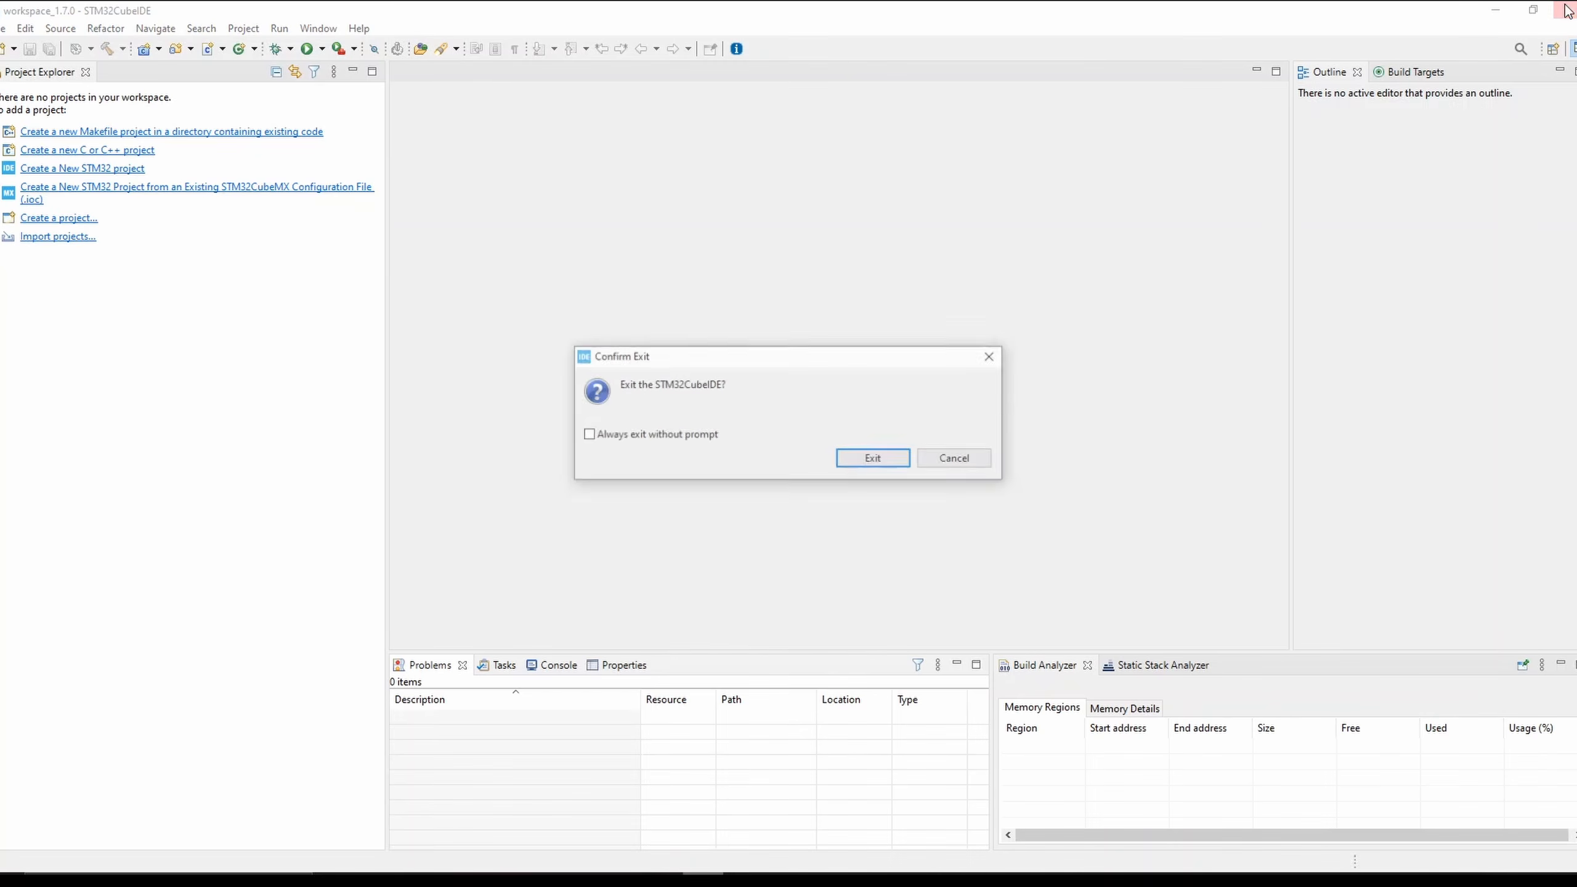
{"action": "left_click", "coordinate": [876, 460]}
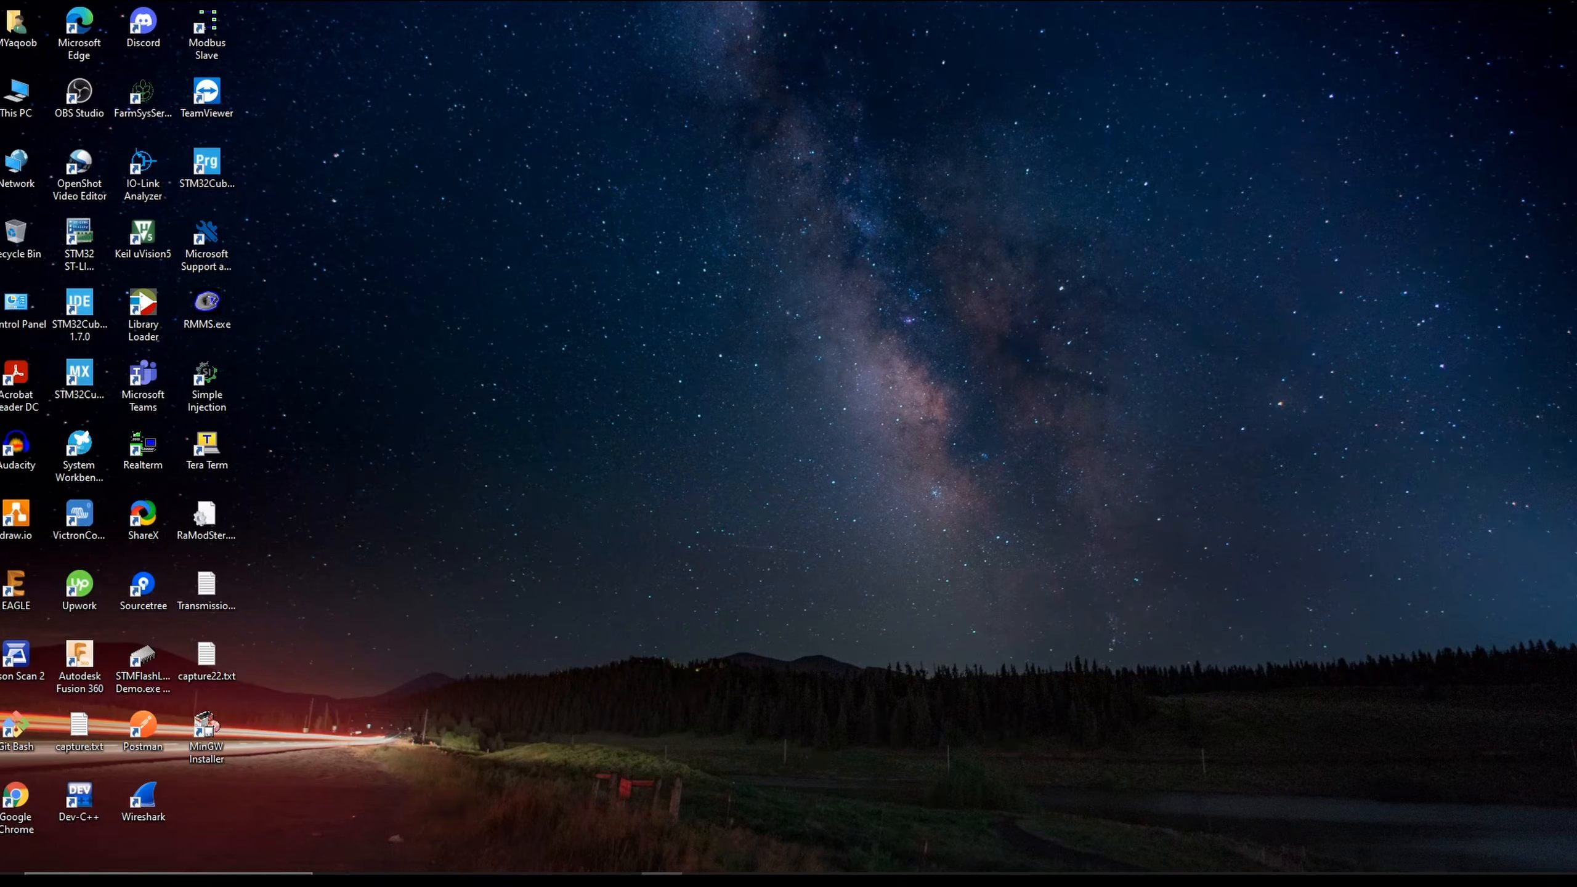
- Search Windows for "advanced system", open the advanced system settings and bring up the environment variables
{"action": "left_click", "coordinate": [168, 881]}
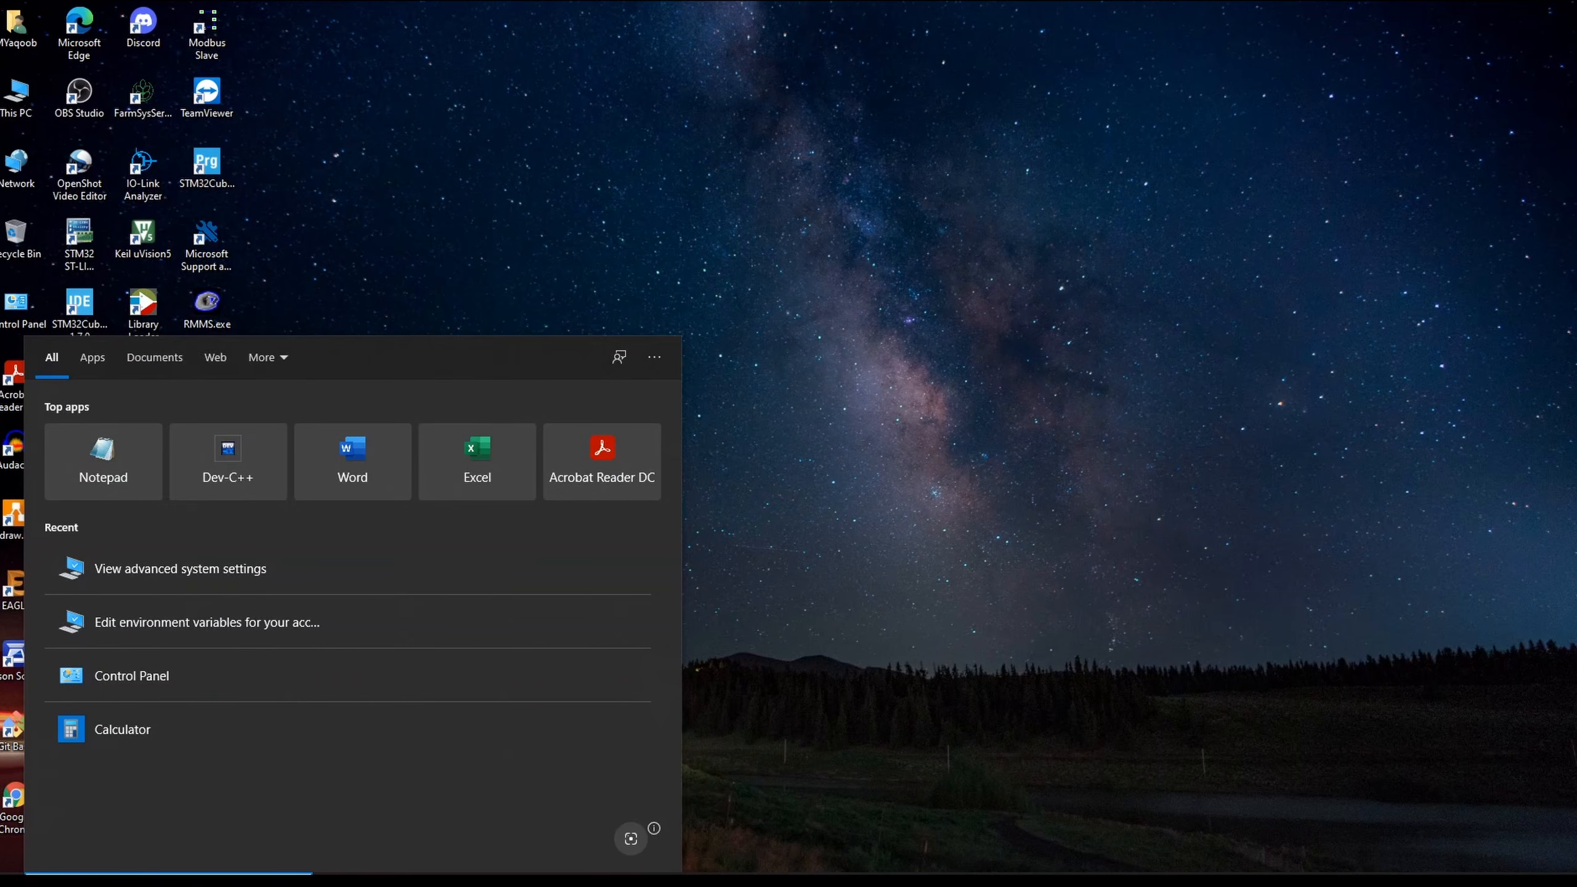
{"action": "type", "text": "advanced"}
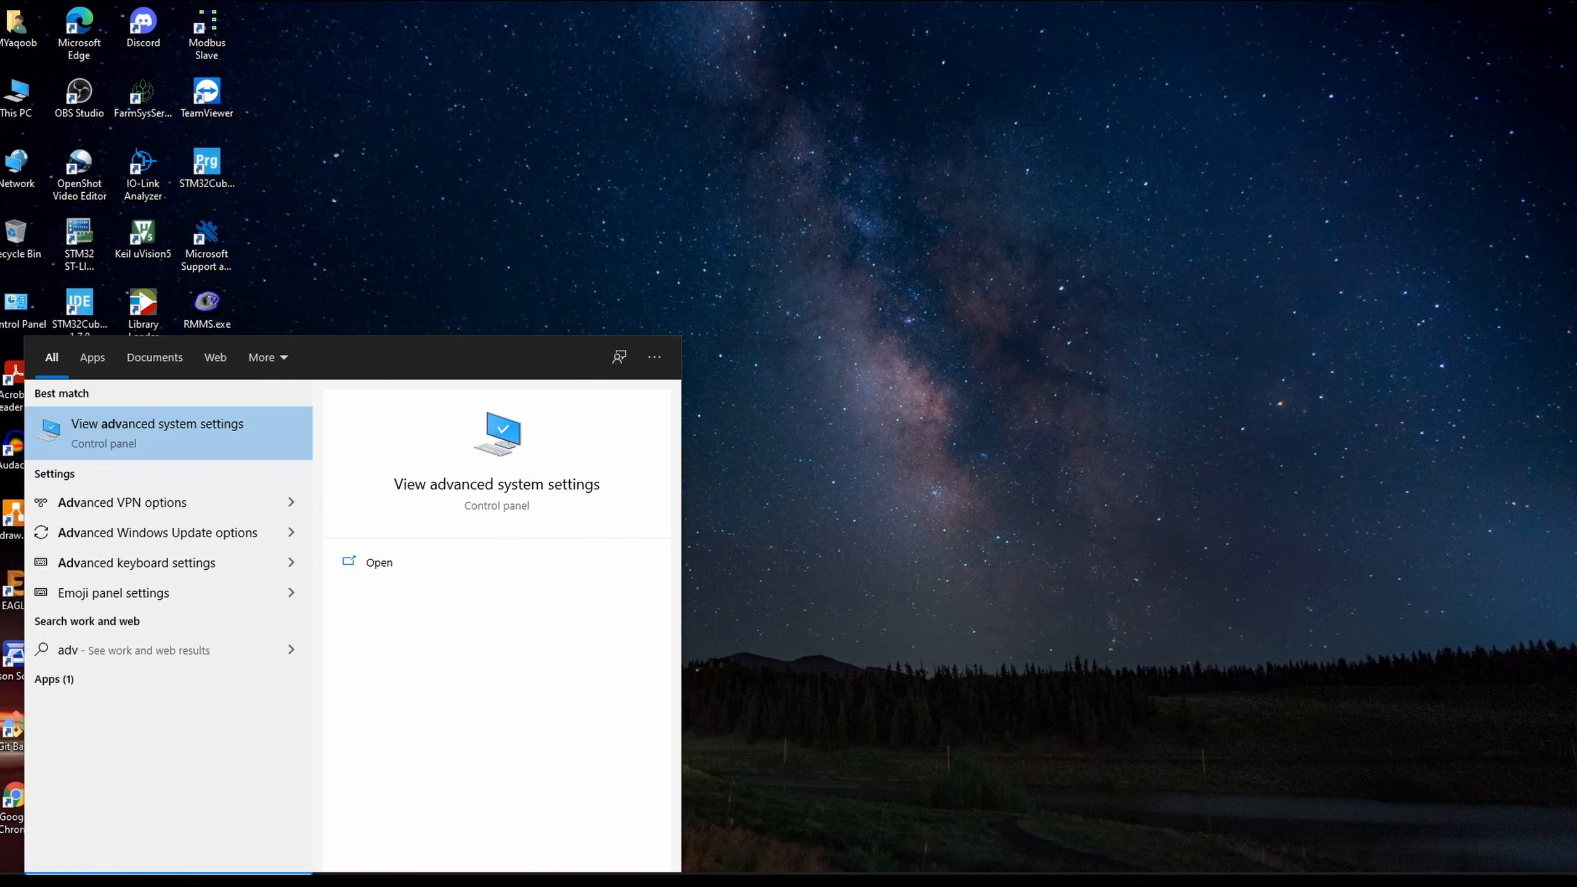
{"action": "type", "text": " systemn"}
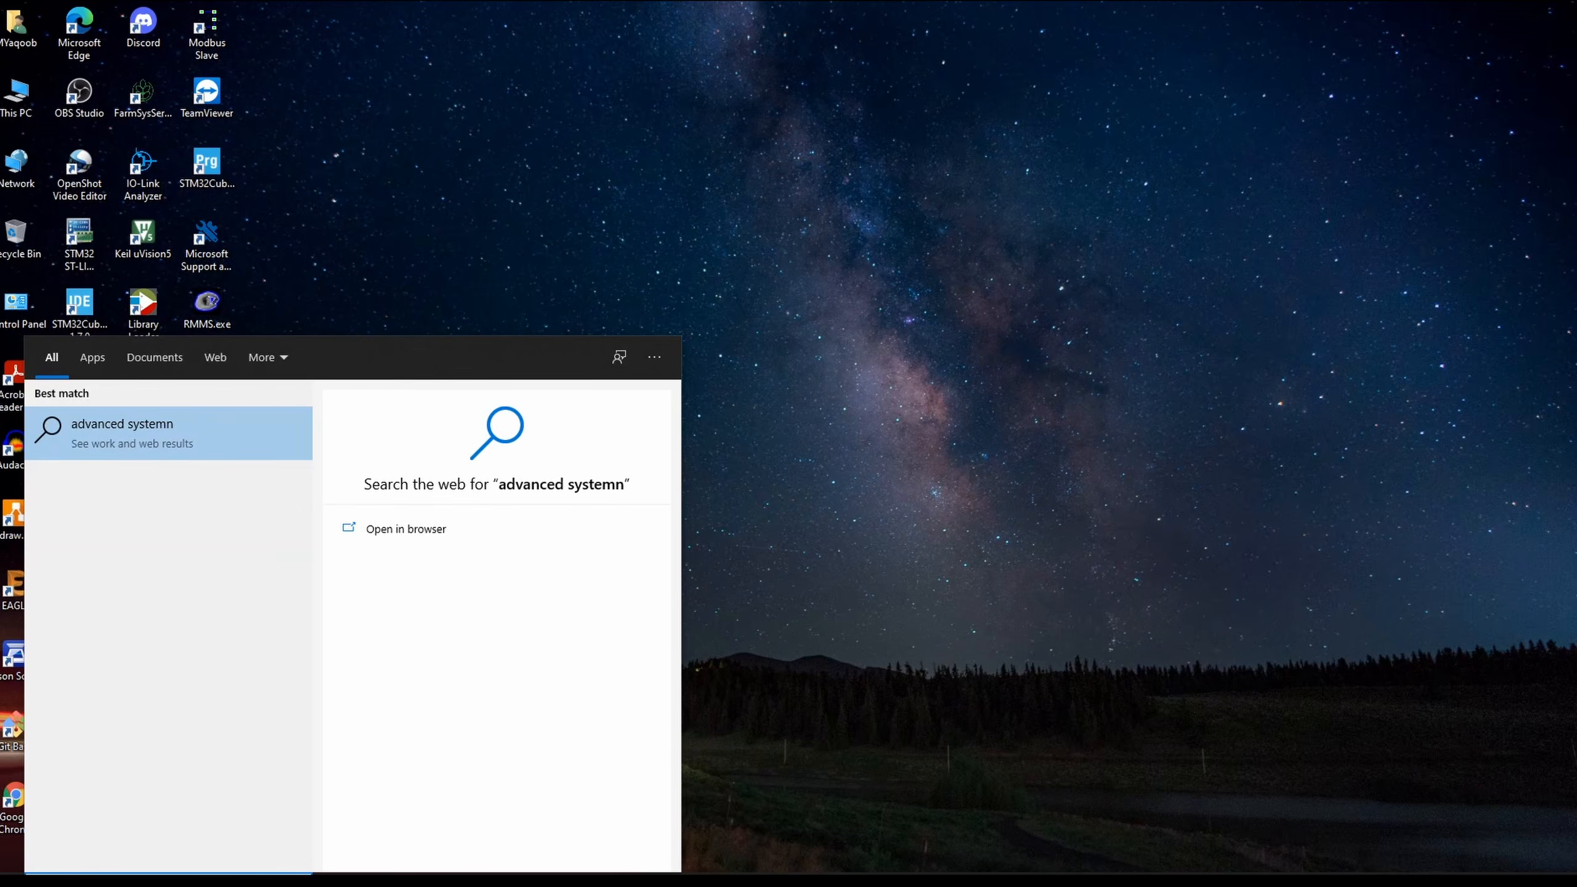
{"action": "key", "text": "BackSpace"}
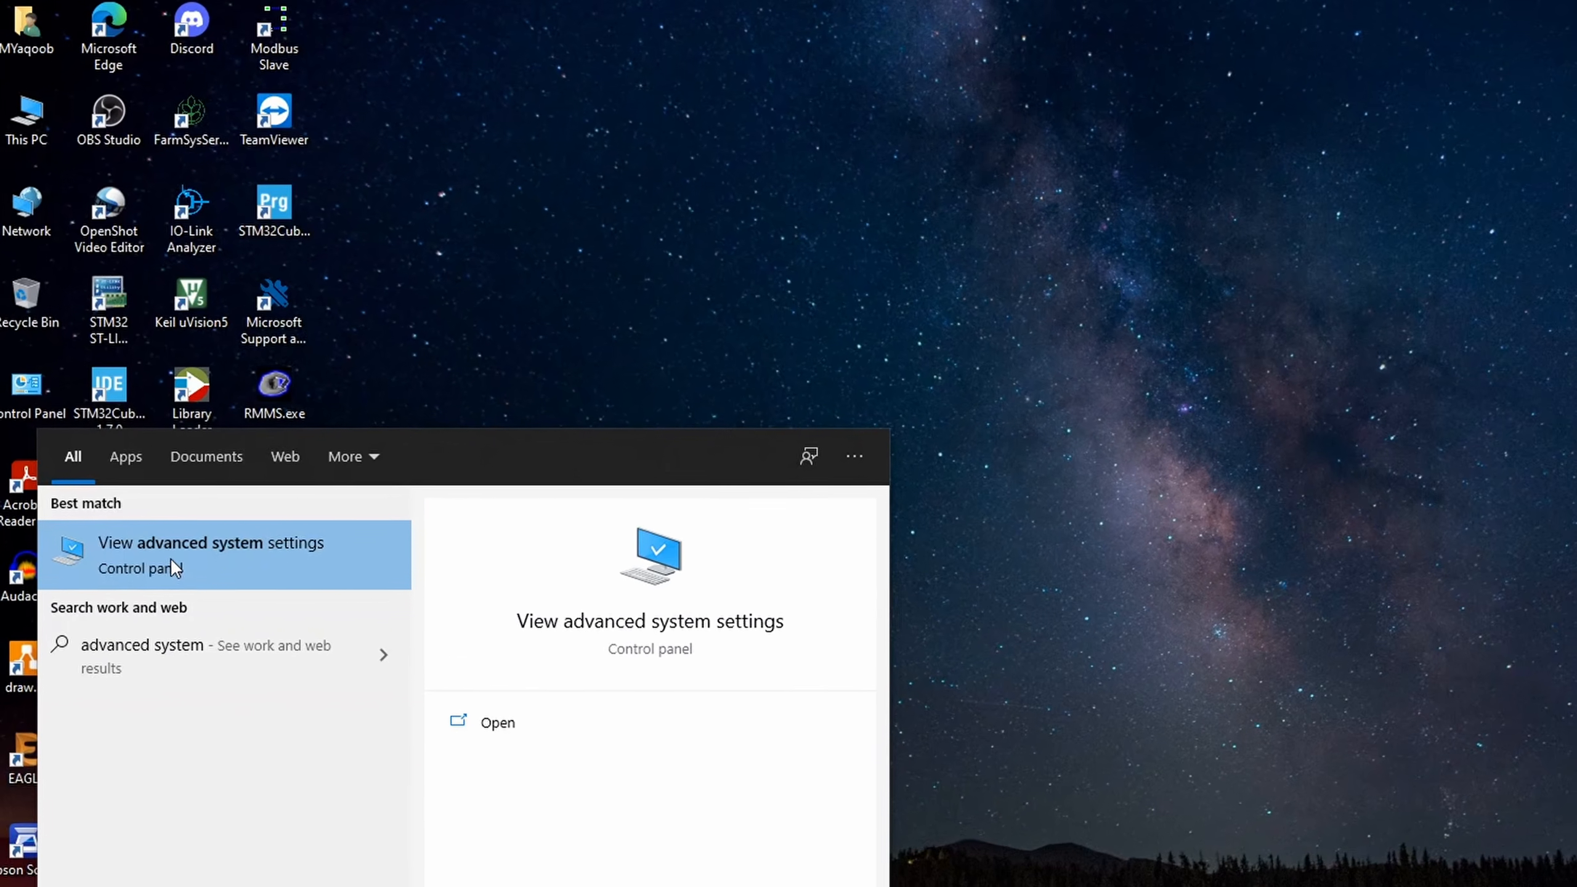
{"action": "left_click", "coordinate": [170, 557]}
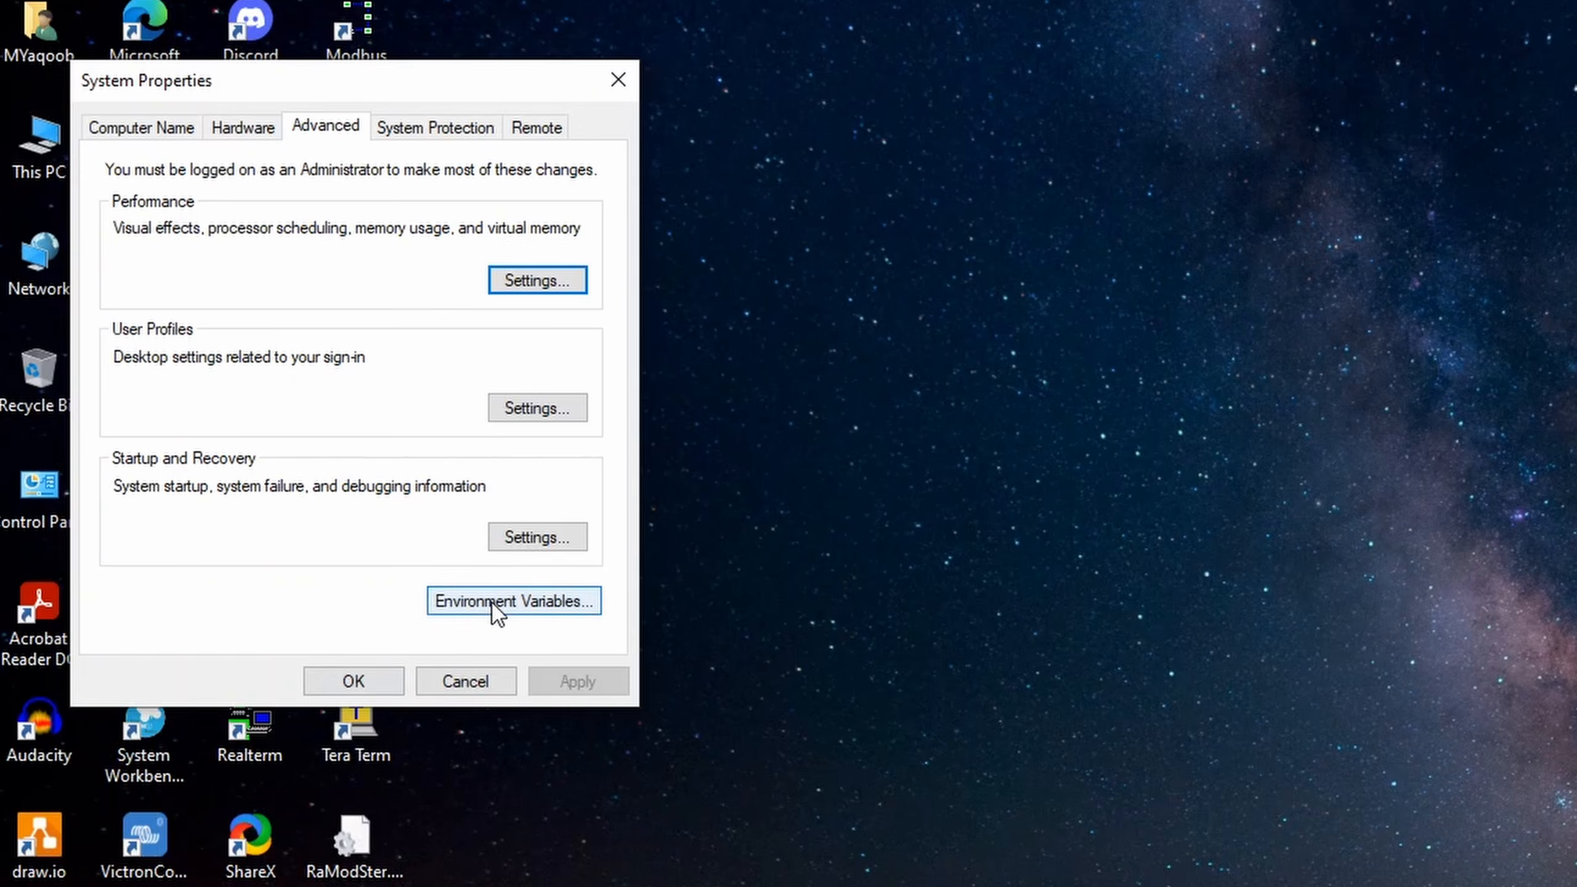
{"action": "left_click", "coordinate": [495, 604]}
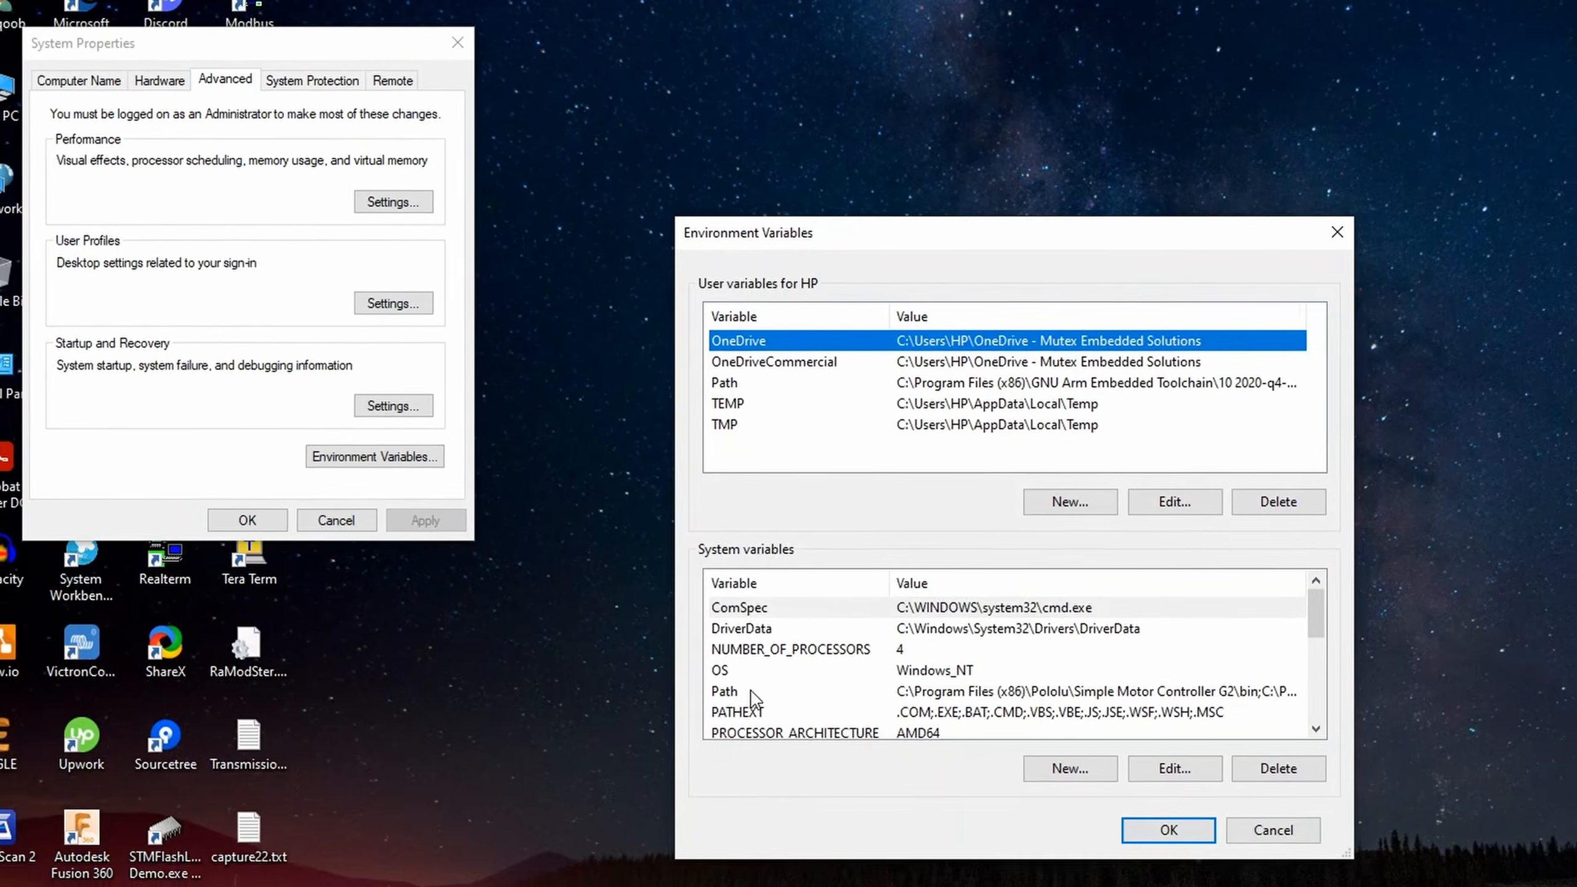
- Edit the system Path variable and delete its C:\MinGW64\bin entry
{"action": "left_click", "coordinate": [752, 692]}
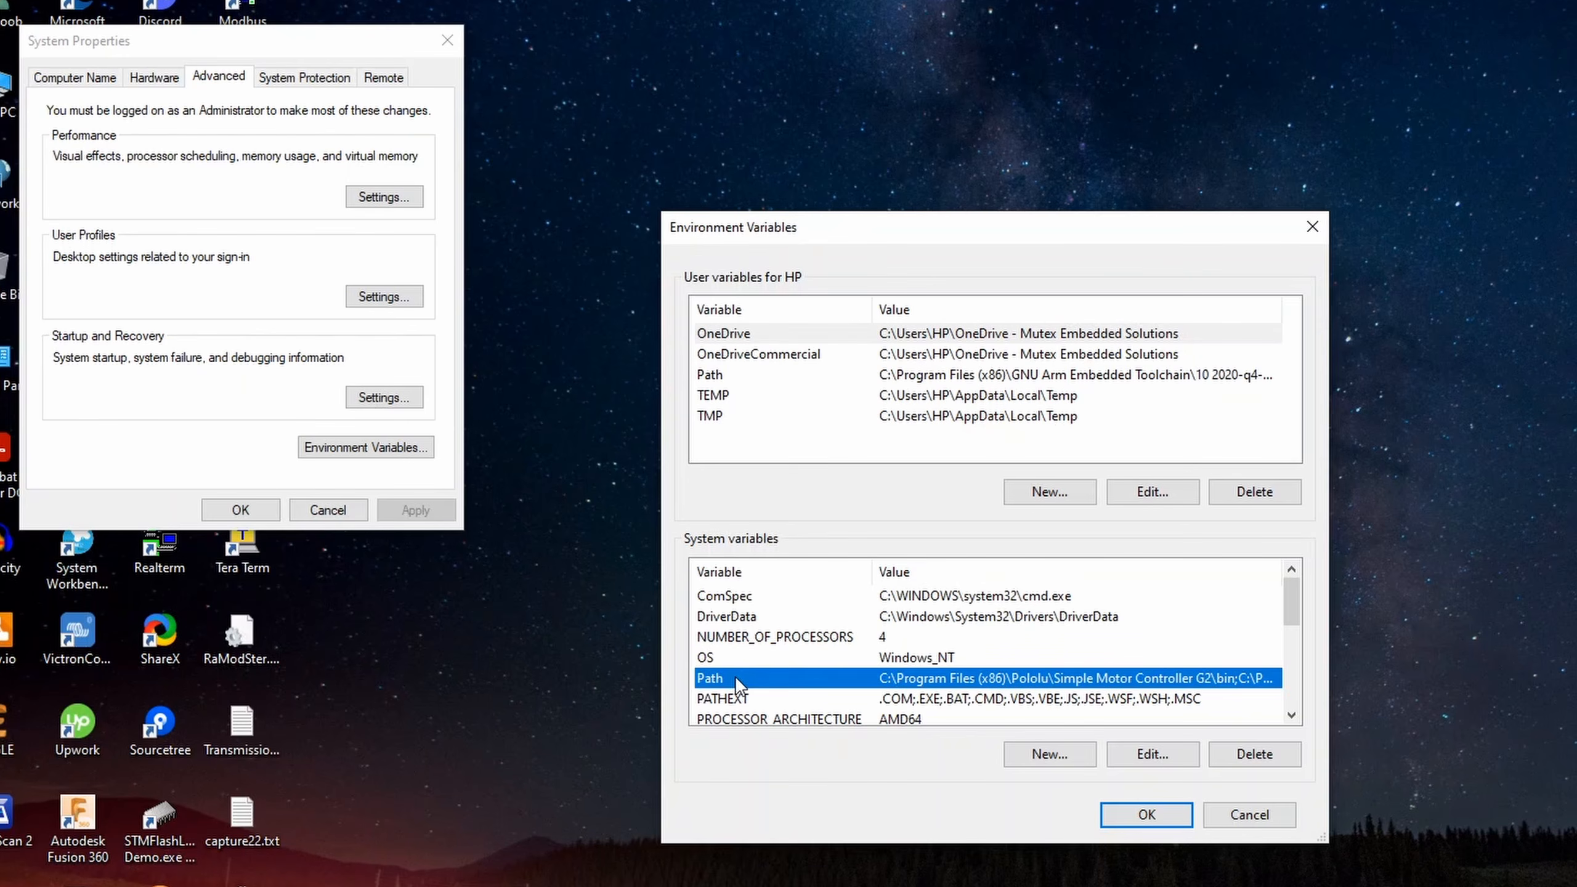
{"action": "left_click", "coordinate": [1143, 758]}
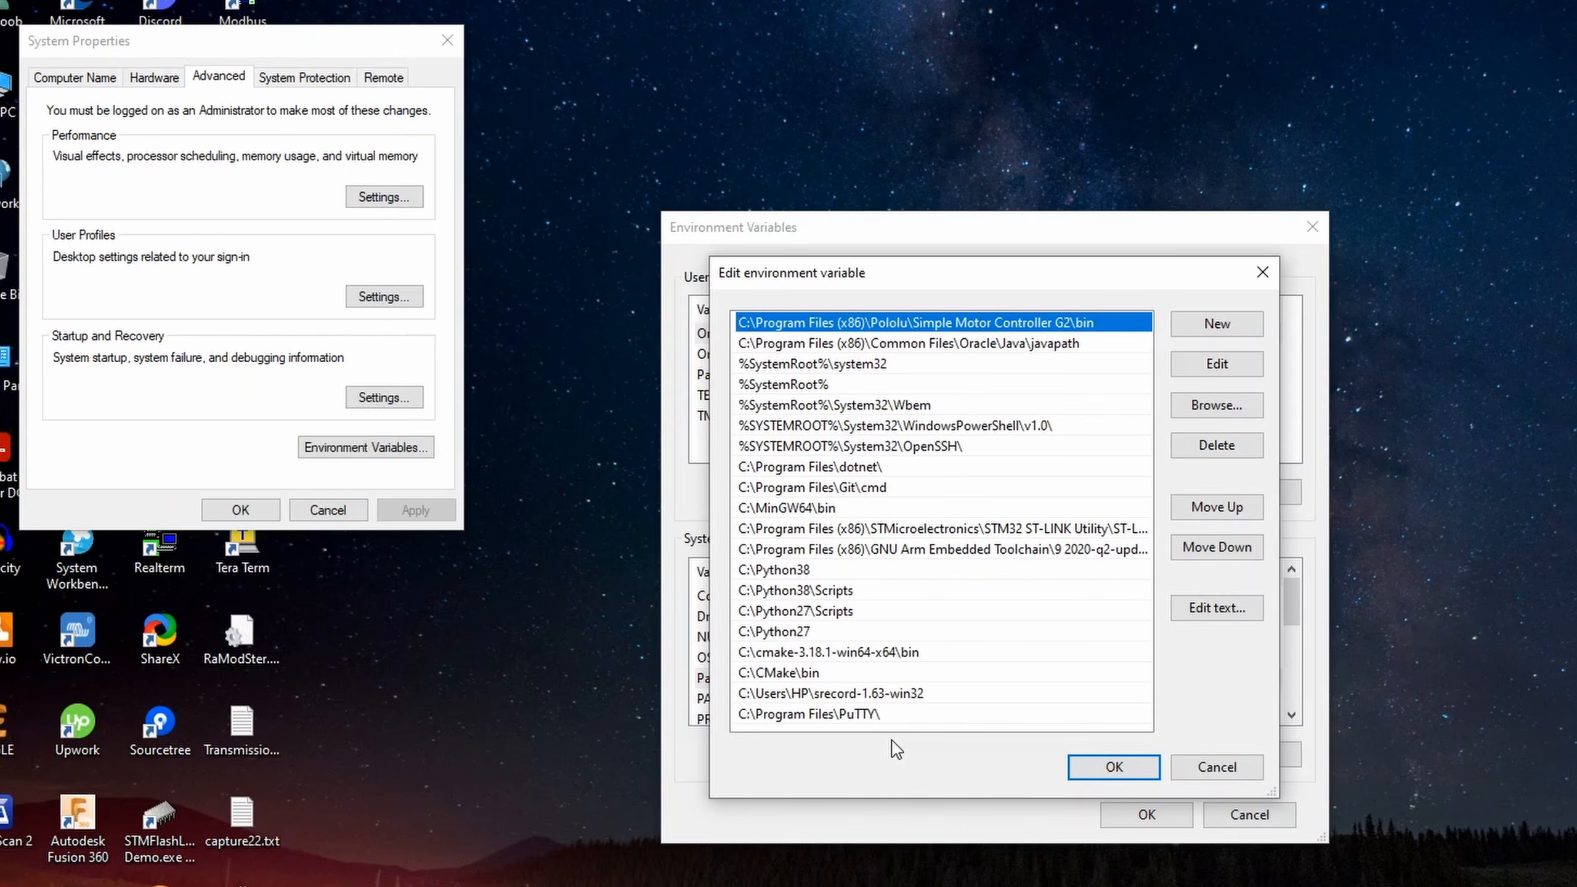
{"action": "left_click", "coordinate": [801, 509]}
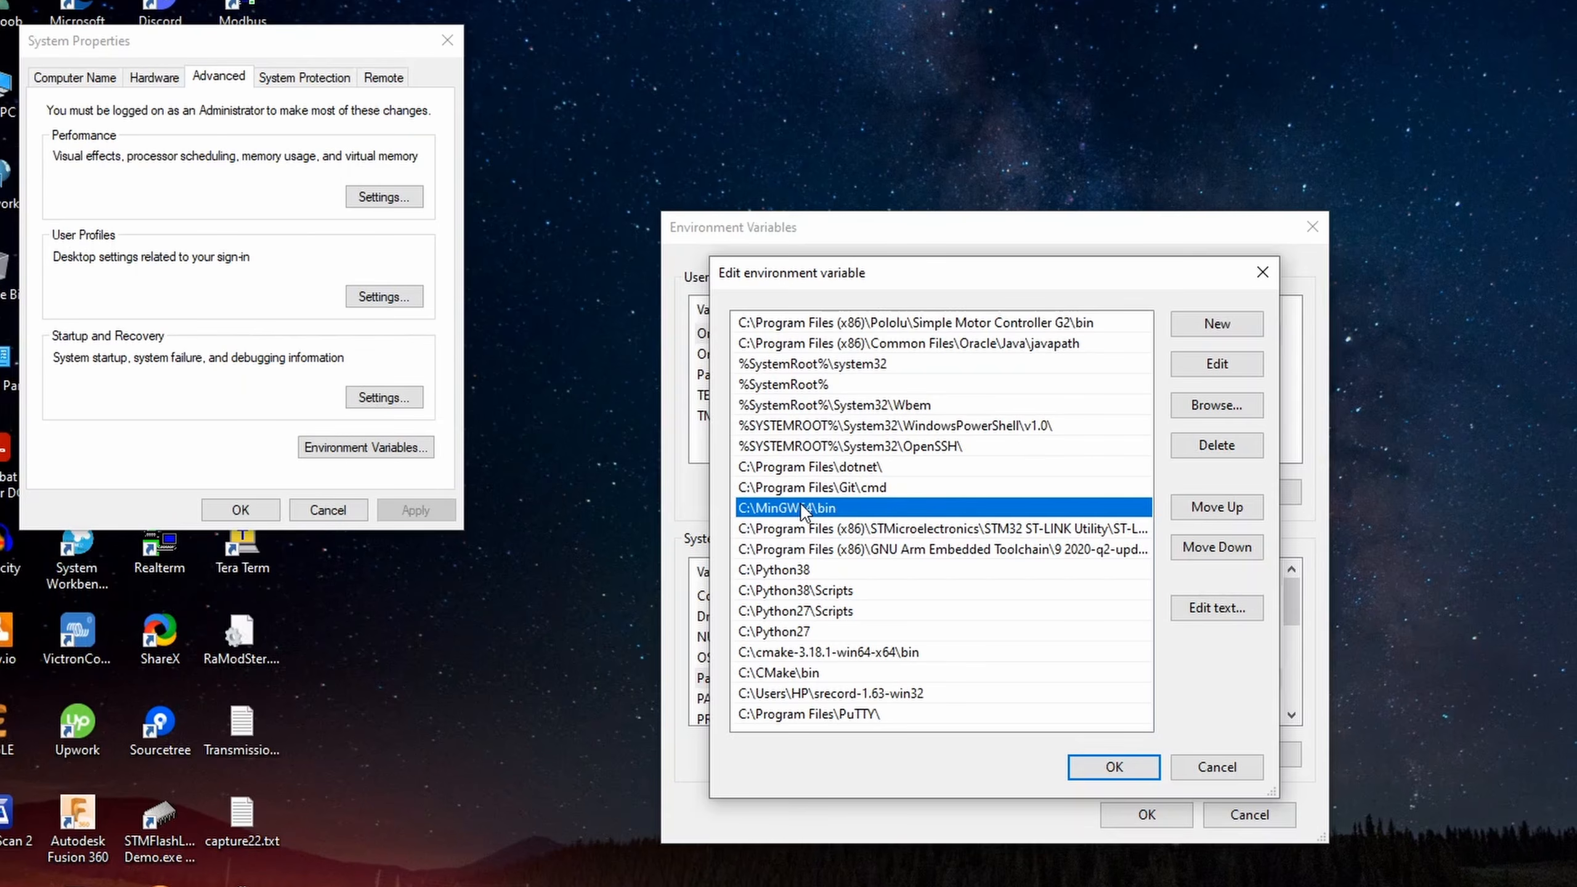
{"action": "left_click", "coordinate": [1239, 455]}
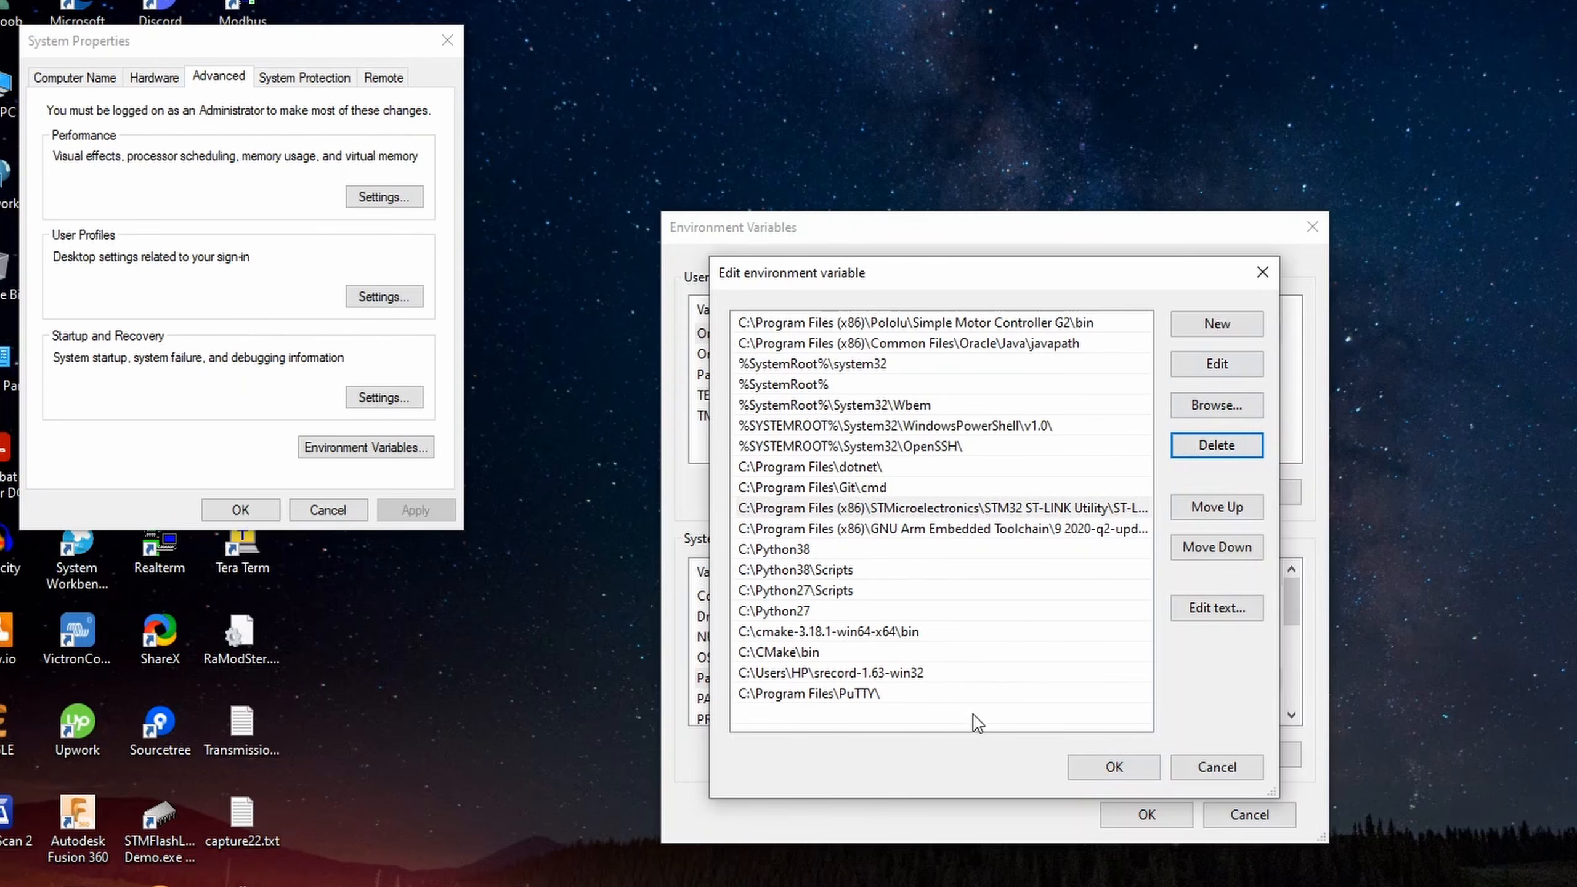
- Add a new entry C:\MinGw\bin to the system Path variable
{"action": "left_click", "coordinate": [1217, 323]}
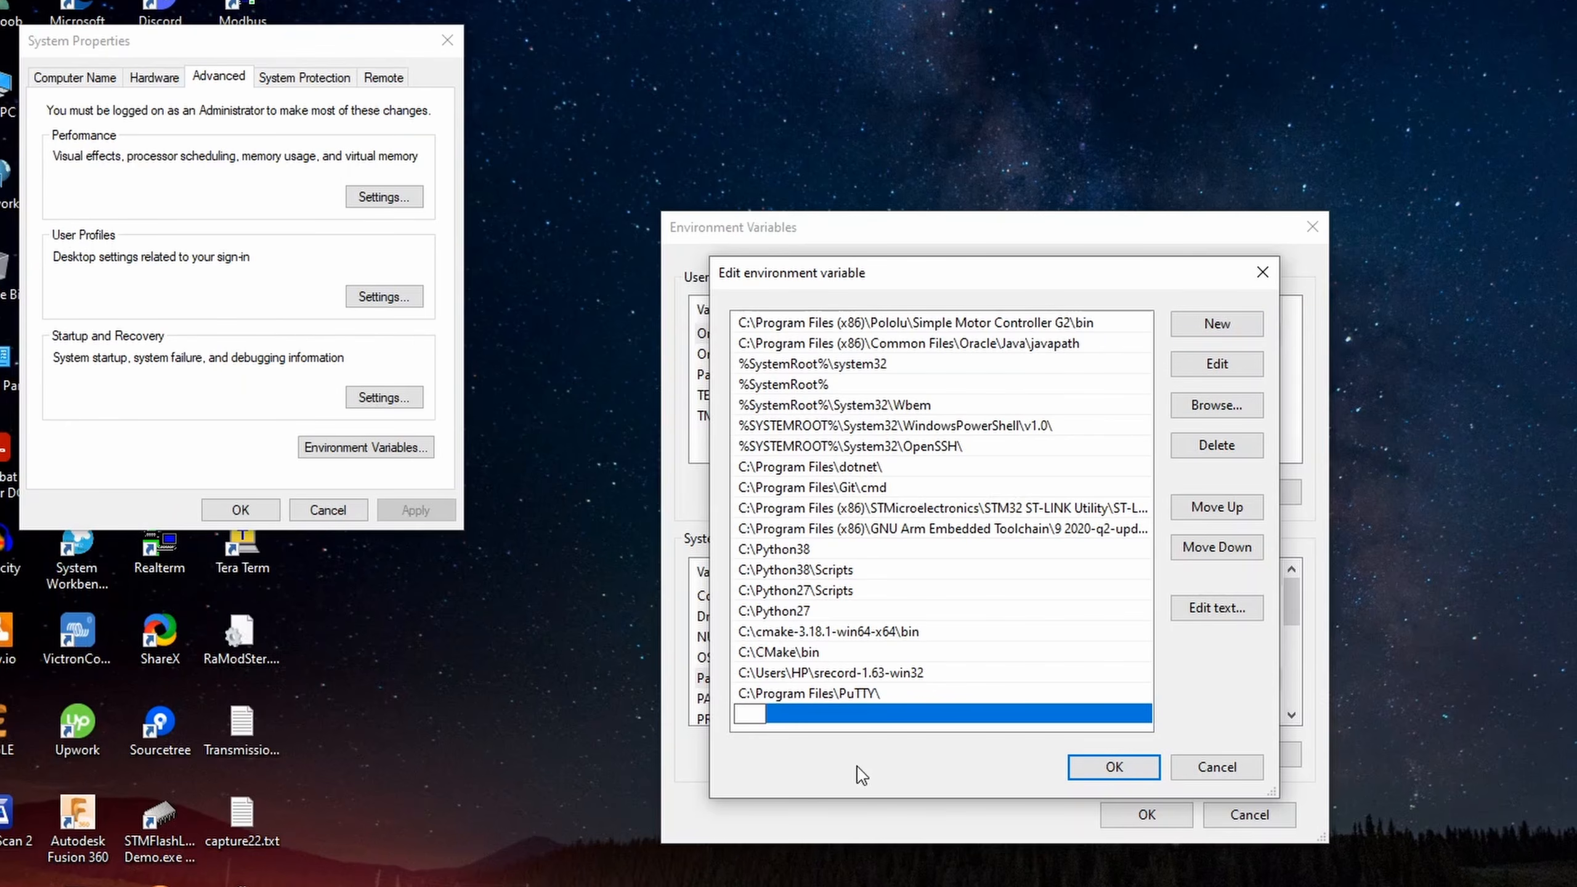
{"action": "type", "text": "C:\\Ming"}
{"action": "key", "text": "BackSpace"}
{"action": "type", "text": "Gw"}
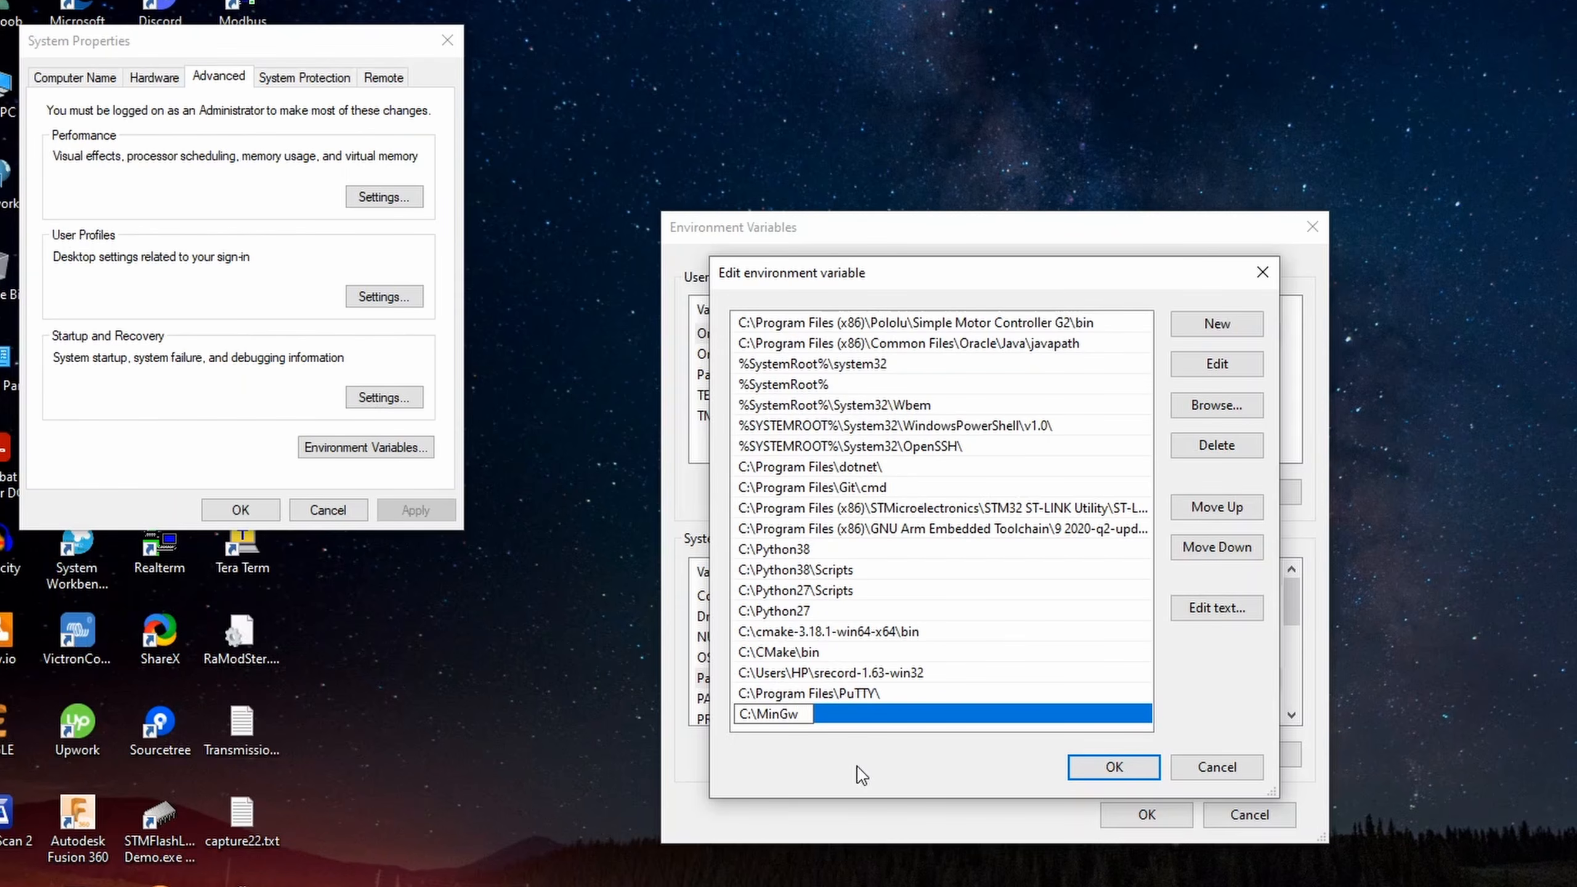
{"action": "type", "text": "\\bin"}
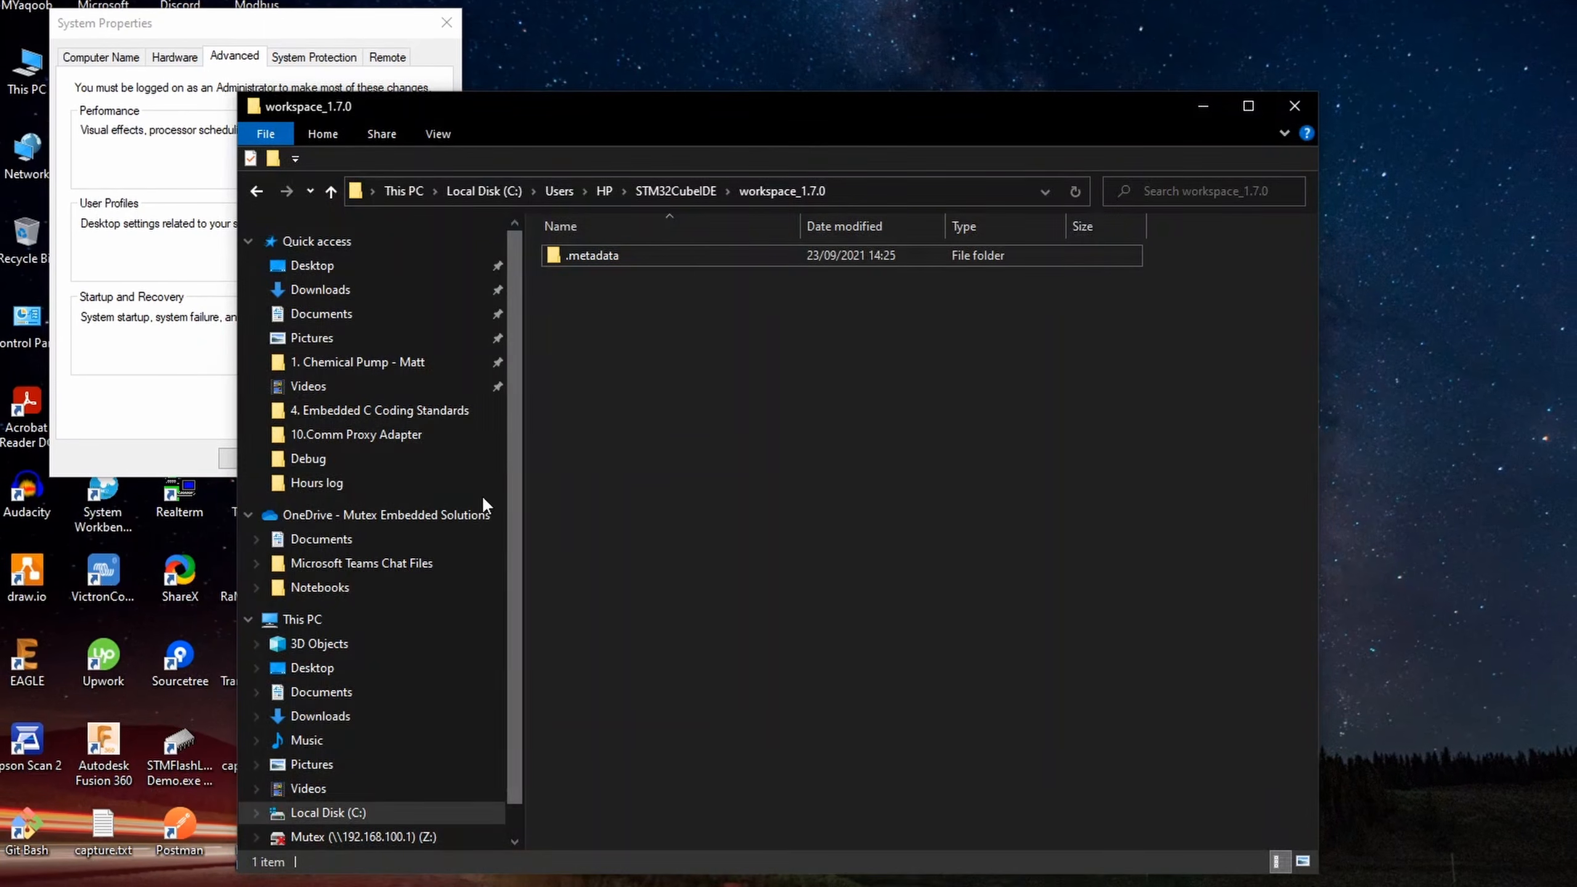
- Check the MinGW folder's spelling on drive C:, correct the new Path entry to C:\MinGW\bin and save the environment variables
{"action": "right_click", "coordinate": [359, 814]}
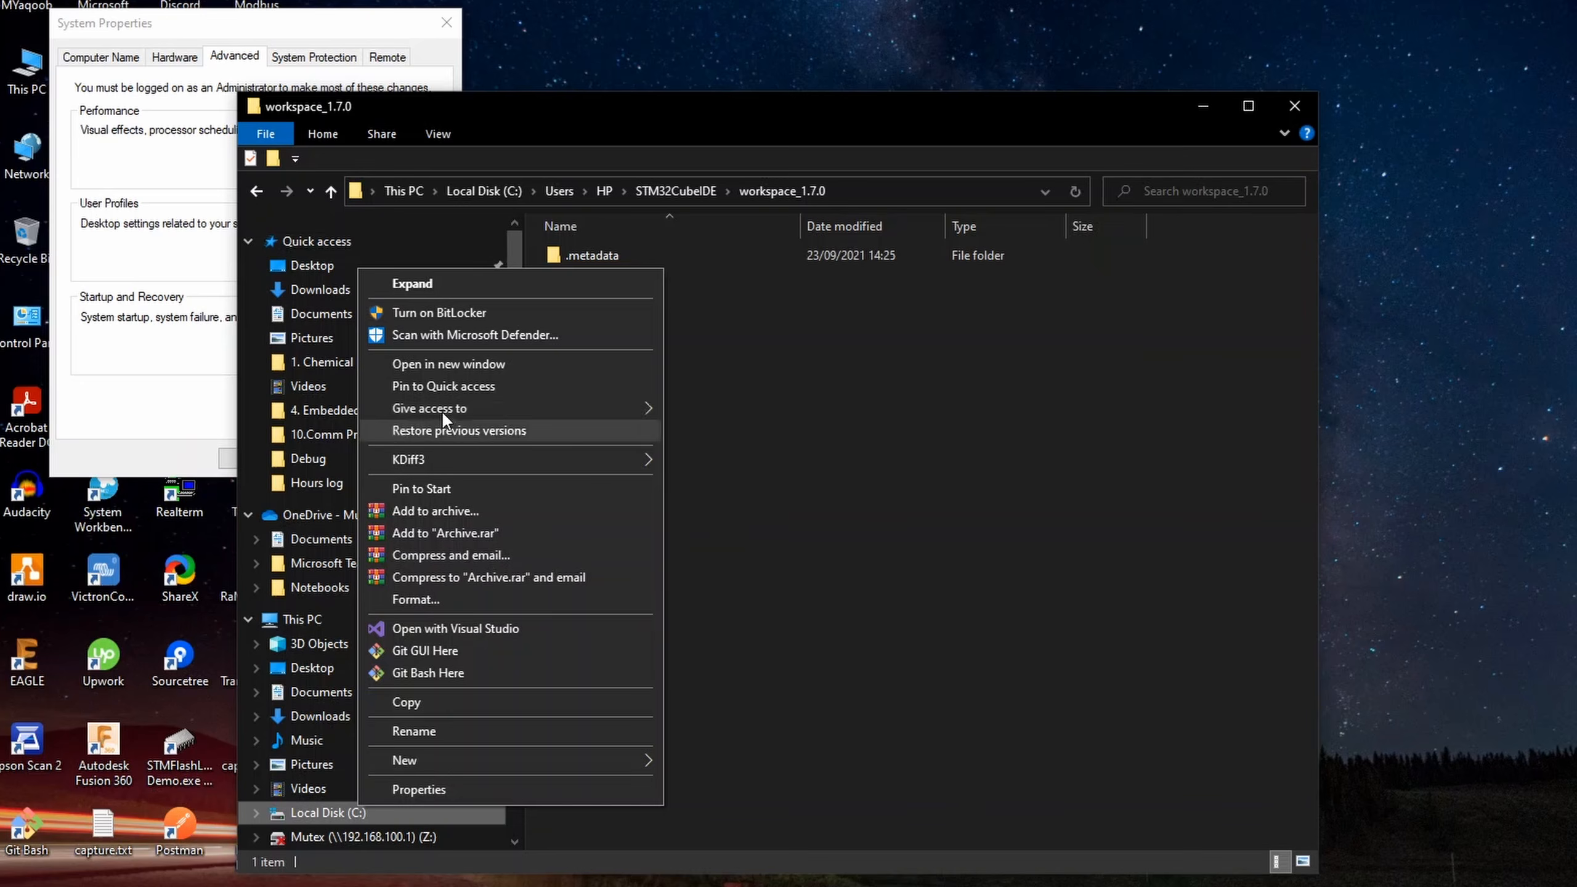
{"action": "left_click", "coordinate": [458, 368]}
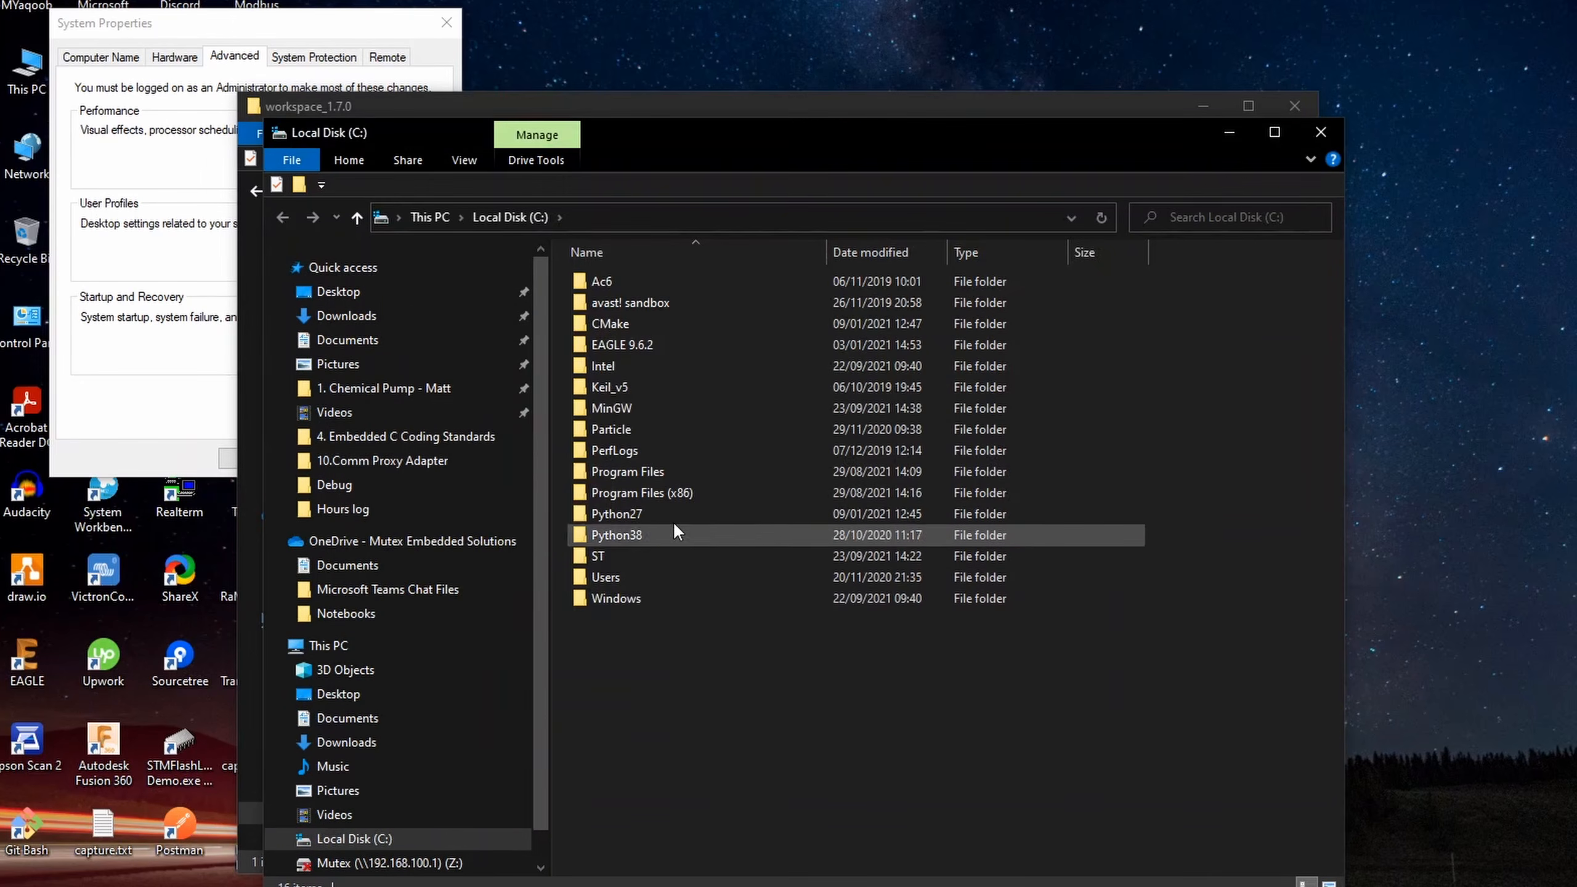
{"action": "mouse_move", "coordinate": [644, 411]}
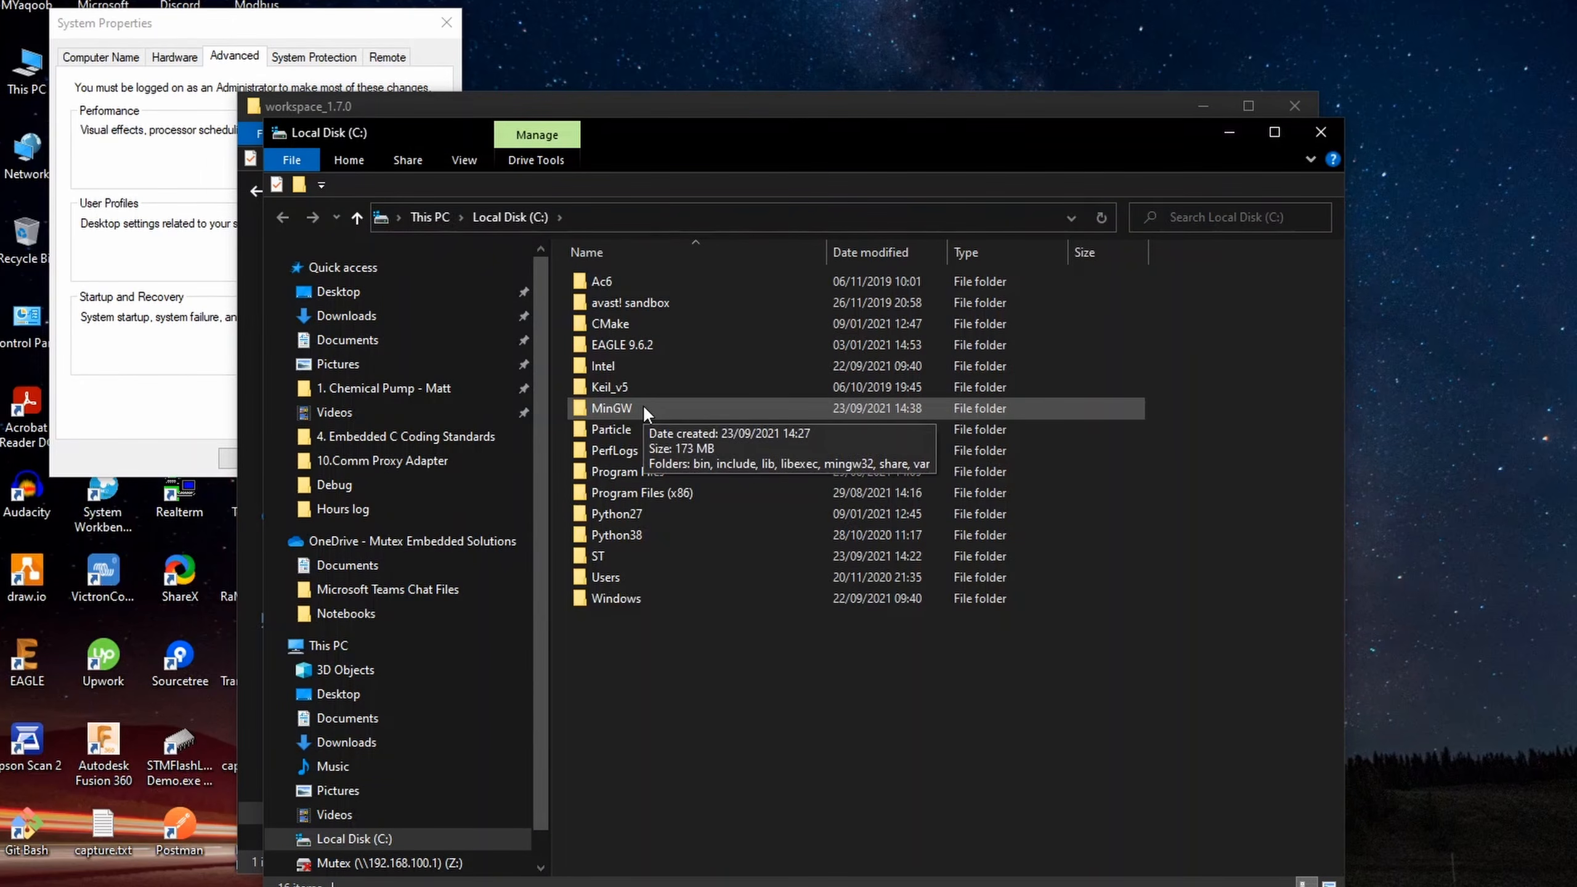
{"action": "left_click", "coordinate": [1229, 132]}
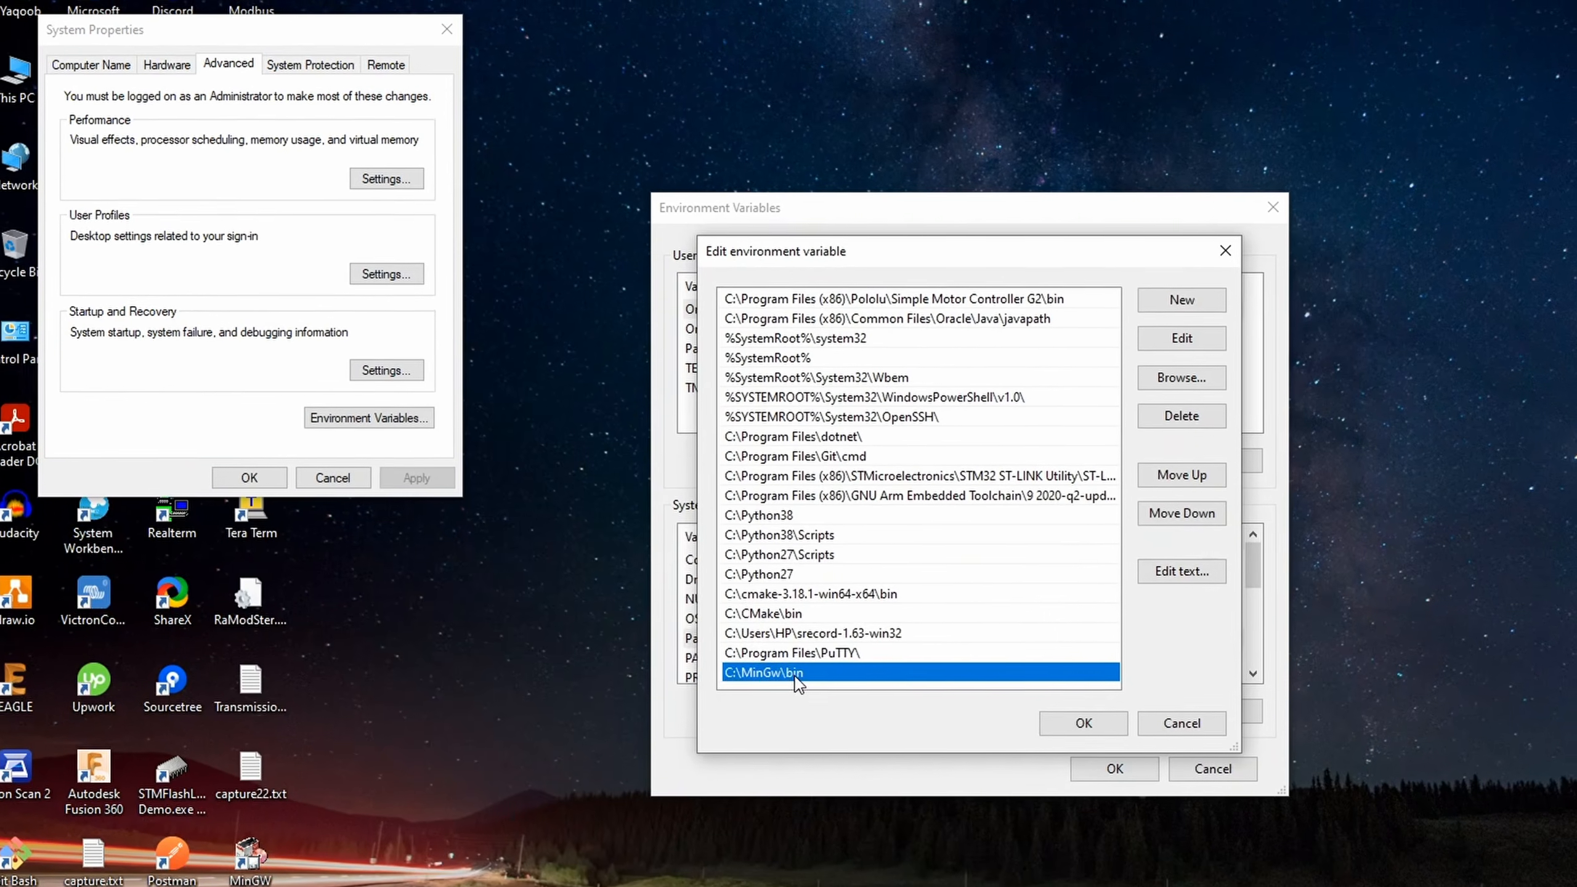
{"action": "left_click", "coordinate": [787, 685]}
{"action": "key", "text": "BackSpace"}
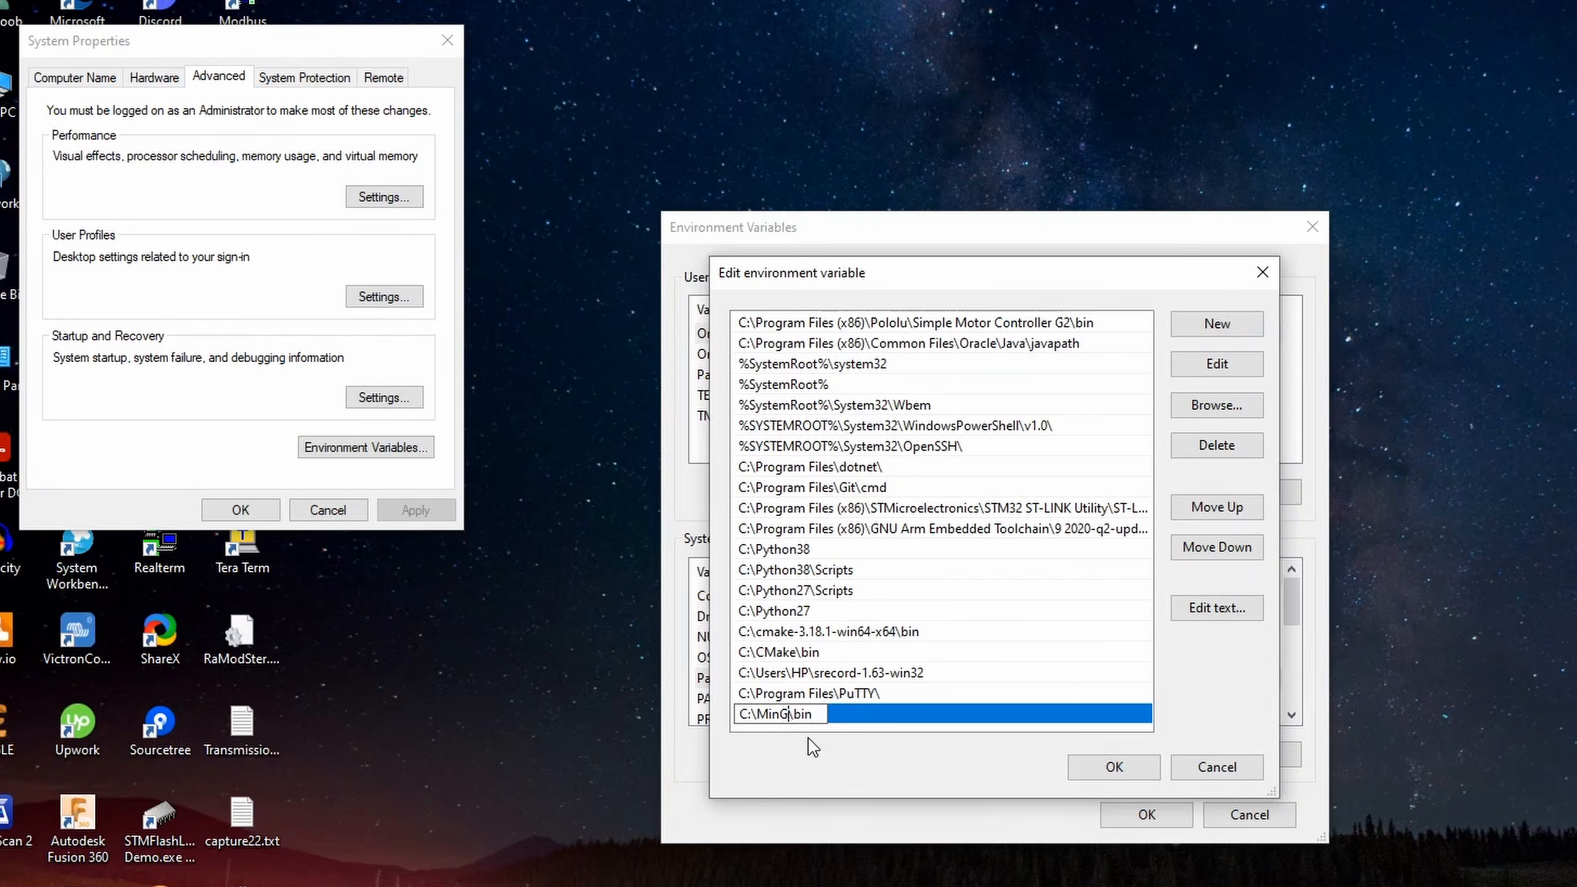
{"action": "type", "text": "W"}
{"action": "left_click", "coordinate": [835, 715]}
{"action": "left_click", "coordinate": [1115, 767]}
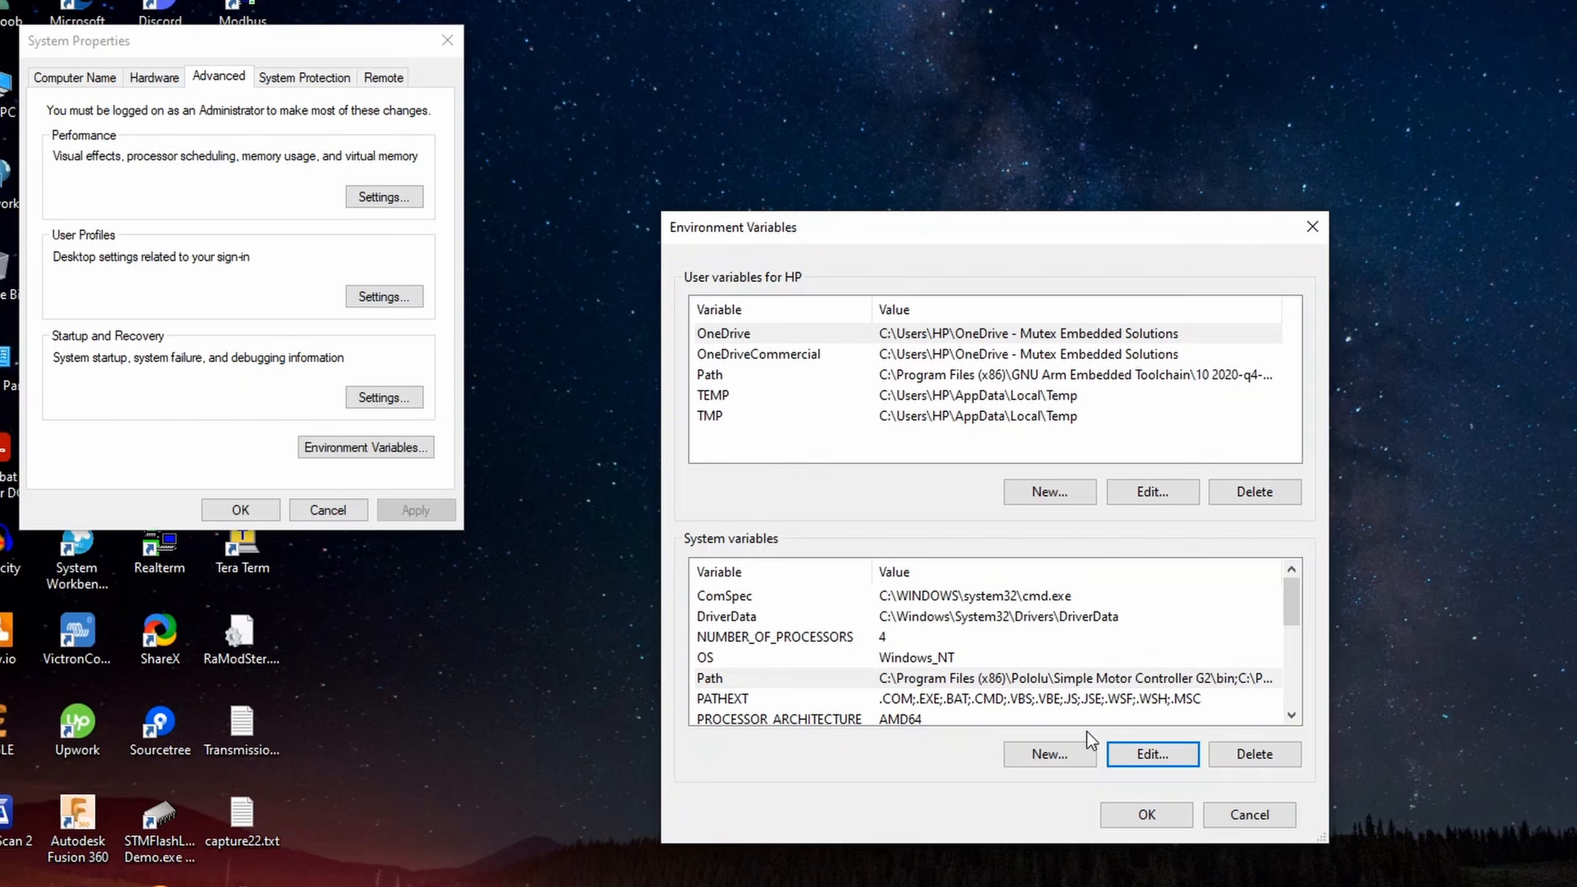
{"action": "left_click", "coordinate": [1142, 816]}
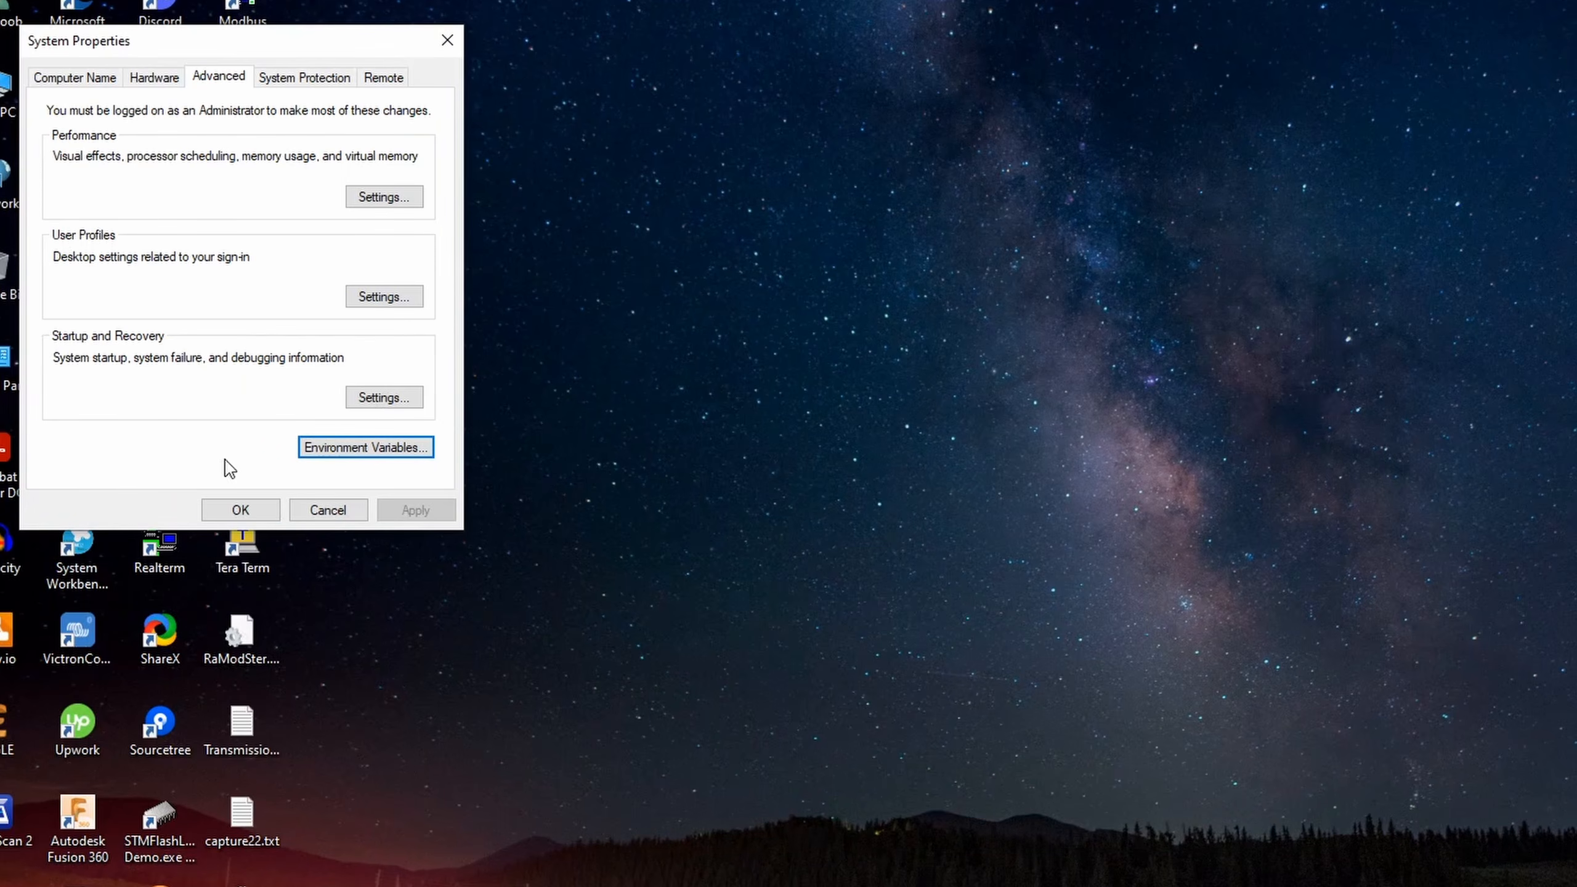
- Accept and close the system properties dialog
{"action": "left_click", "coordinate": [225, 508]}
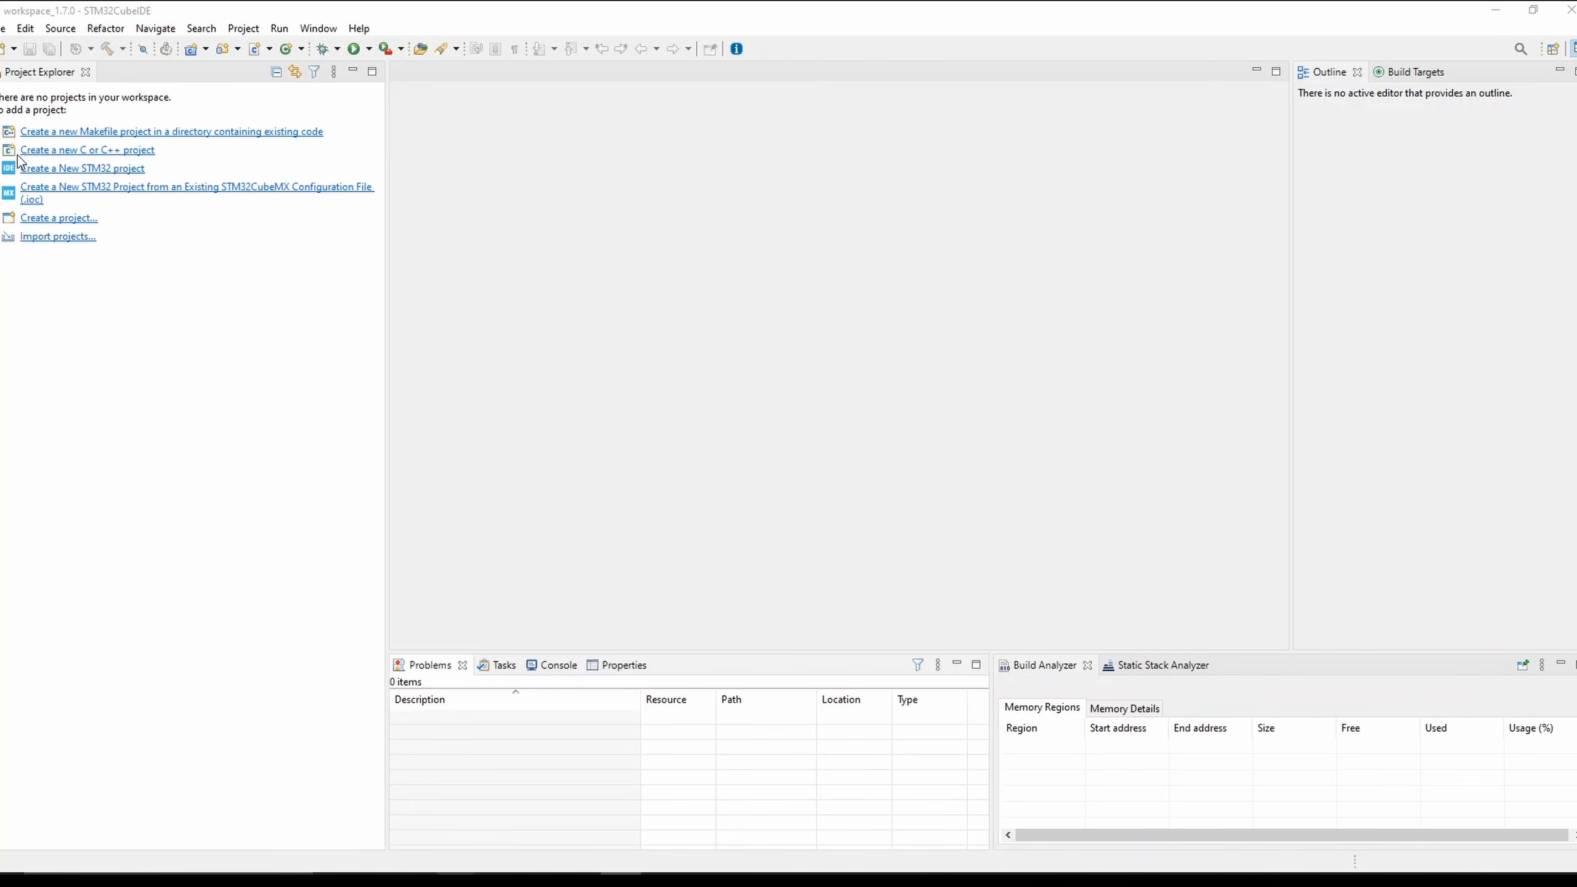
- In STM32CubeIDE, start a new C/C++ project from the C Managed Build template and name it c_styles
{"action": "left_click", "coordinate": [4, 29]}
{"action": "mouse_move", "coordinate": [17, 50]}
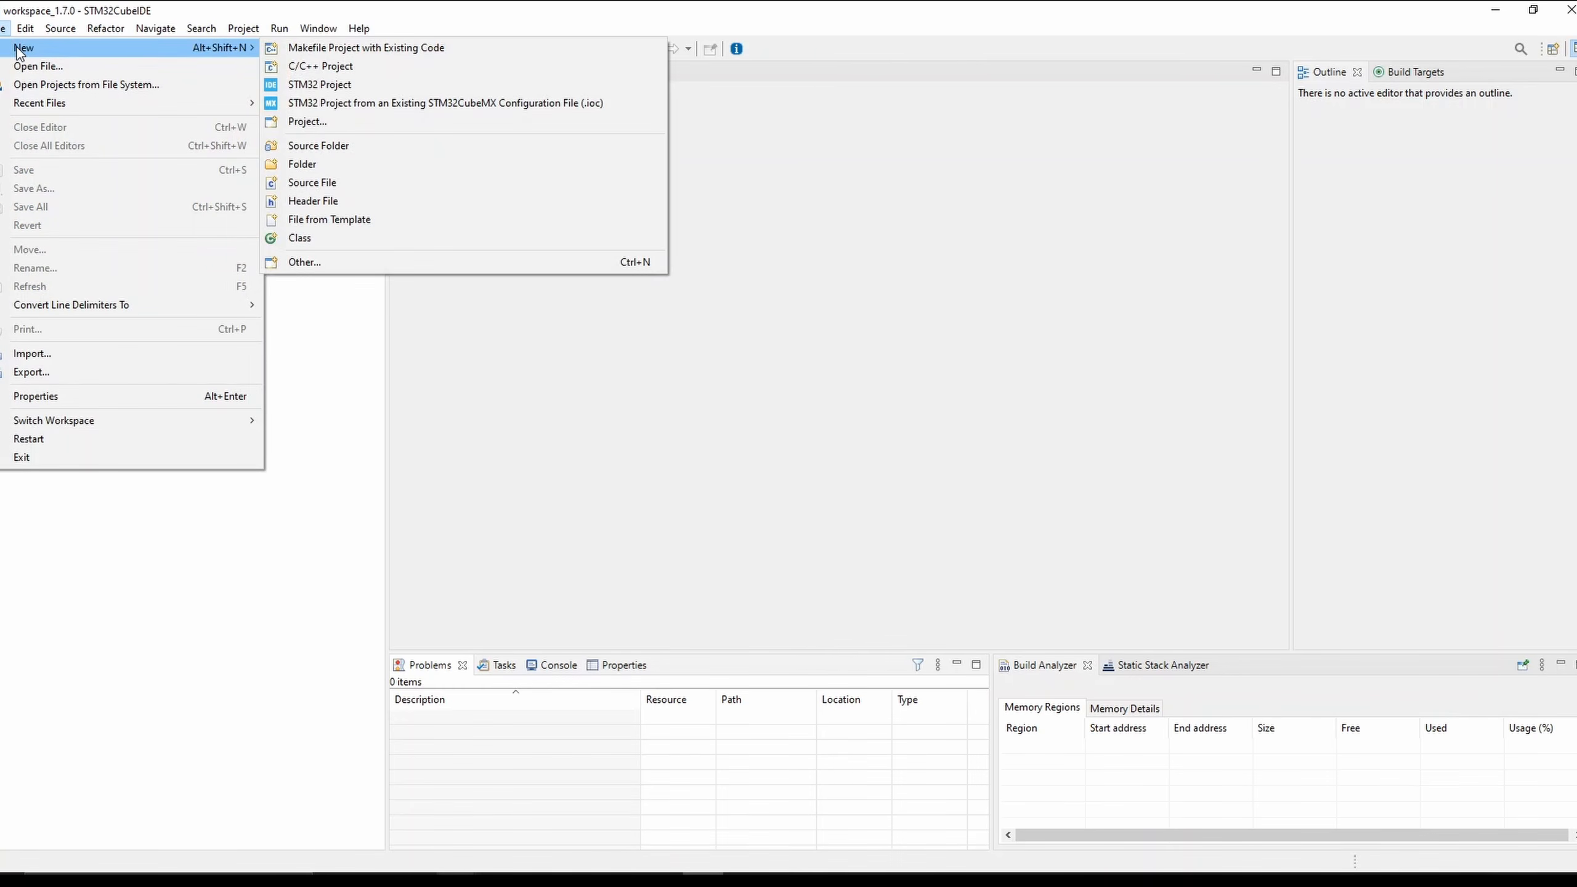
{"action": "left_click", "coordinate": [395, 66]}
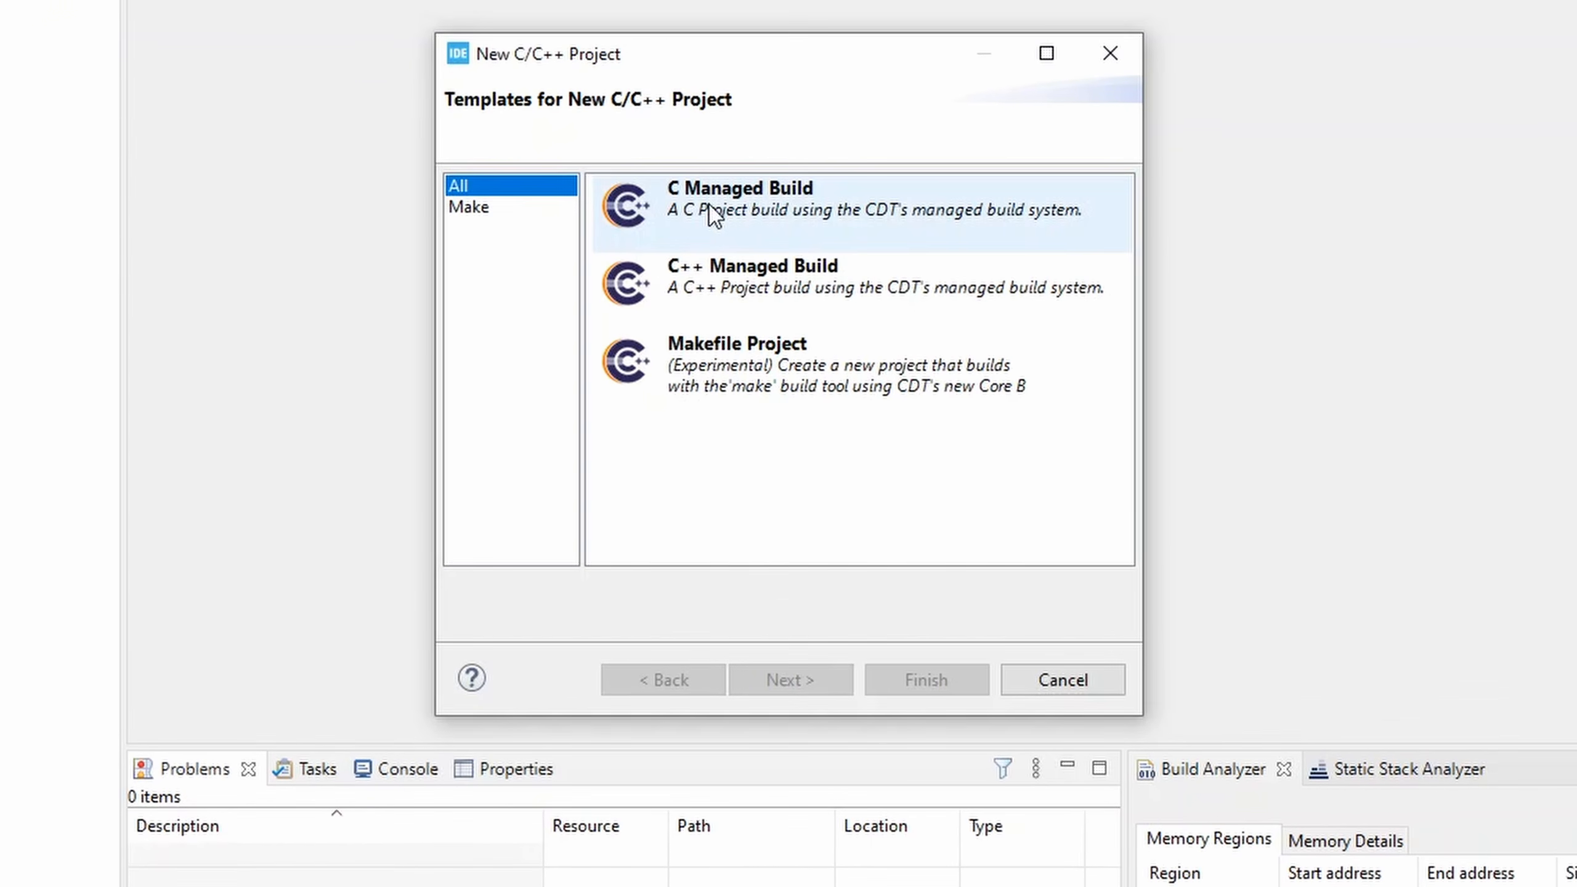
{"action": "left_click", "coordinate": [714, 214]}
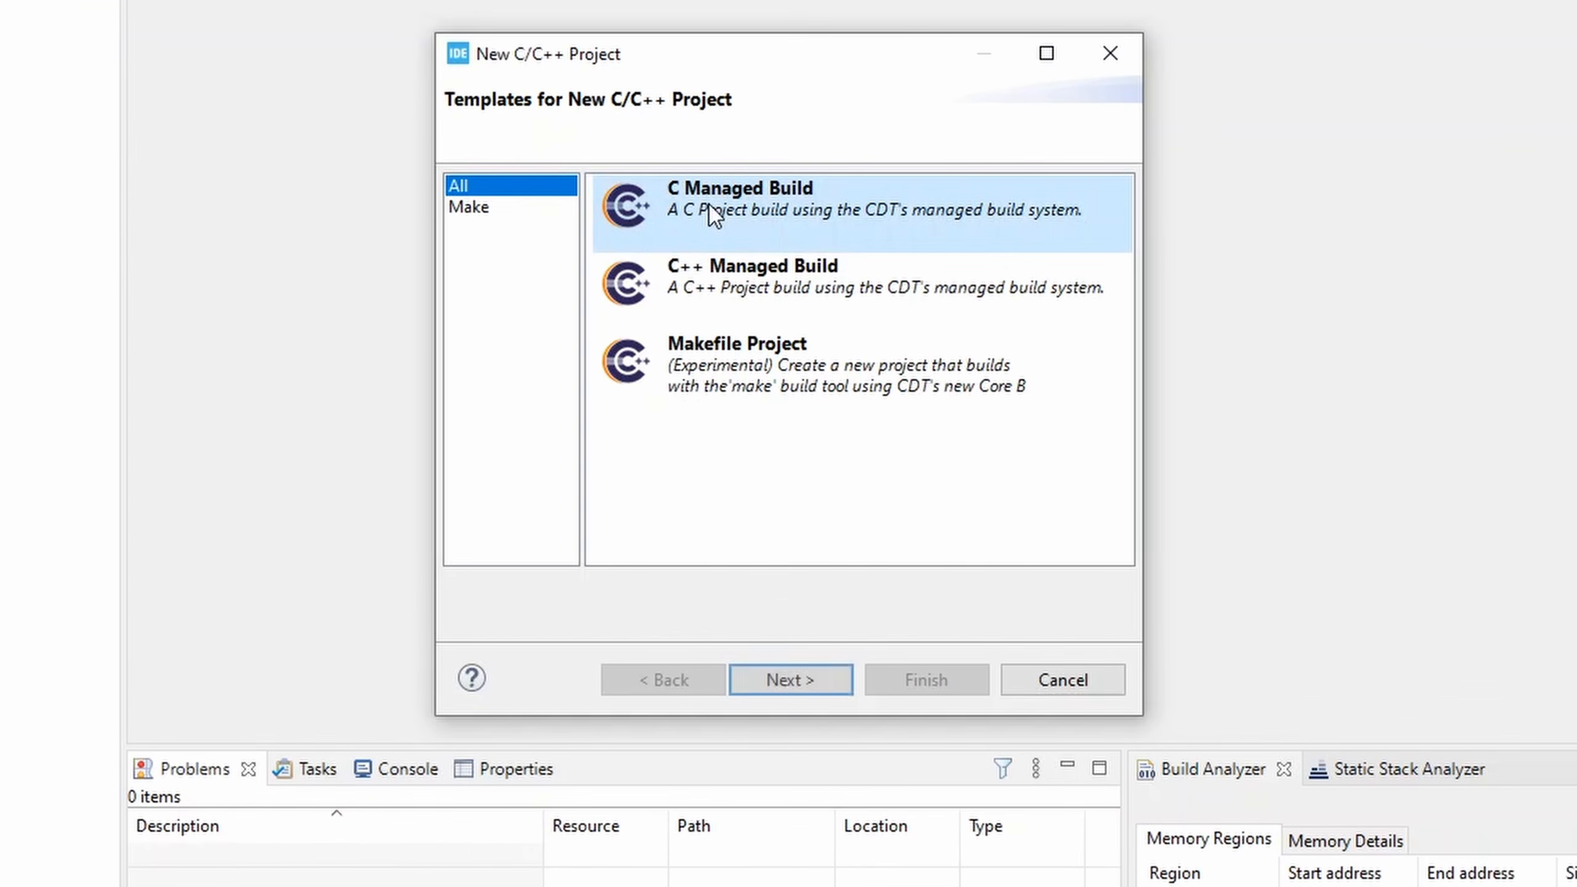
{"action": "left_click", "coordinate": [764, 677]}
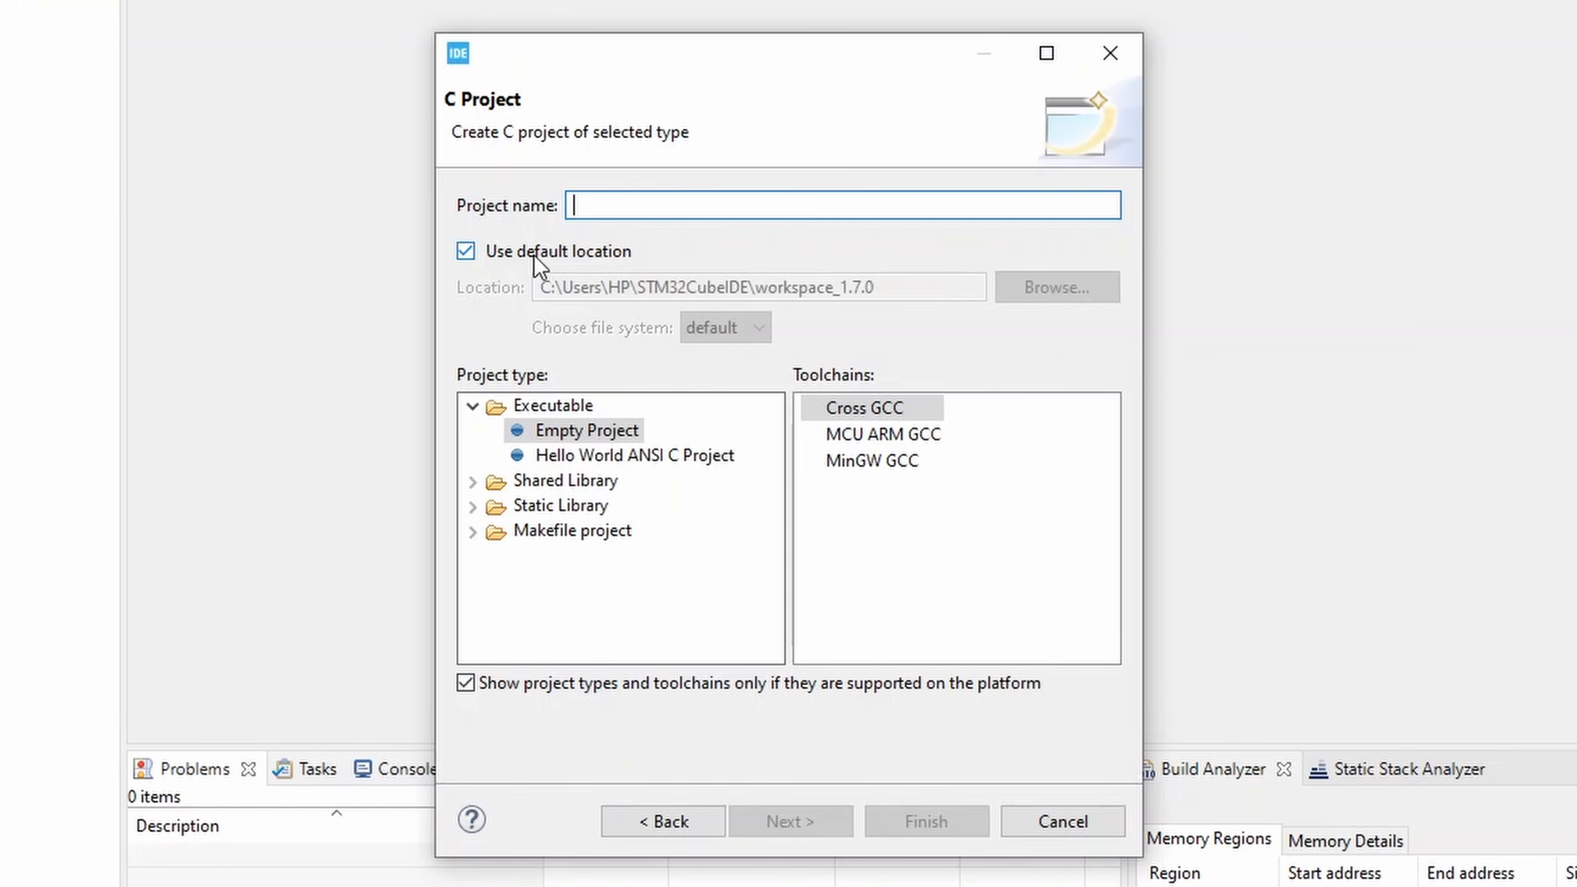
{"action": "type", "text": "c_styles"}
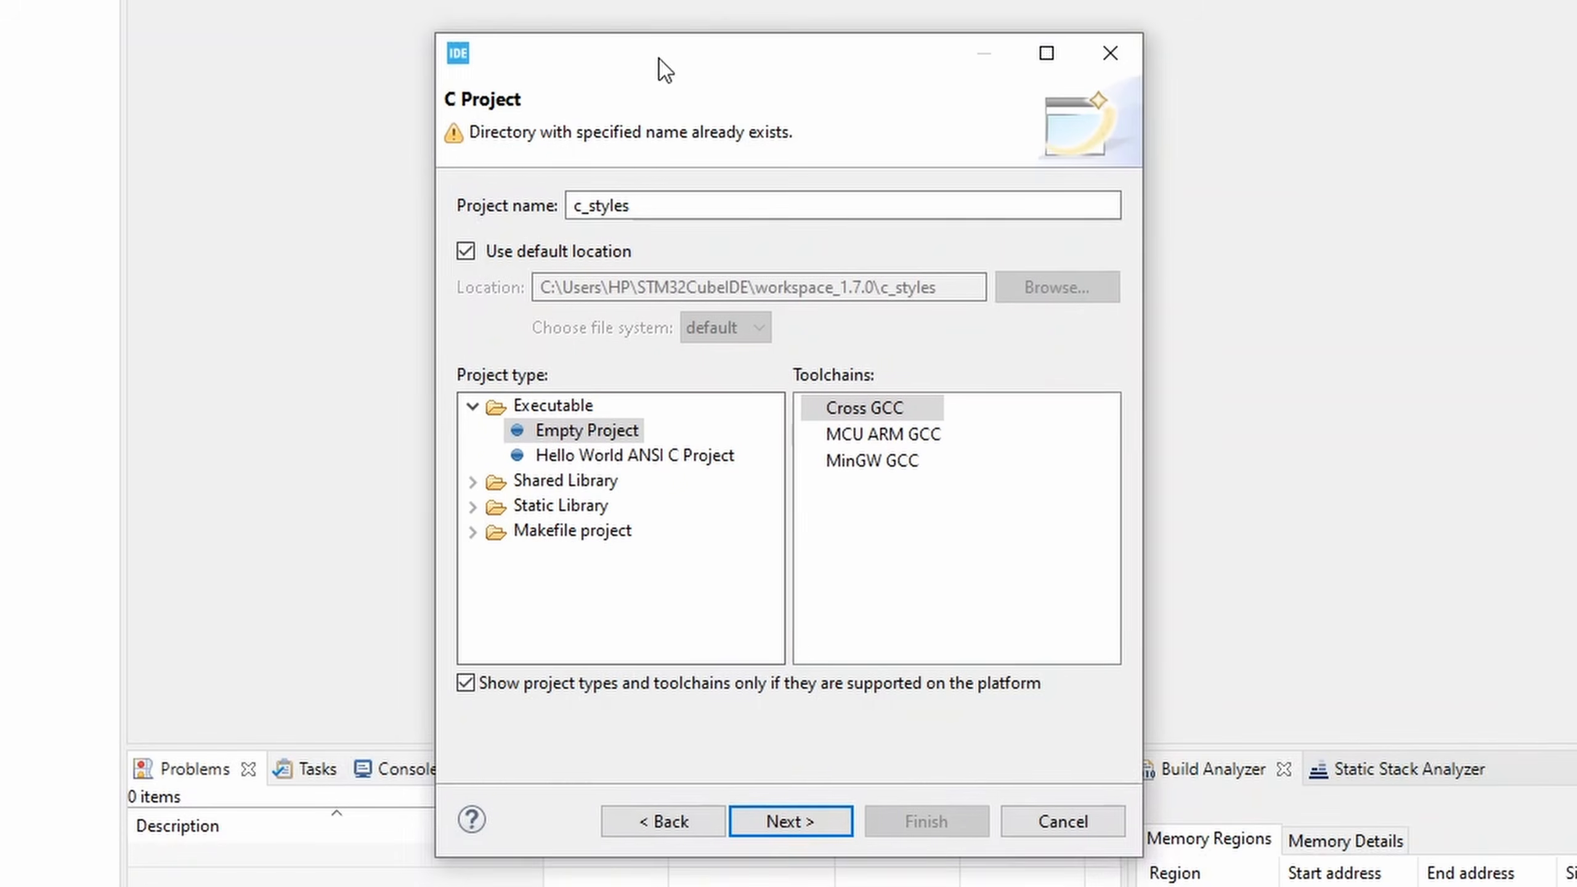
{"action": "left_click_drag", "start_coordinate": [665, 69], "coordinate": [659, 42]}
{"action": "left_click", "coordinate": [500, 226]}
{"action": "left_click", "coordinate": [501, 227]}
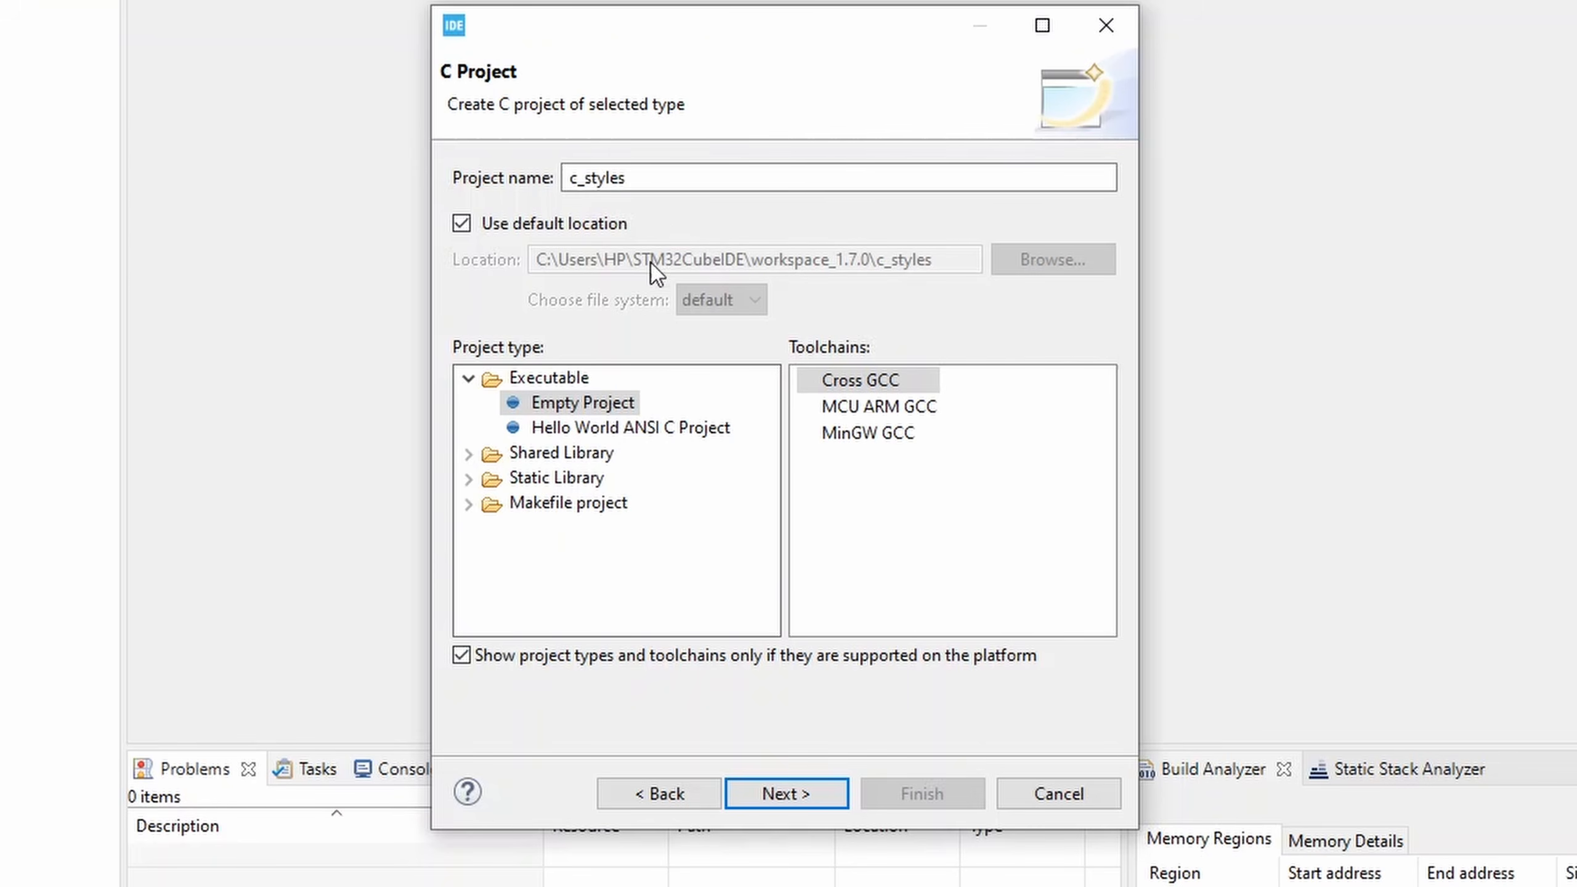
{"action": "left_click", "coordinate": [562, 225]}
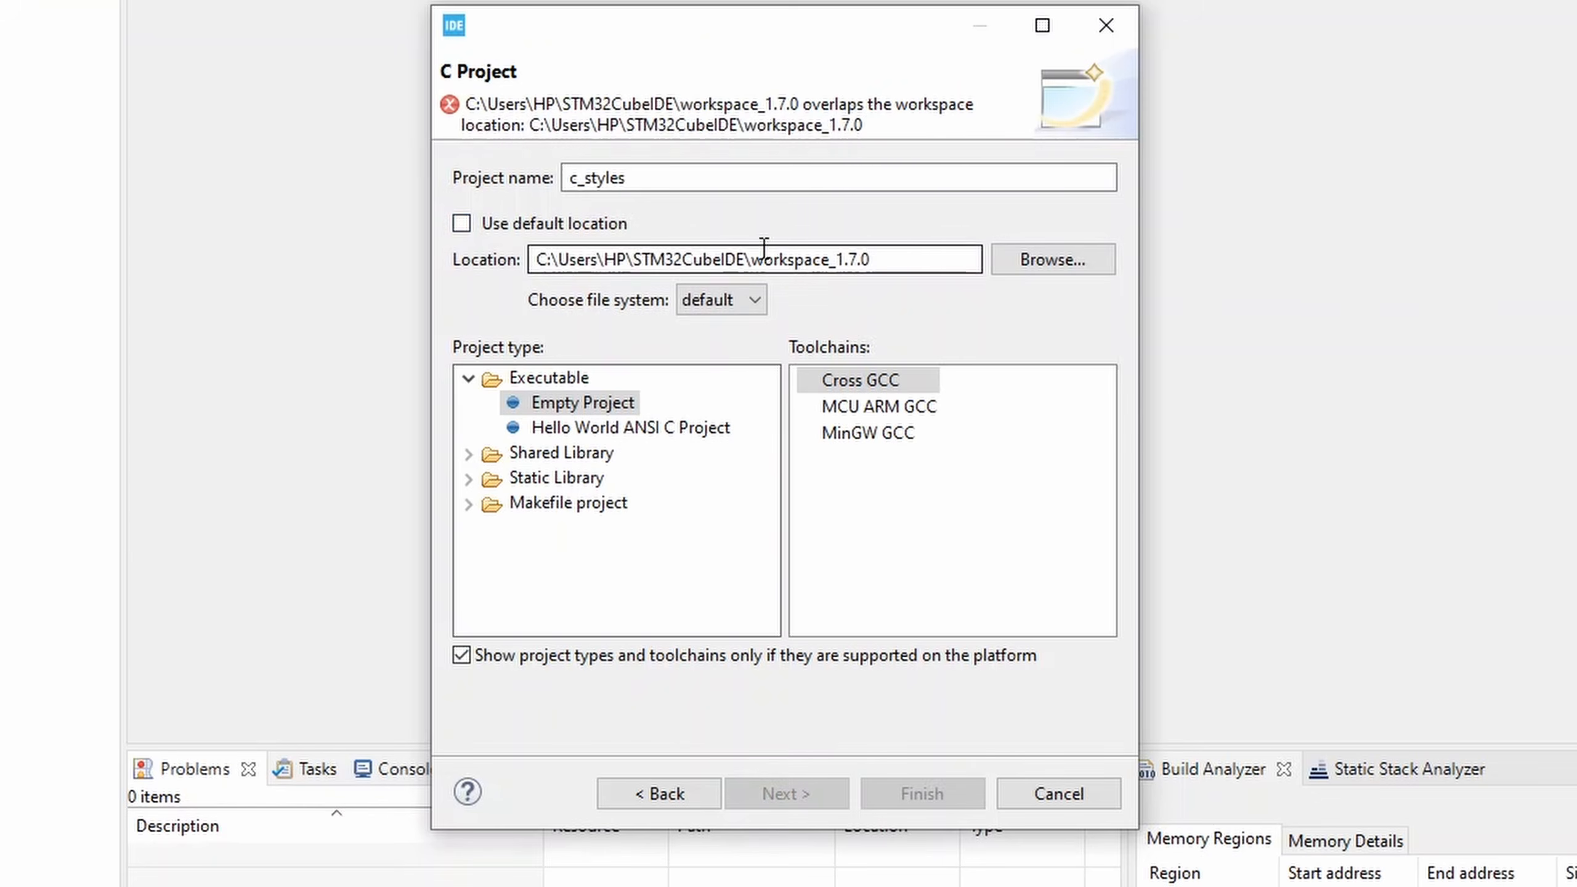
{"action": "left_click", "coordinate": [519, 226]}
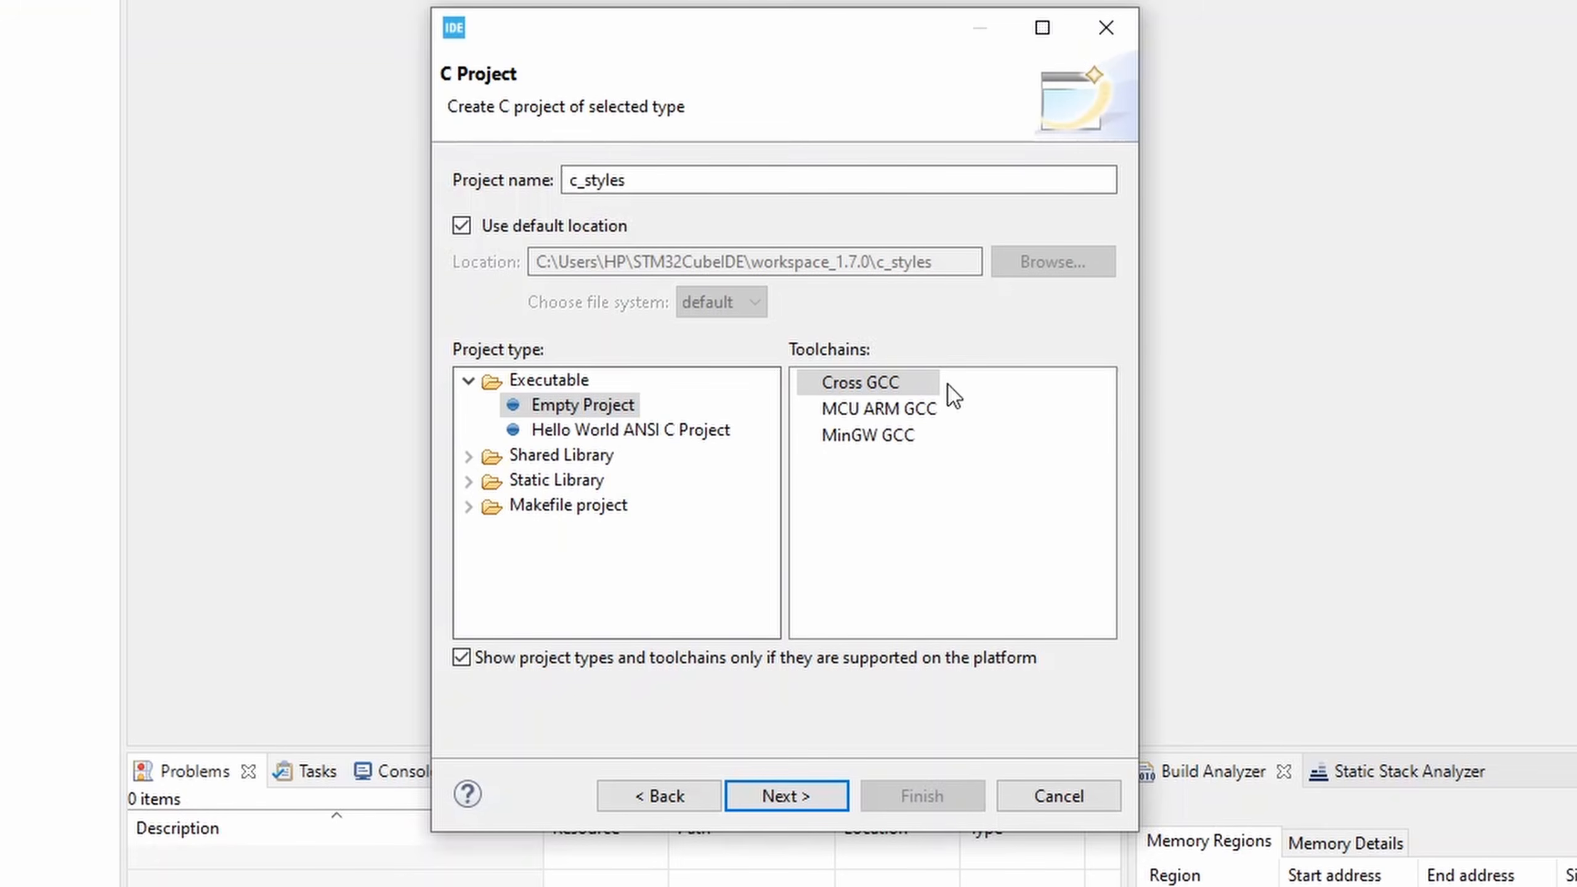
- Choose an executable Empty Project as the project type and MinGW GCC as its toolchain
{"action": "left_click", "coordinate": [607, 409]}
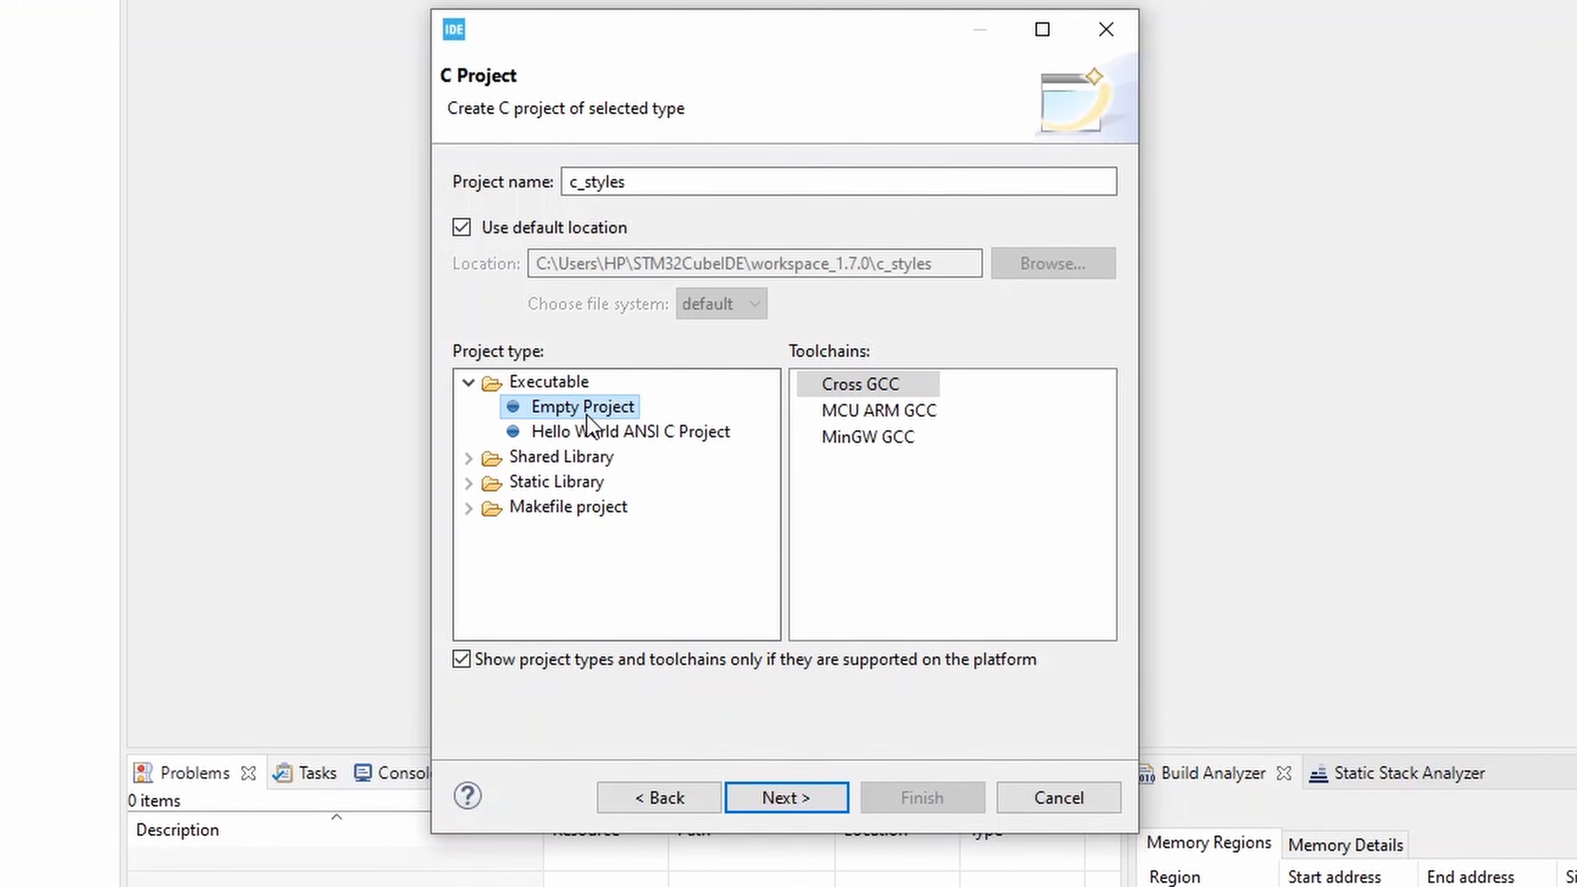
{"action": "left_click", "coordinate": [832, 425]}
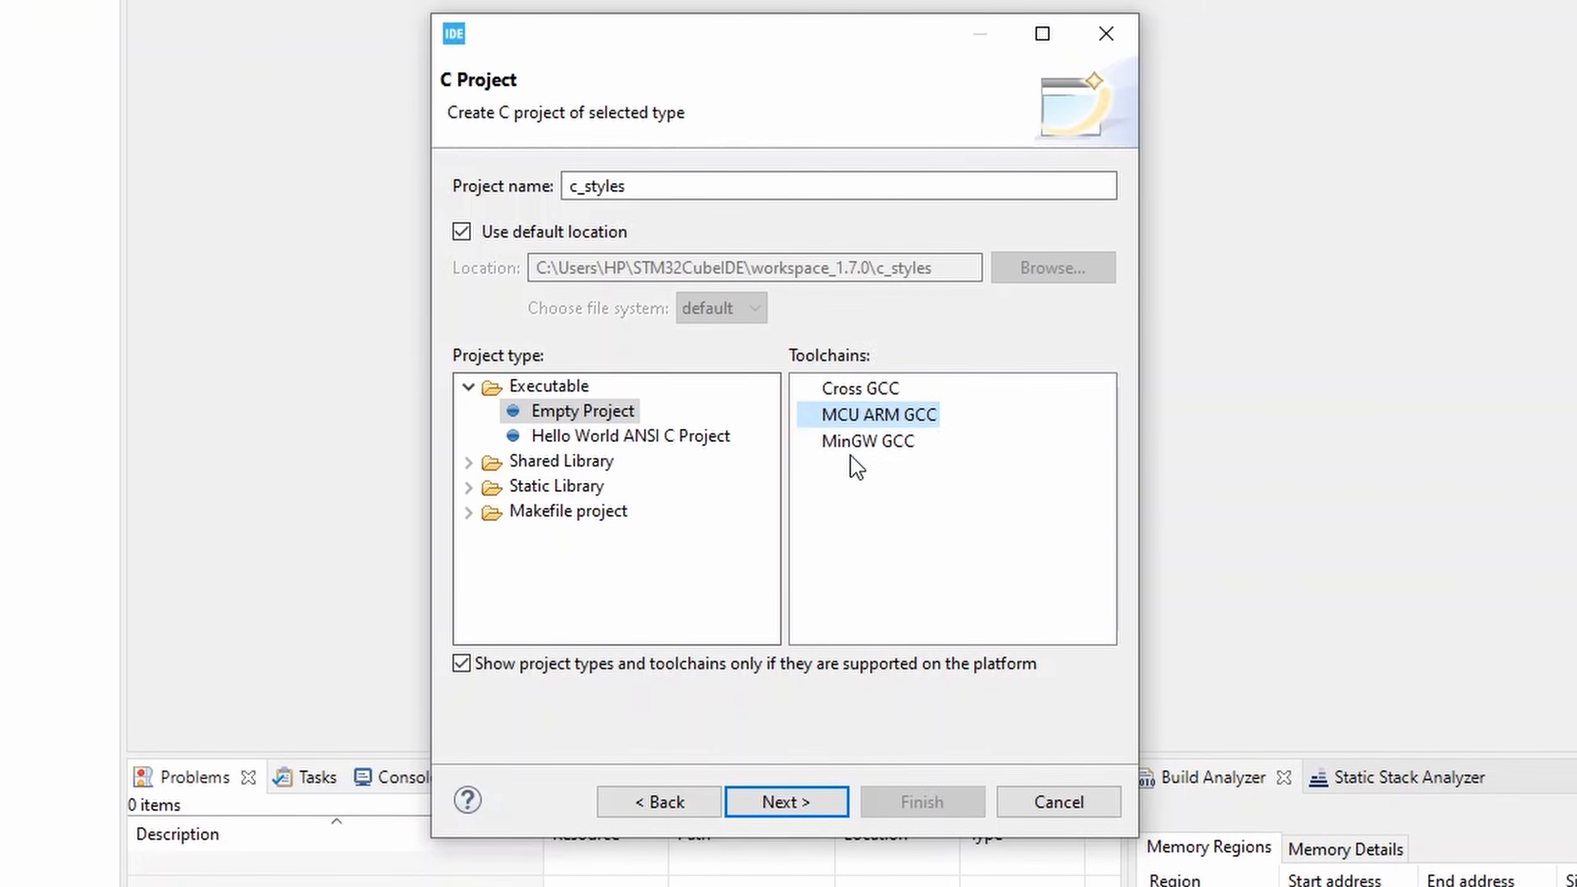
{"action": "left_click", "coordinate": [846, 438]}
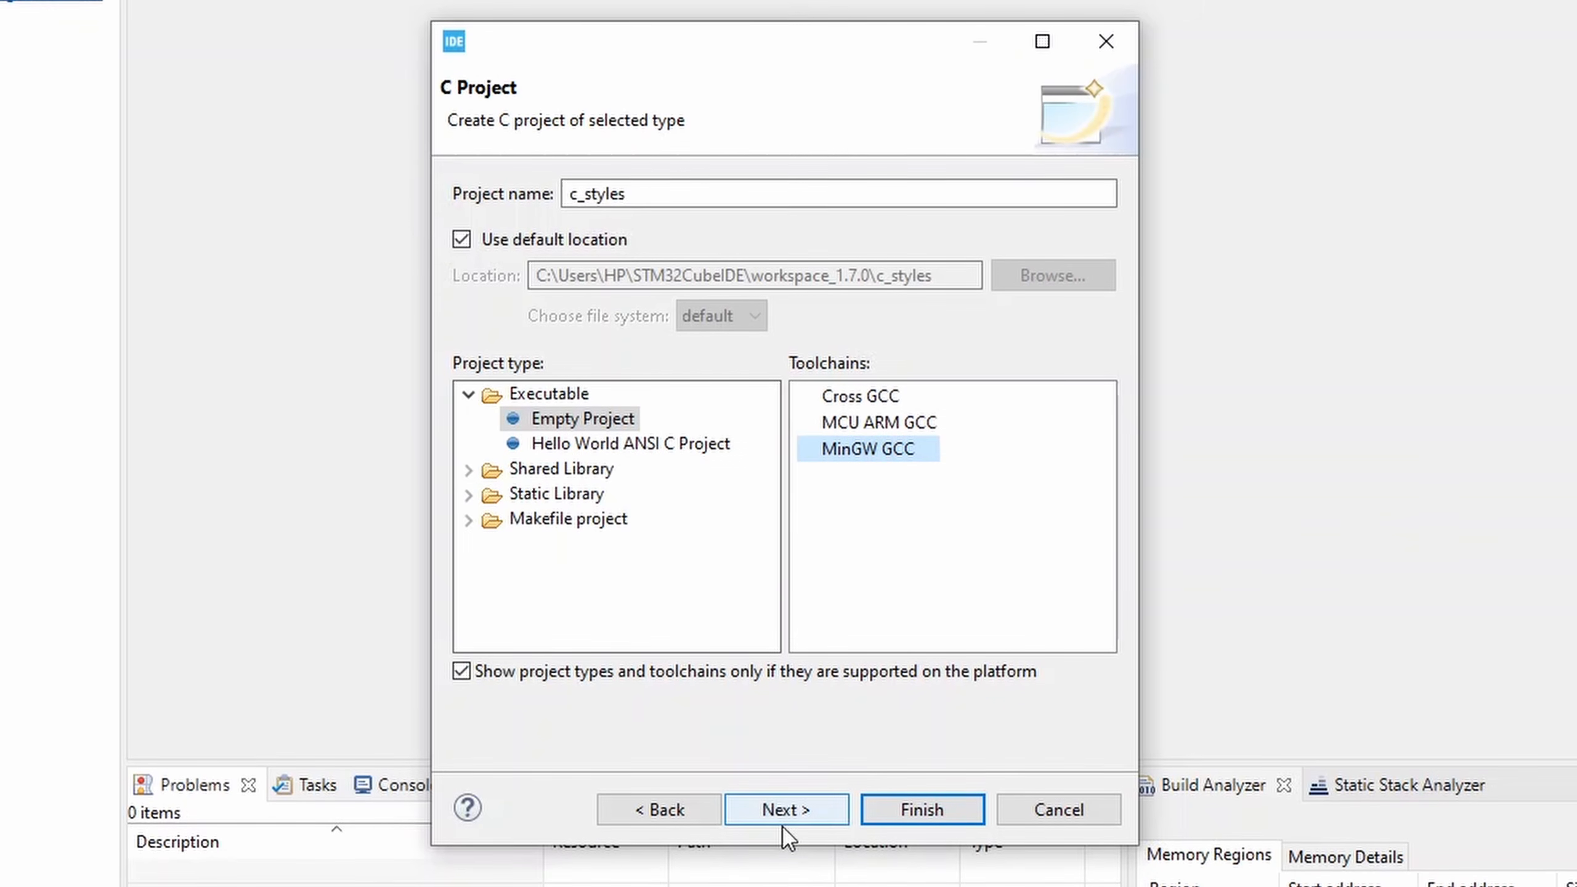
- Exclude the Release configuration, keeping only Debug, and finish creating the c_styles project
{"action": "left_click", "coordinate": [773, 809]}
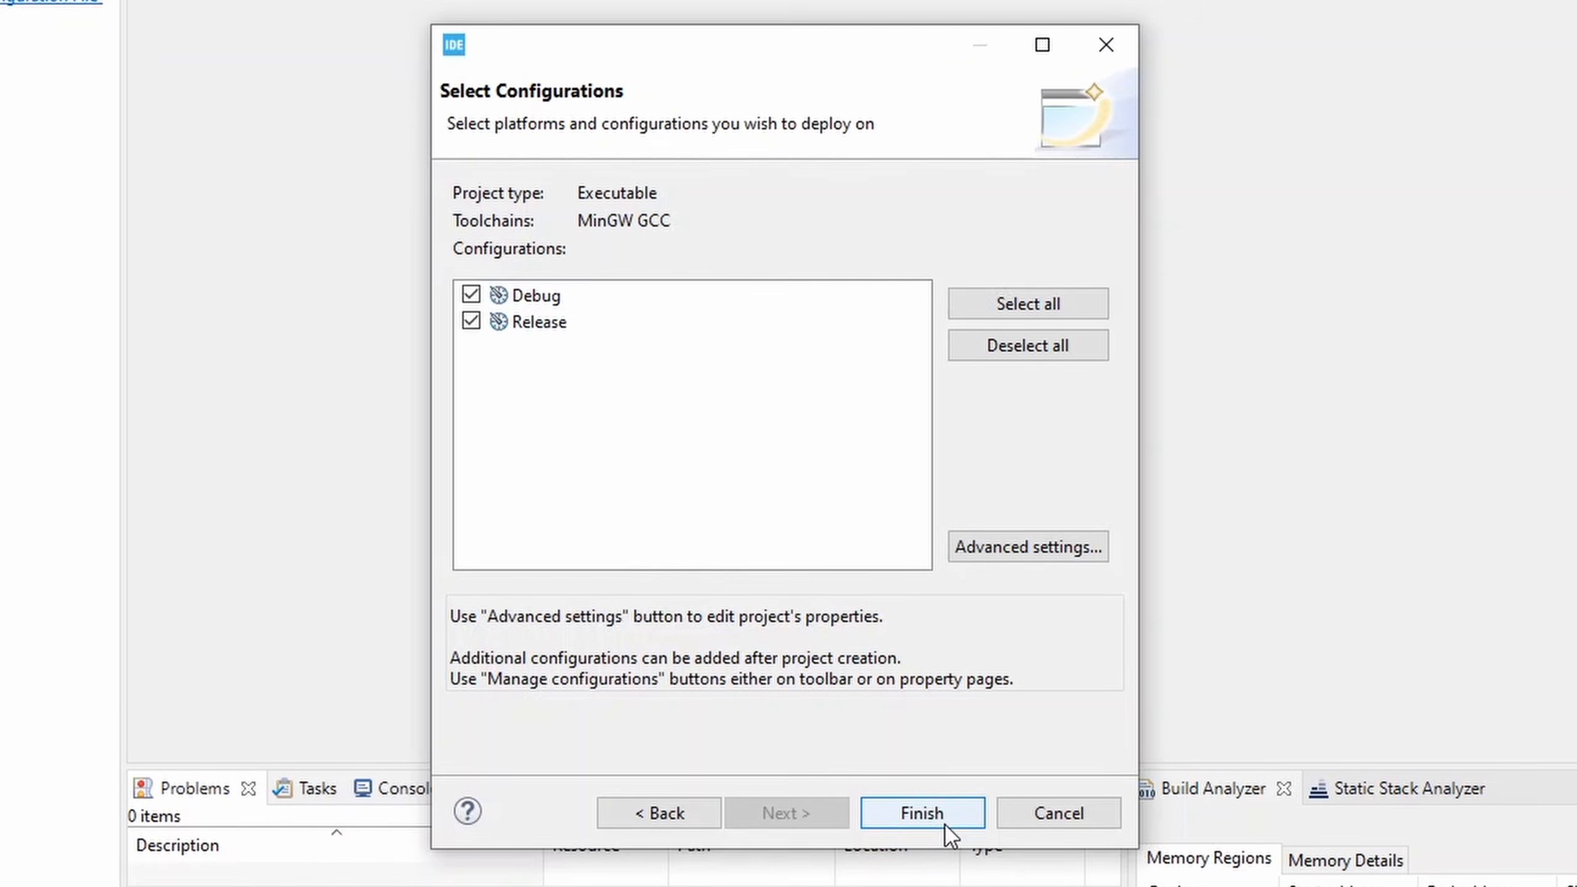
{"action": "left_click", "coordinate": [470, 324]}
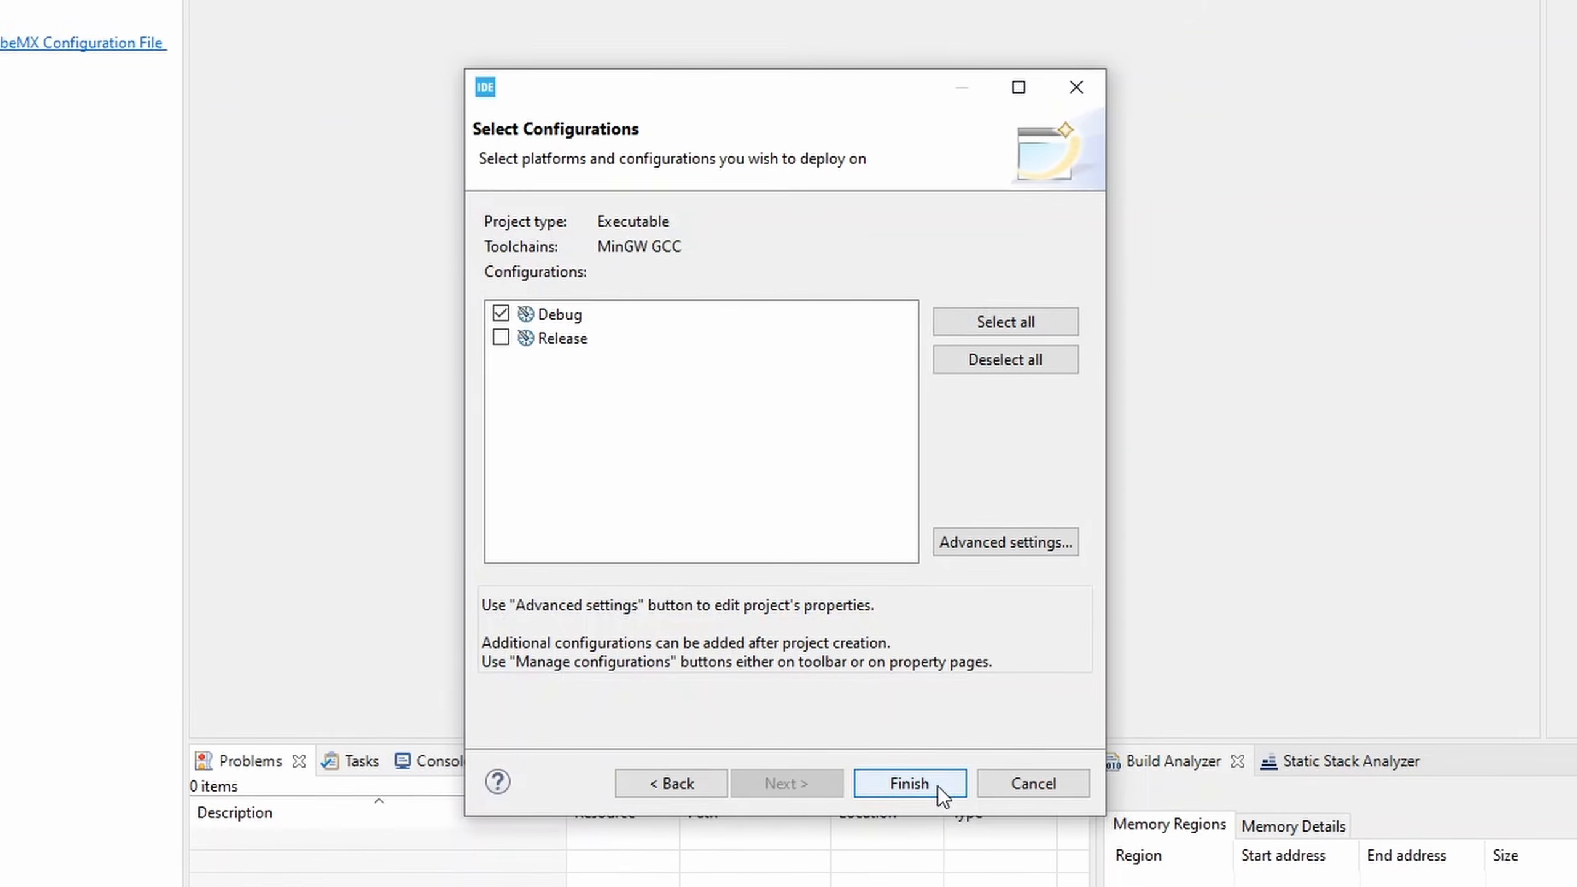
{"action": "left_click", "coordinate": [938, 786]}
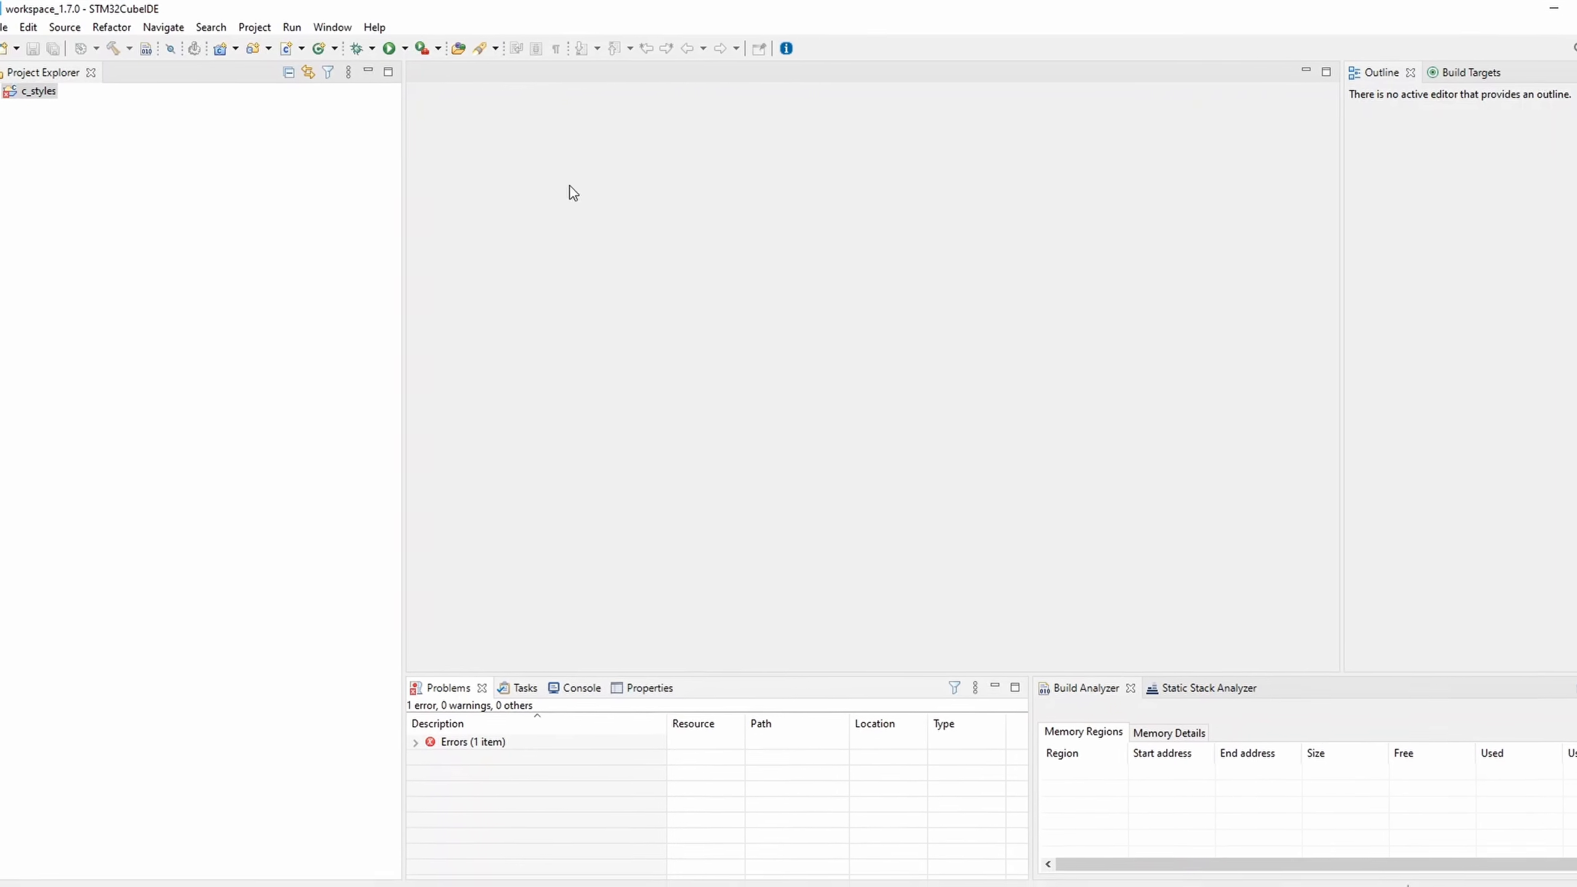
- Add a new source file named main.c to the c_styles project with the default C source template
{"action": "left_click", "coordinate": [1, 95]}
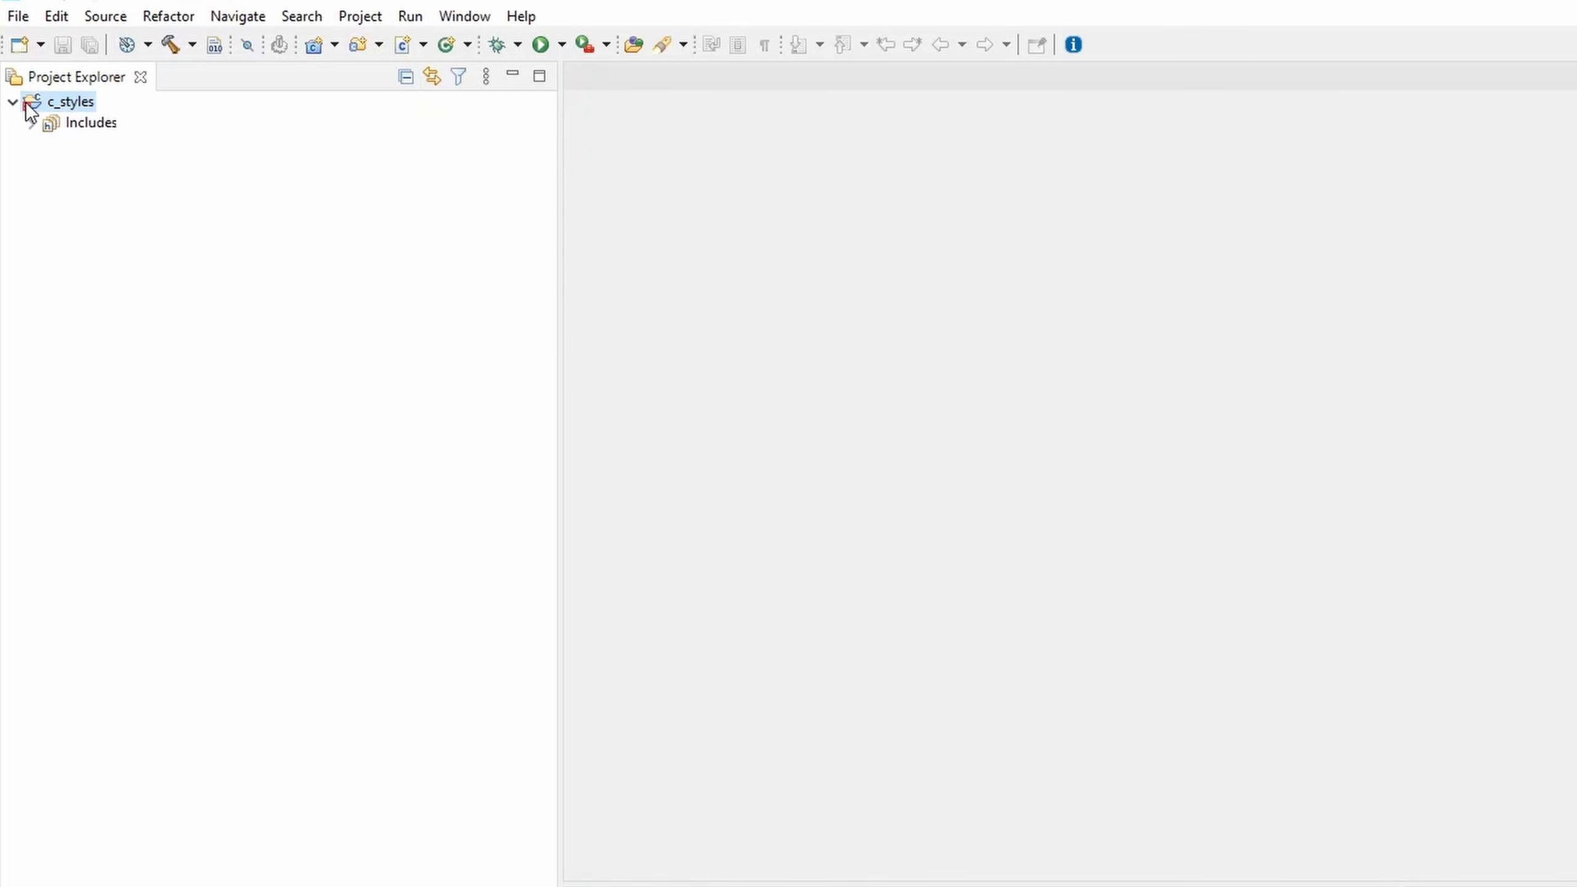
{"action": "right_click", "coordinate": [25, 102]}
{"action": "mouse_move", "coordinate": [41, 111]}
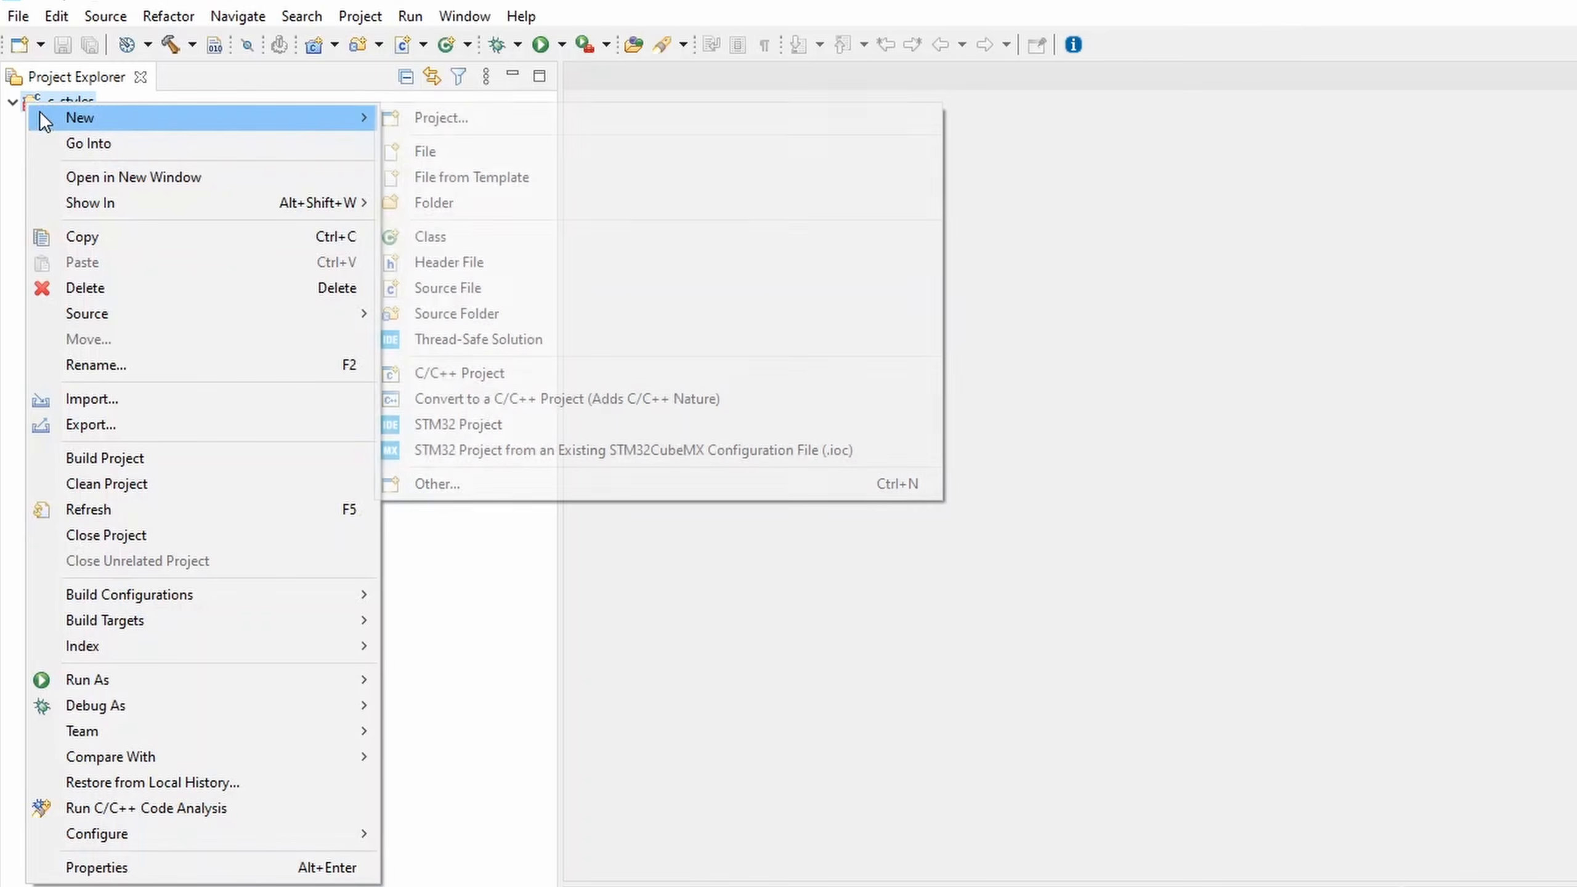
{"action": "left_click", "coordinate": [529, 291]}
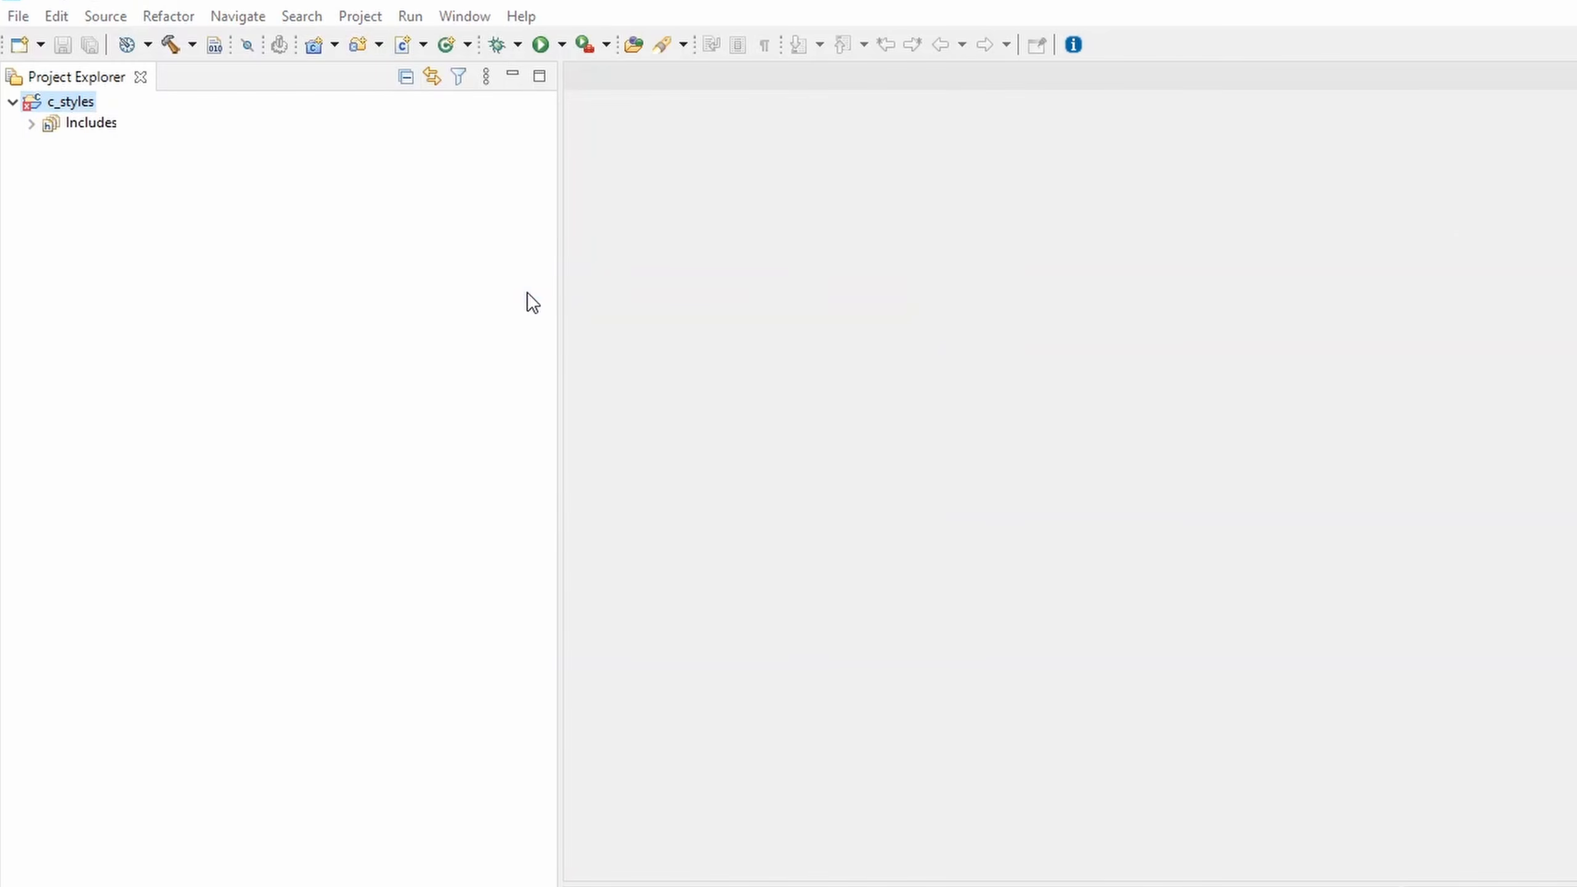
{"action": "type", "text": "main"}
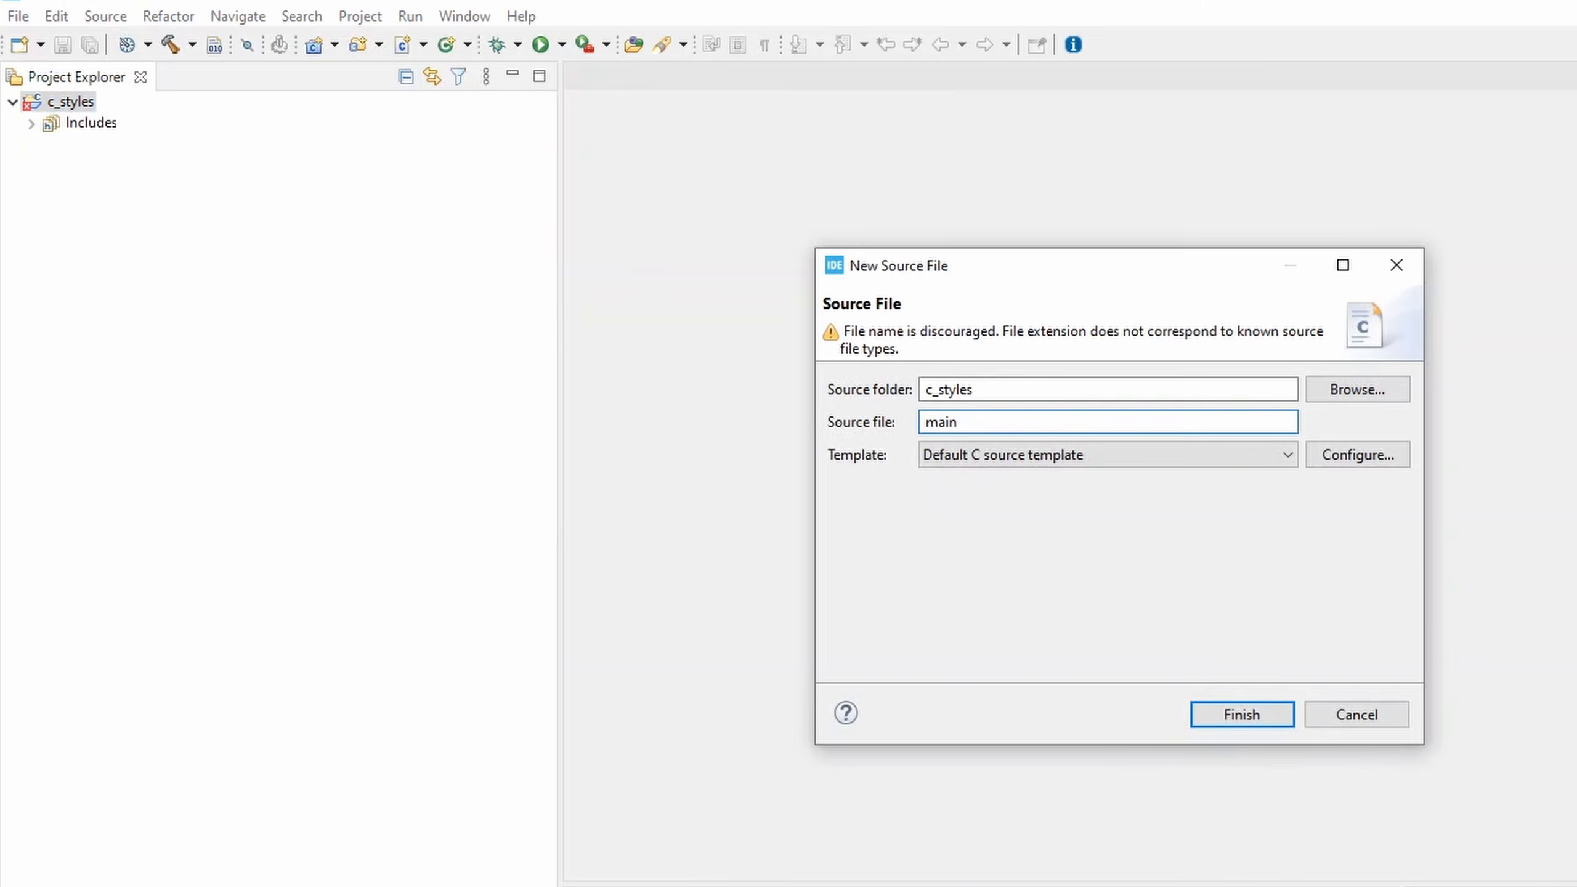
{"action": "type", "text": ".c"}
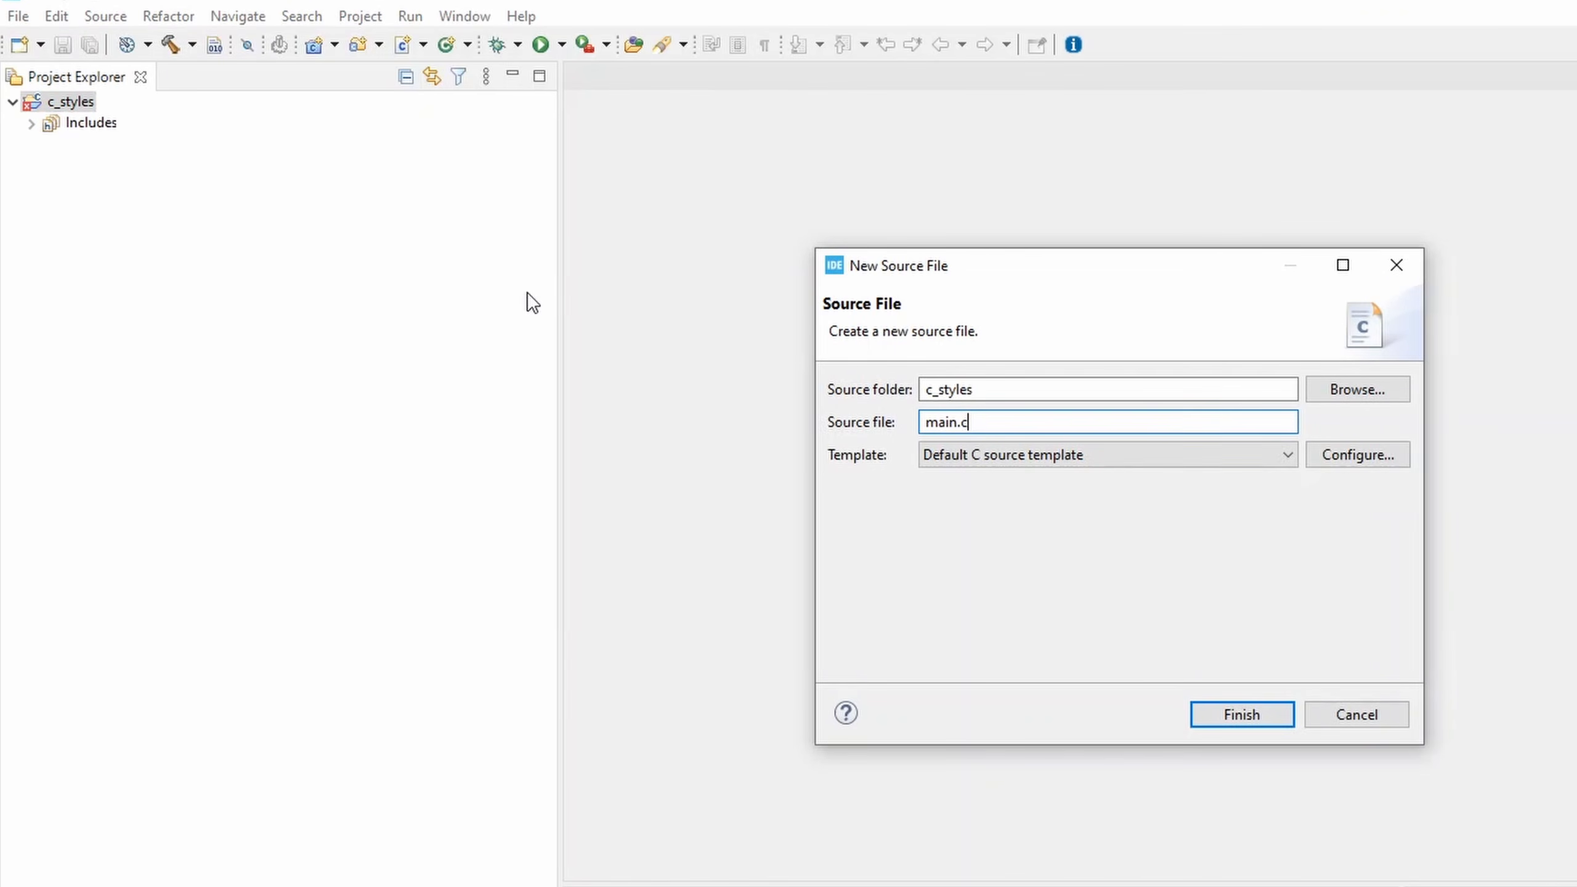
{"action": "key", "text": "Return"}
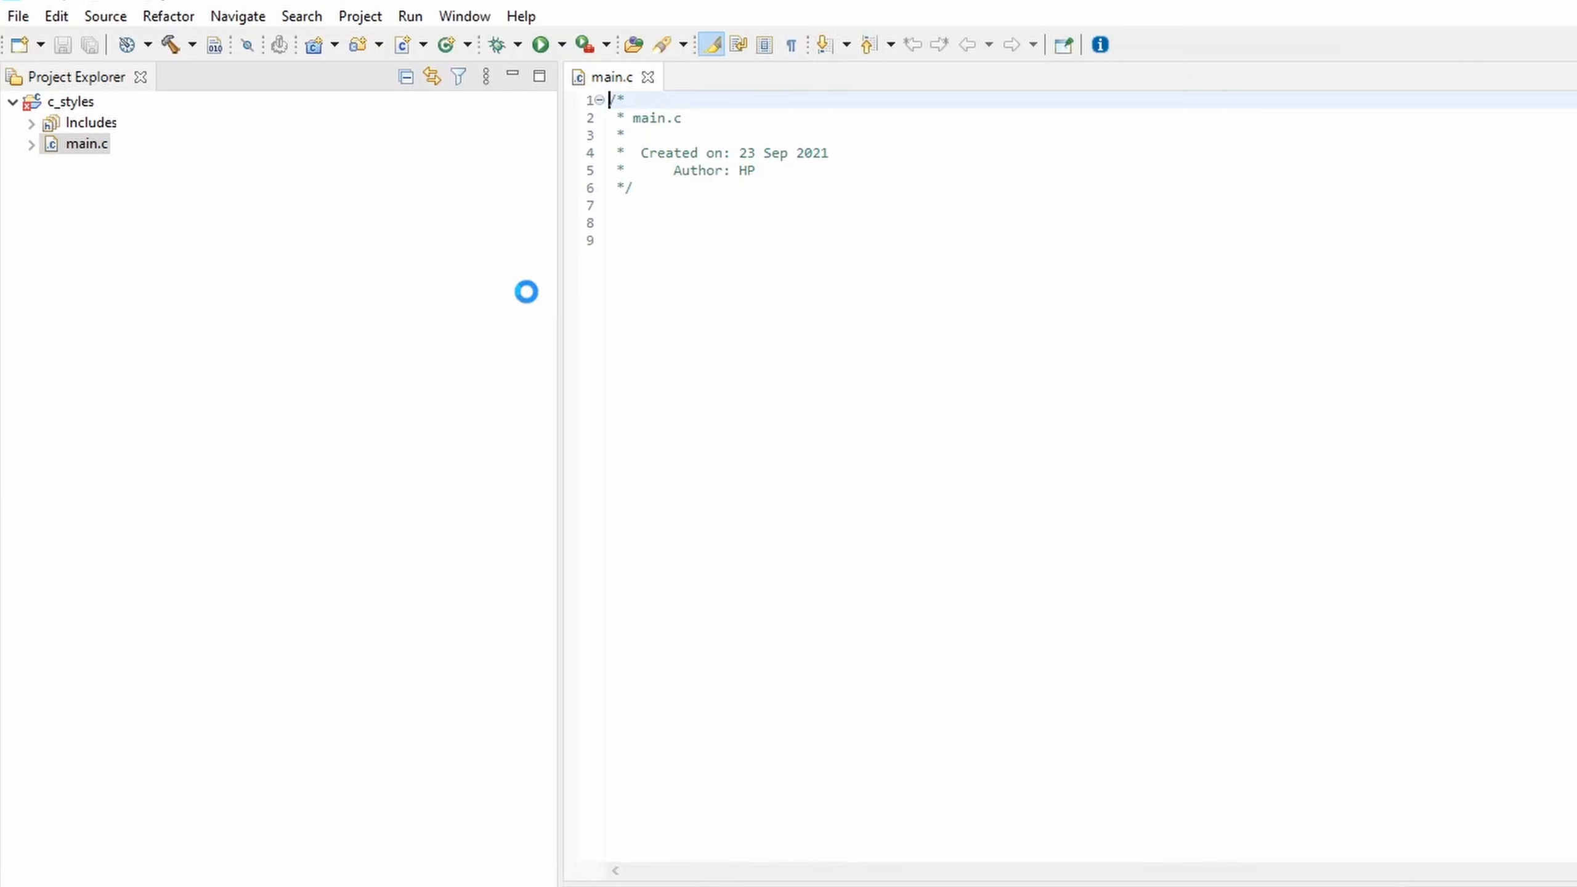
- Add the line #include <stdio.h> below the header comment in main.c
{"action": "left_click", "coordinate": [677, 230]}
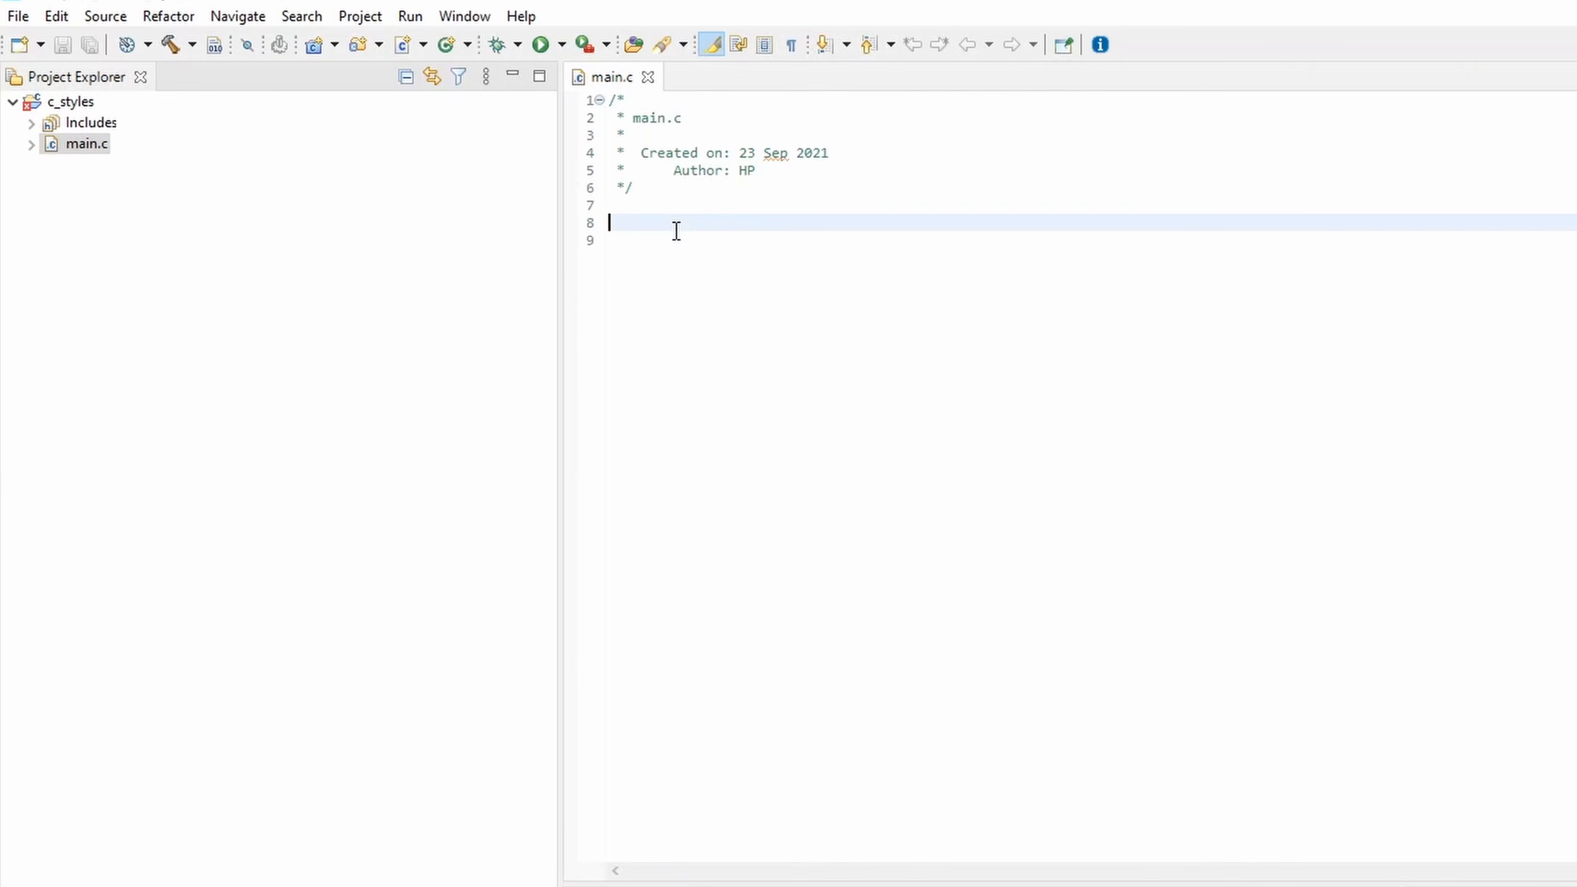
{"action": "type", "text": "#include "}
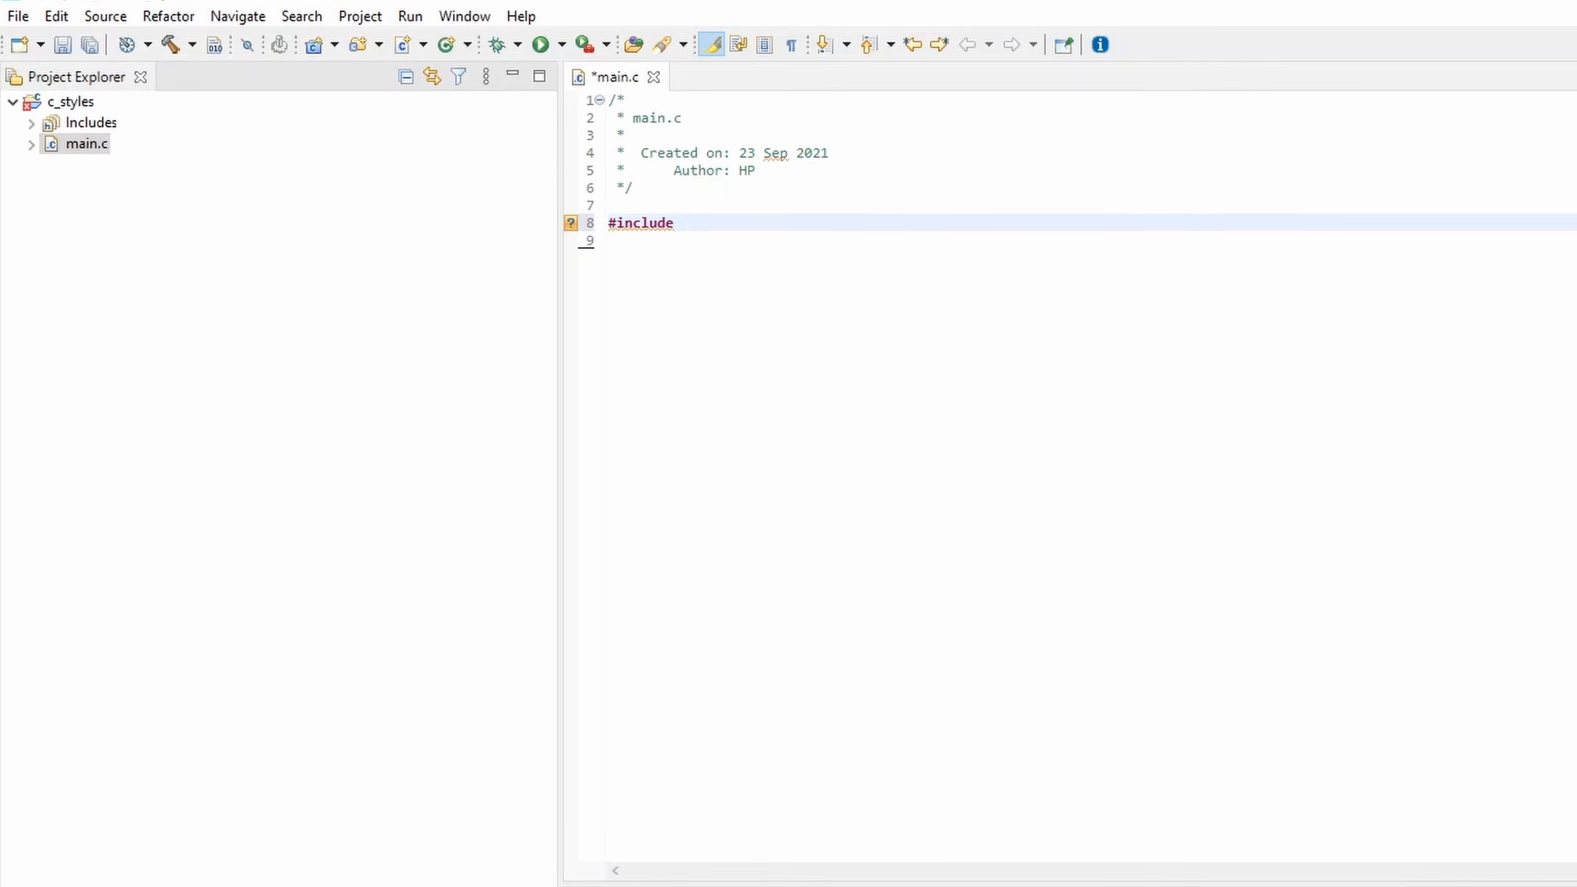
{"action": "type", "text": "<stdio.h"}
{"action": "key", "text": "Return"}
{"action": "key", "text": "Return"}
{"action": "key", "text": "Return"}
- Write the function int main(void) below the include, with a body that ends in return 0;
{"action": "type", "text": "int"}
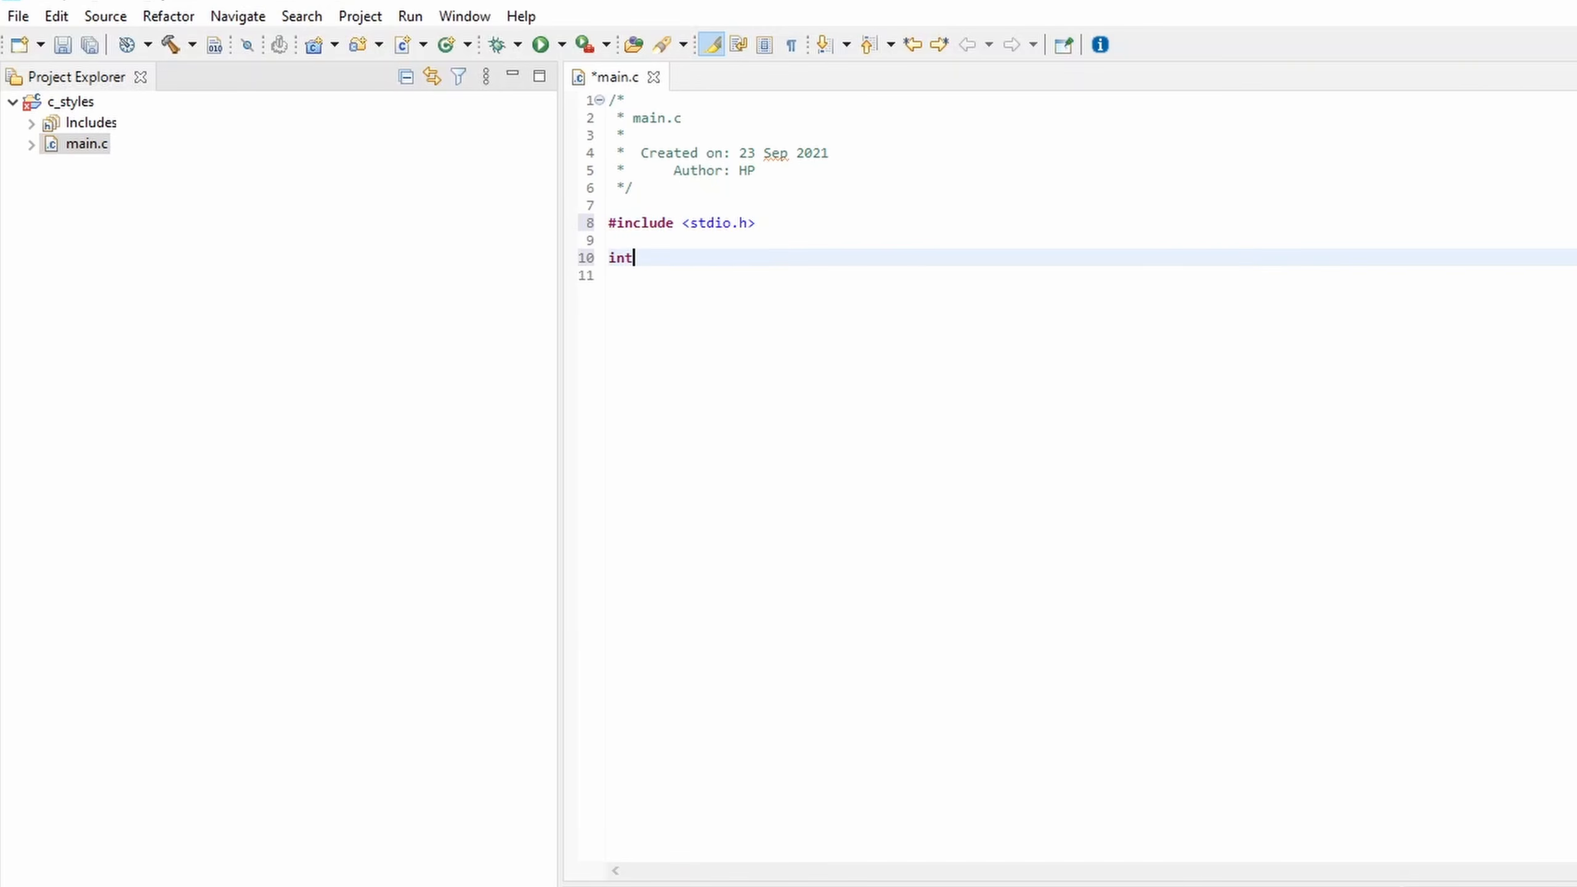
{"action": "type", "text": " main(void"}
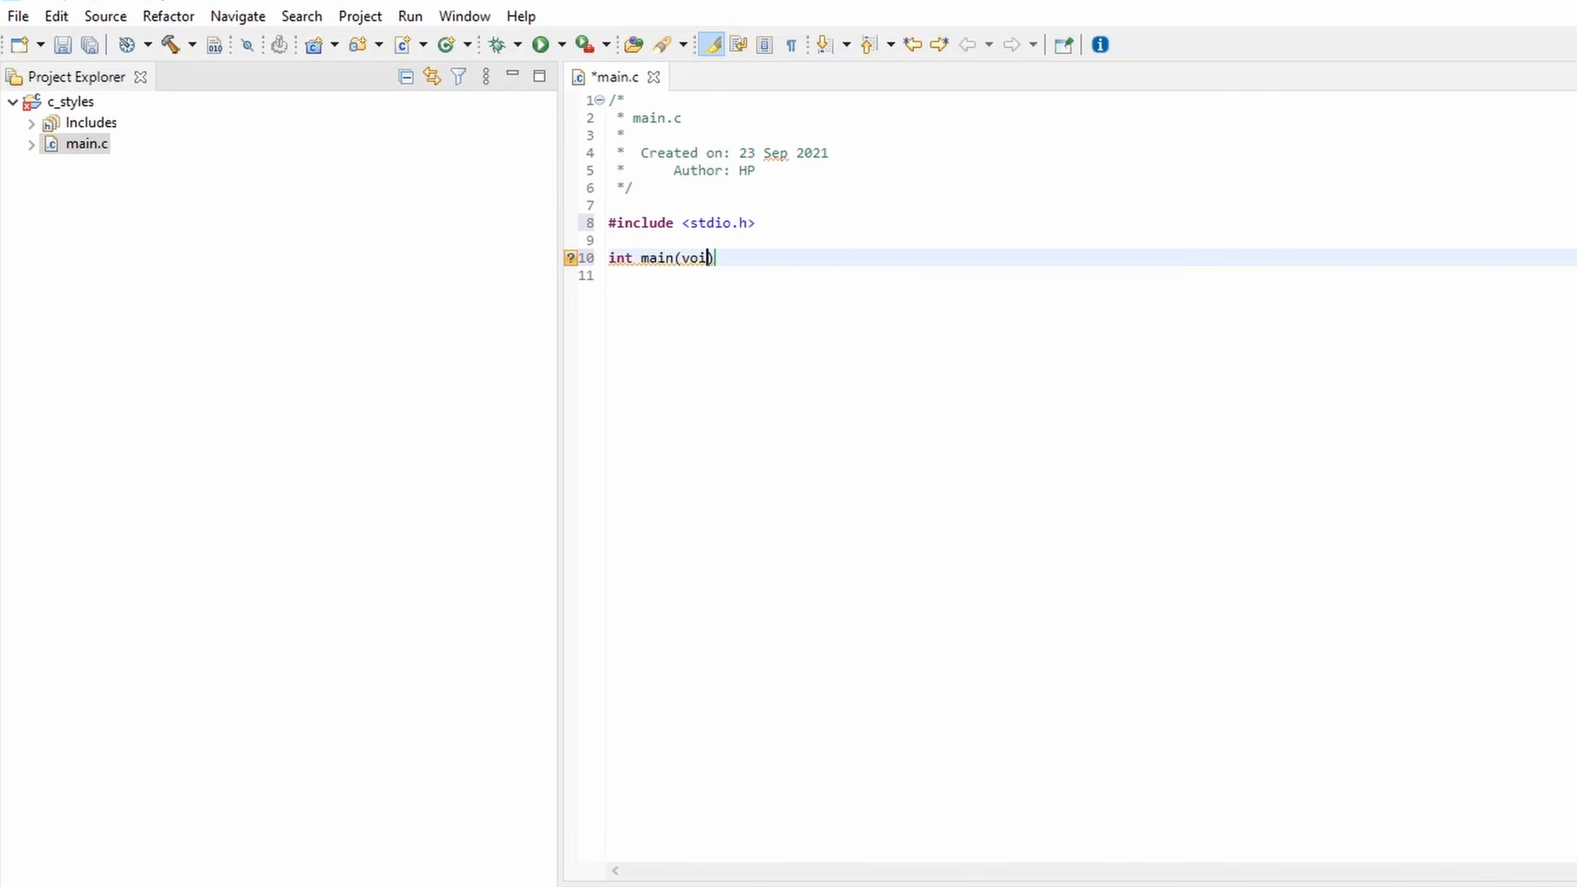
{"action": "type", "text": ")"}
{"action": "key", "text": "Return"}
{"action": "type", "text": "{"}
{"action": "key", "text": "Return"}
{"action": "key", "text": "Return"}
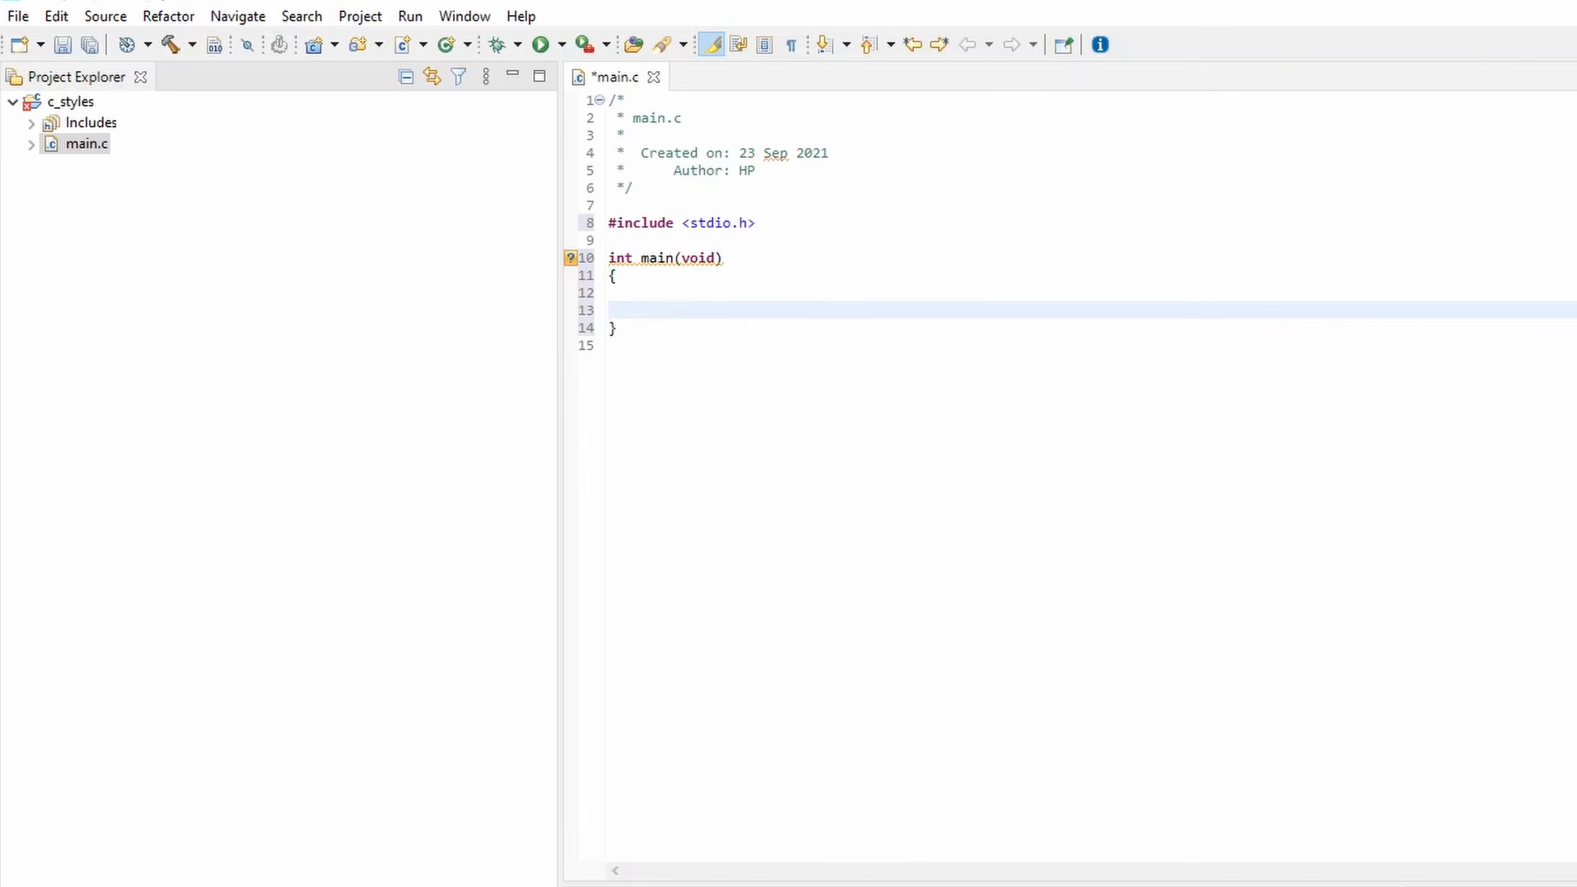
{"action": "type", "text": "return 0;"}
- Insert printf("Hello World\n"); and getchar(); above the return statement in main
{"action": "key", "text": "Up"}
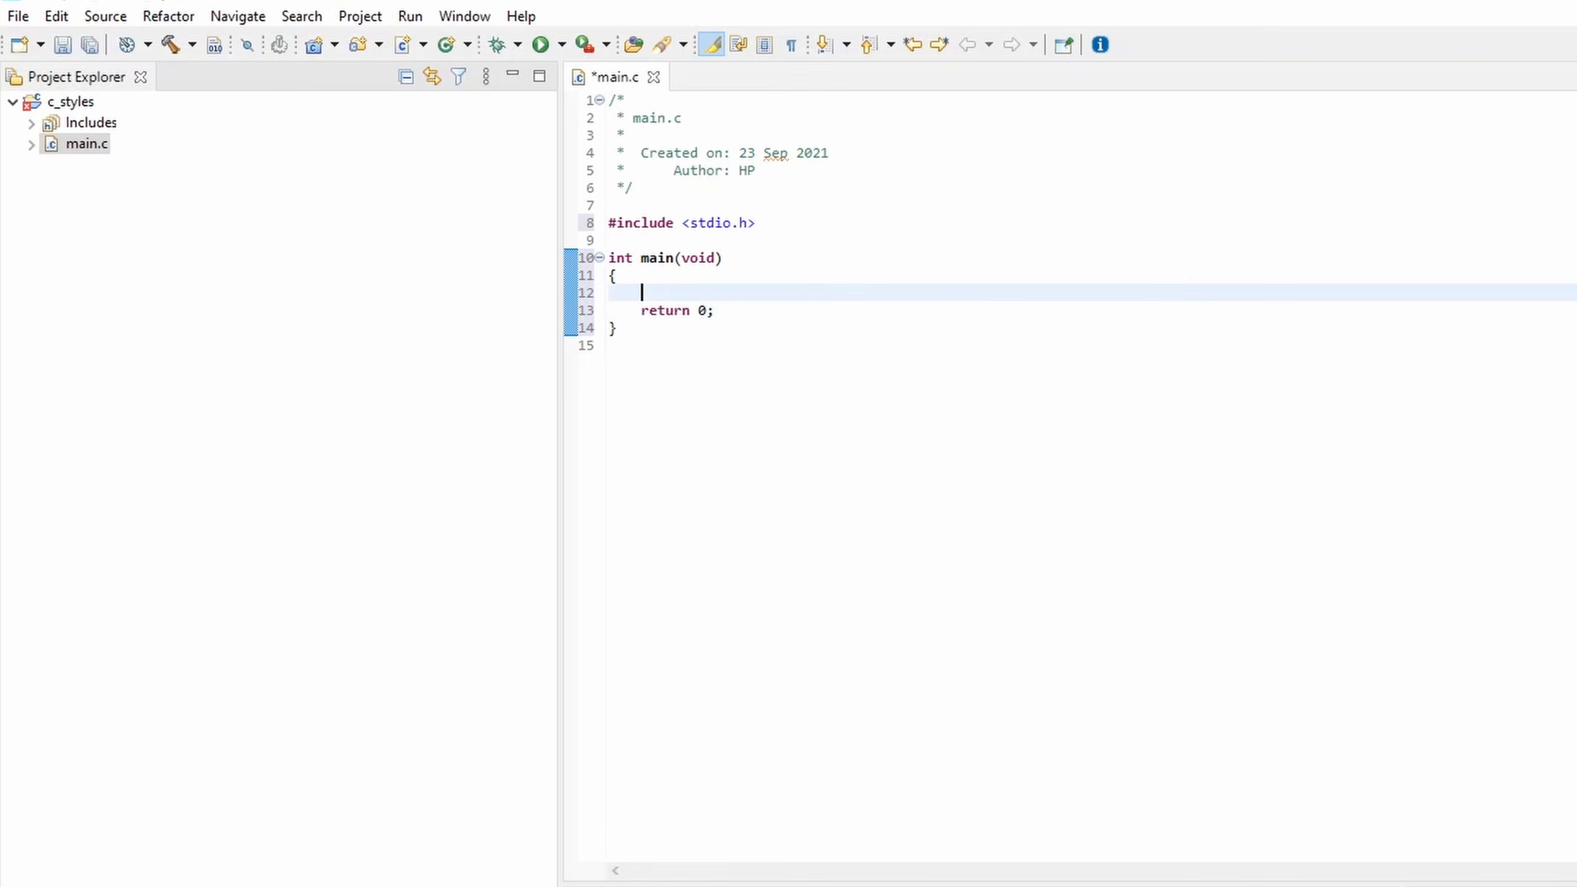
{"action": "type", "text": "printf(\"Hellow W"}
{"action": "key", "text": "BackSpace"}
{"action": "key", "text": "BackSpace"}
{"action": "key", "text": "BackSpace"}
{"action": "type", "text": "World\\n"}
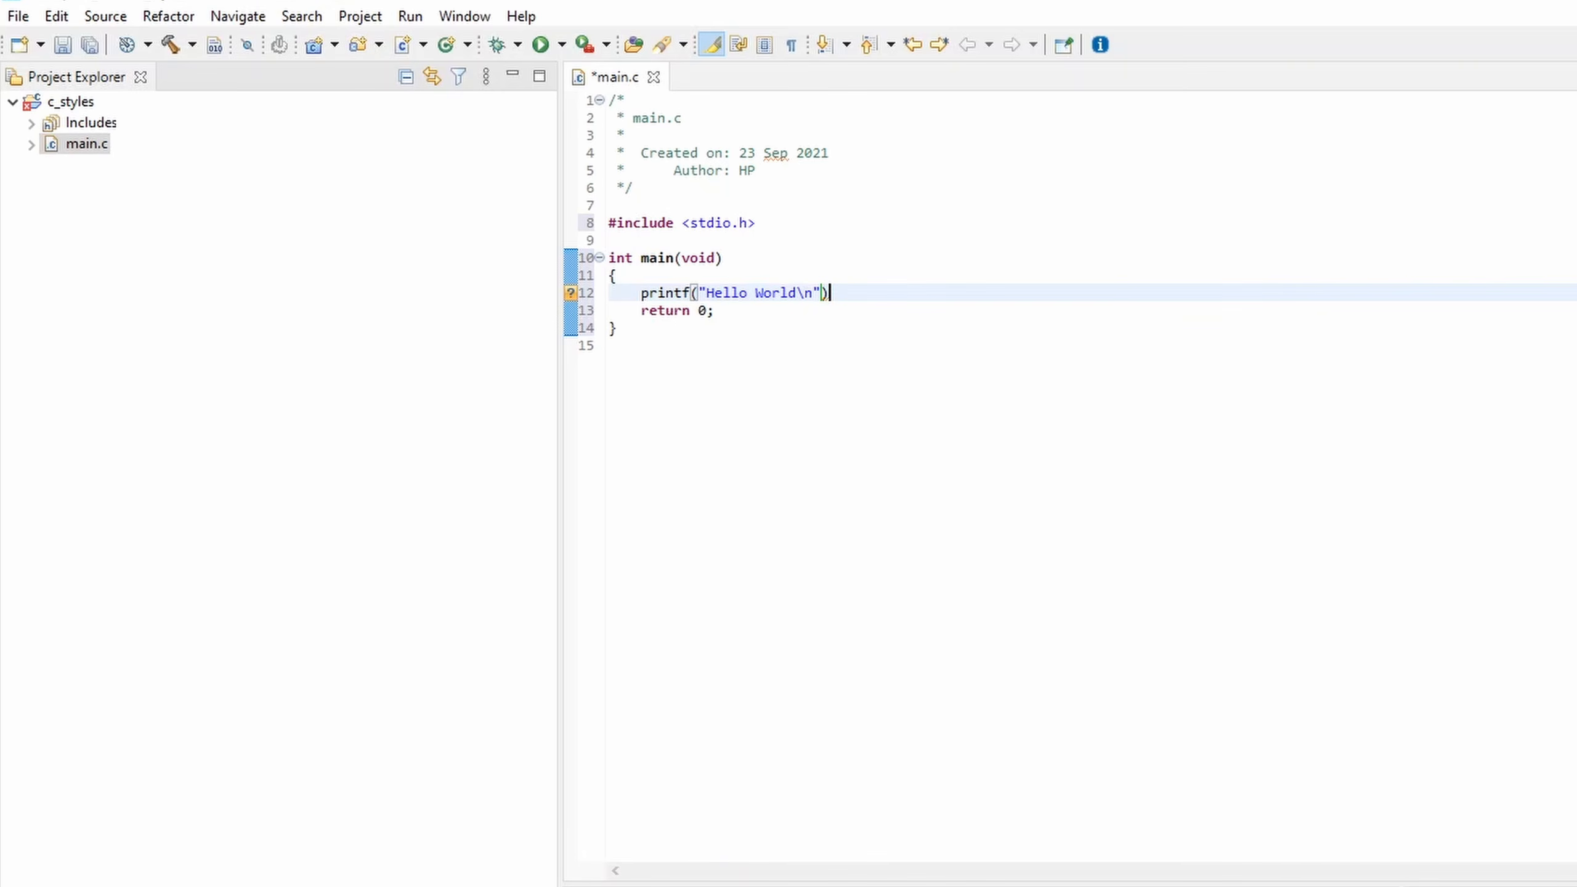
{"action": "type", "text": ";"}
{"action": "key", "text": "Return"}
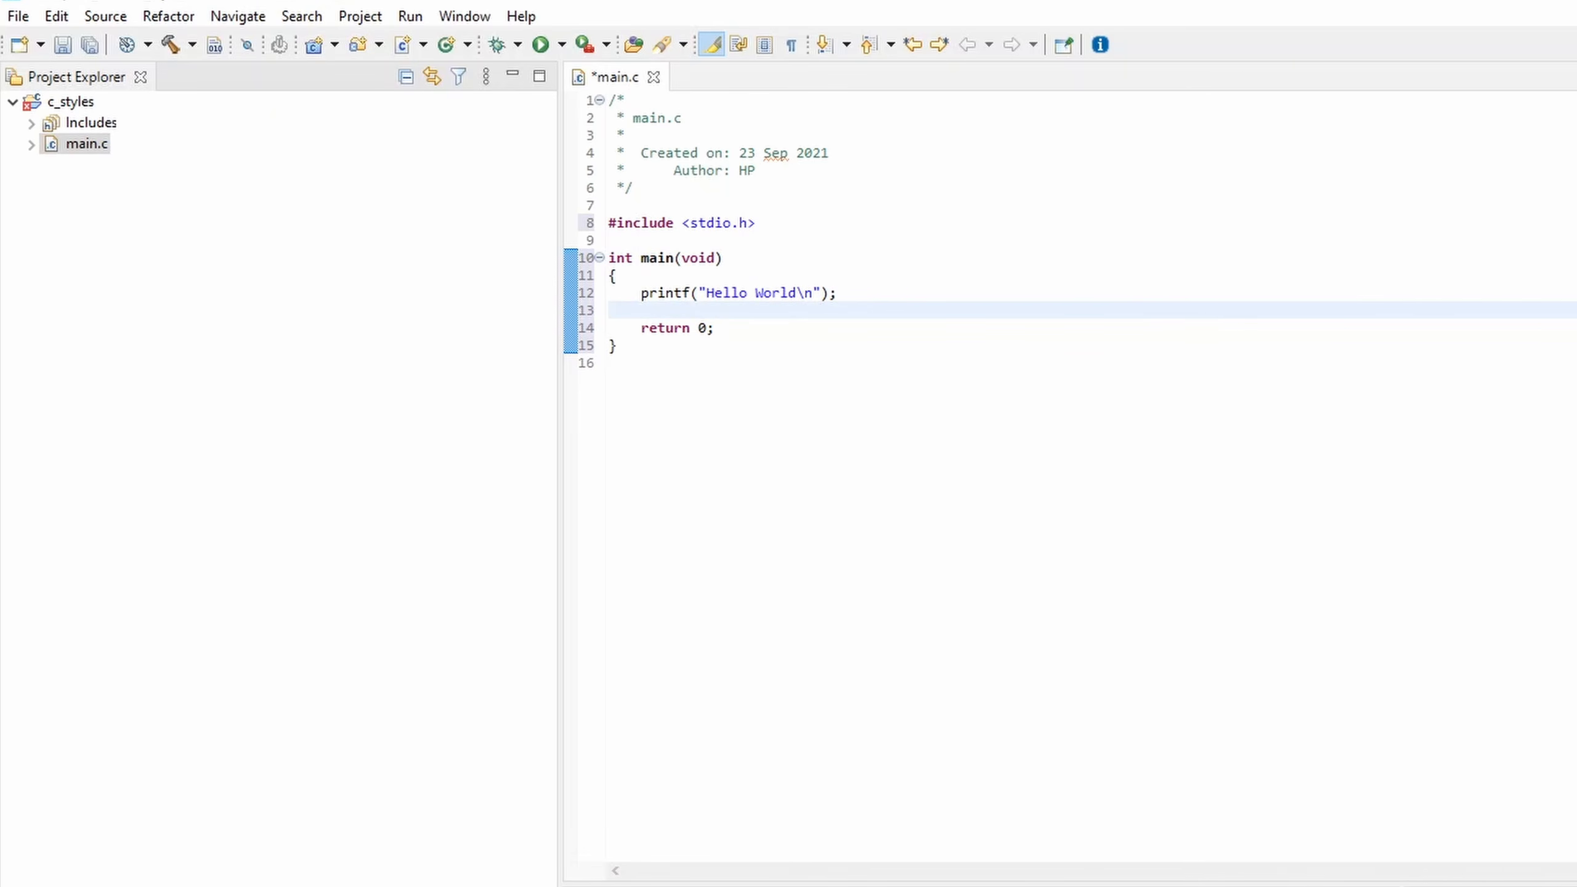
{"action": "type", "text": "getchar();"}
- Save main.c and build the Debug configuration of the c_styles project
{"action": "left_click", "coordinate": [870, 263]}
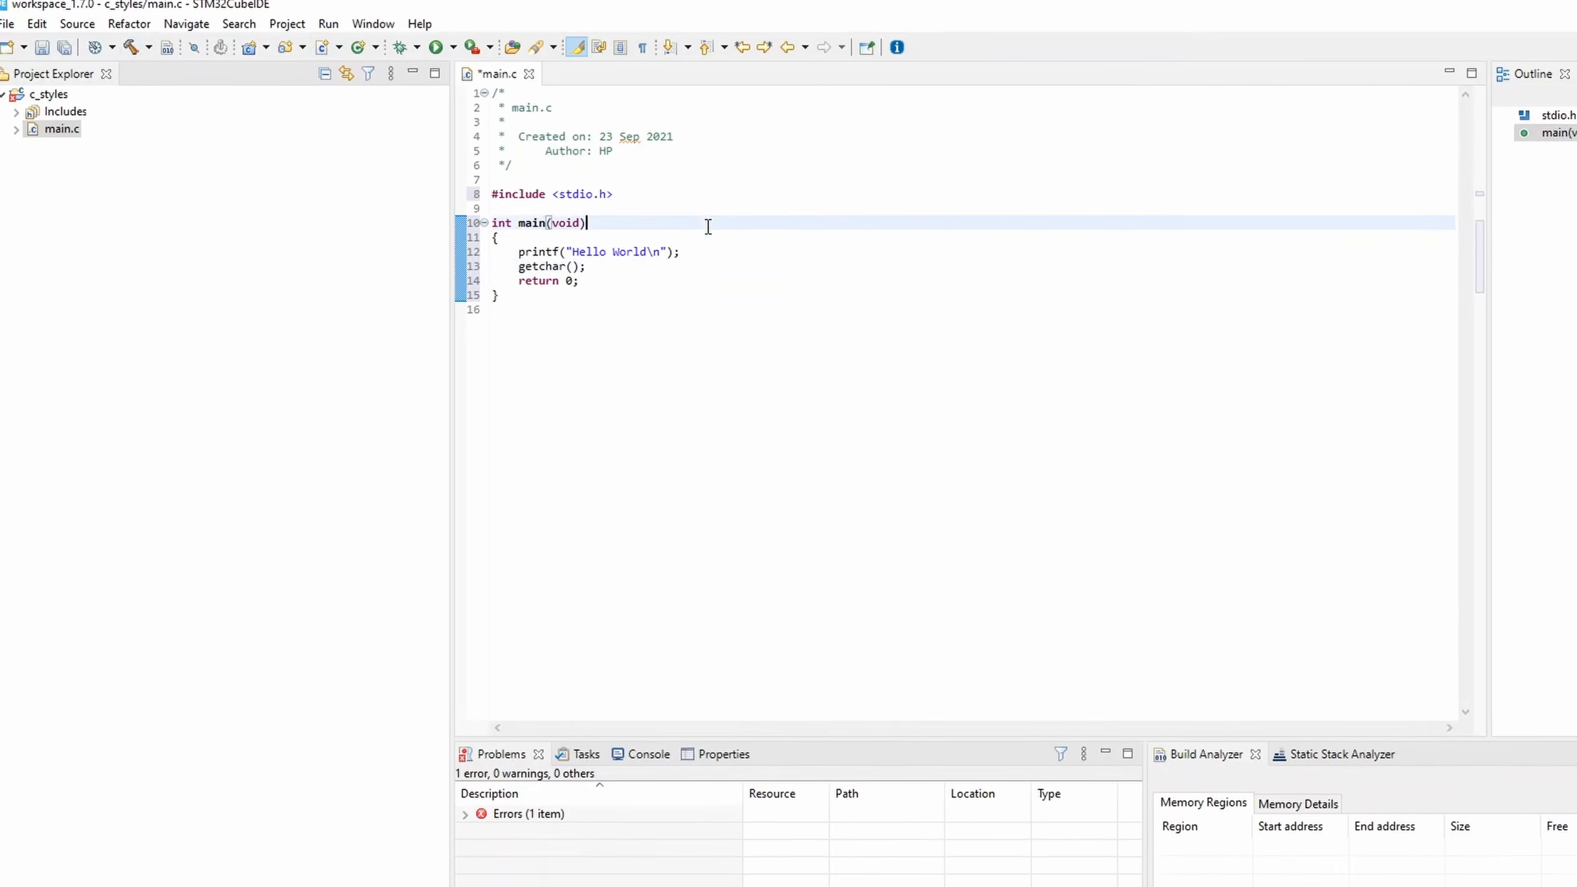
{"action": "left_click", "coordinate": [41, 48]}
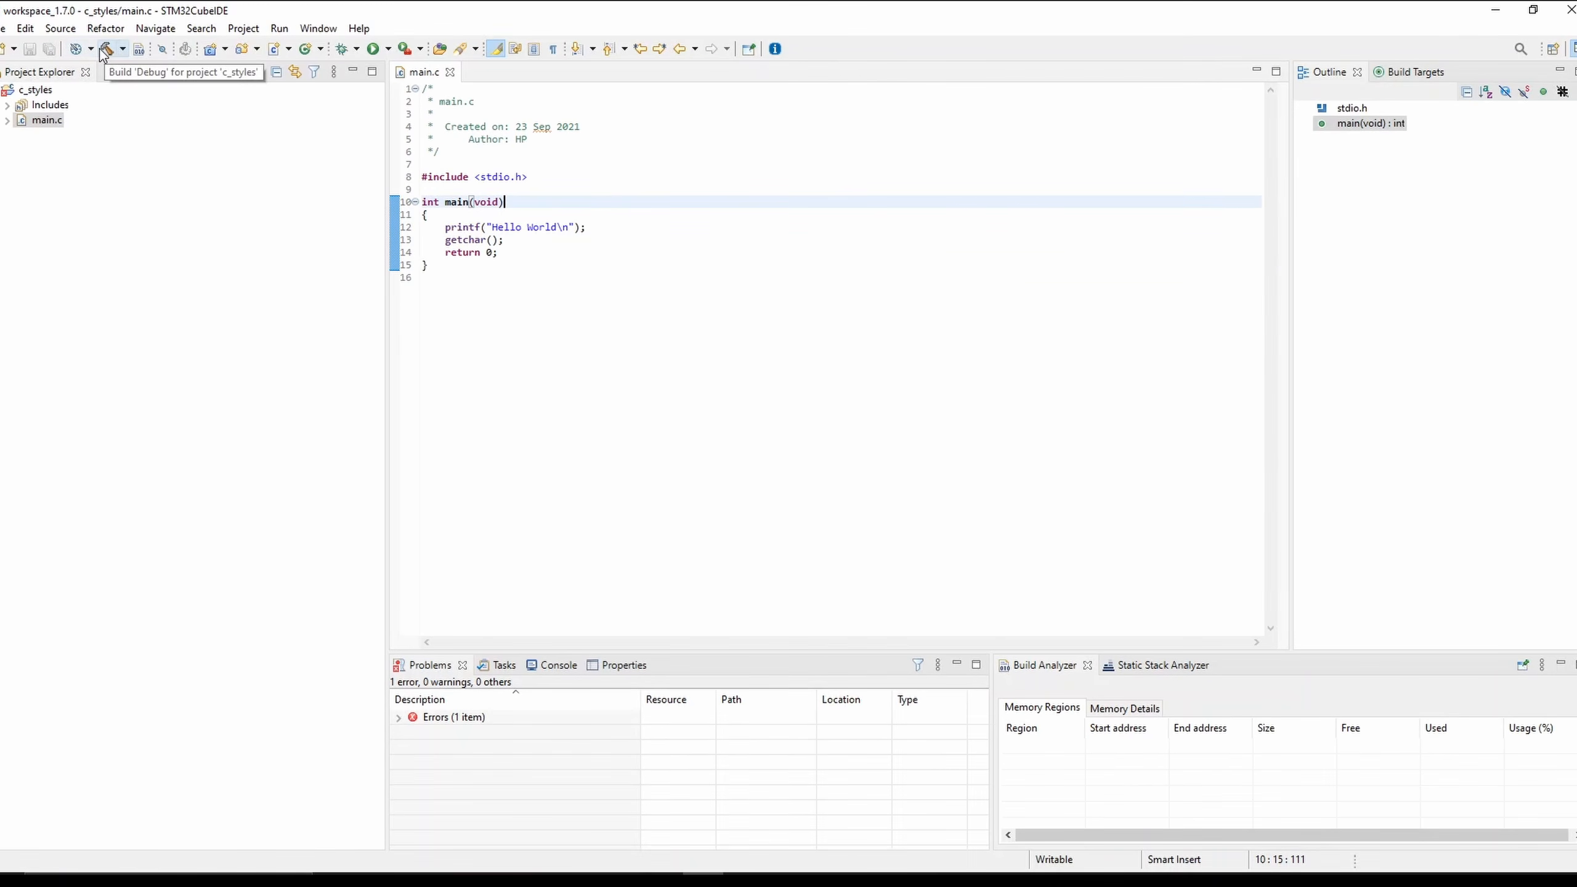
{"action": "left_click", "coordinate": [108, 52]}
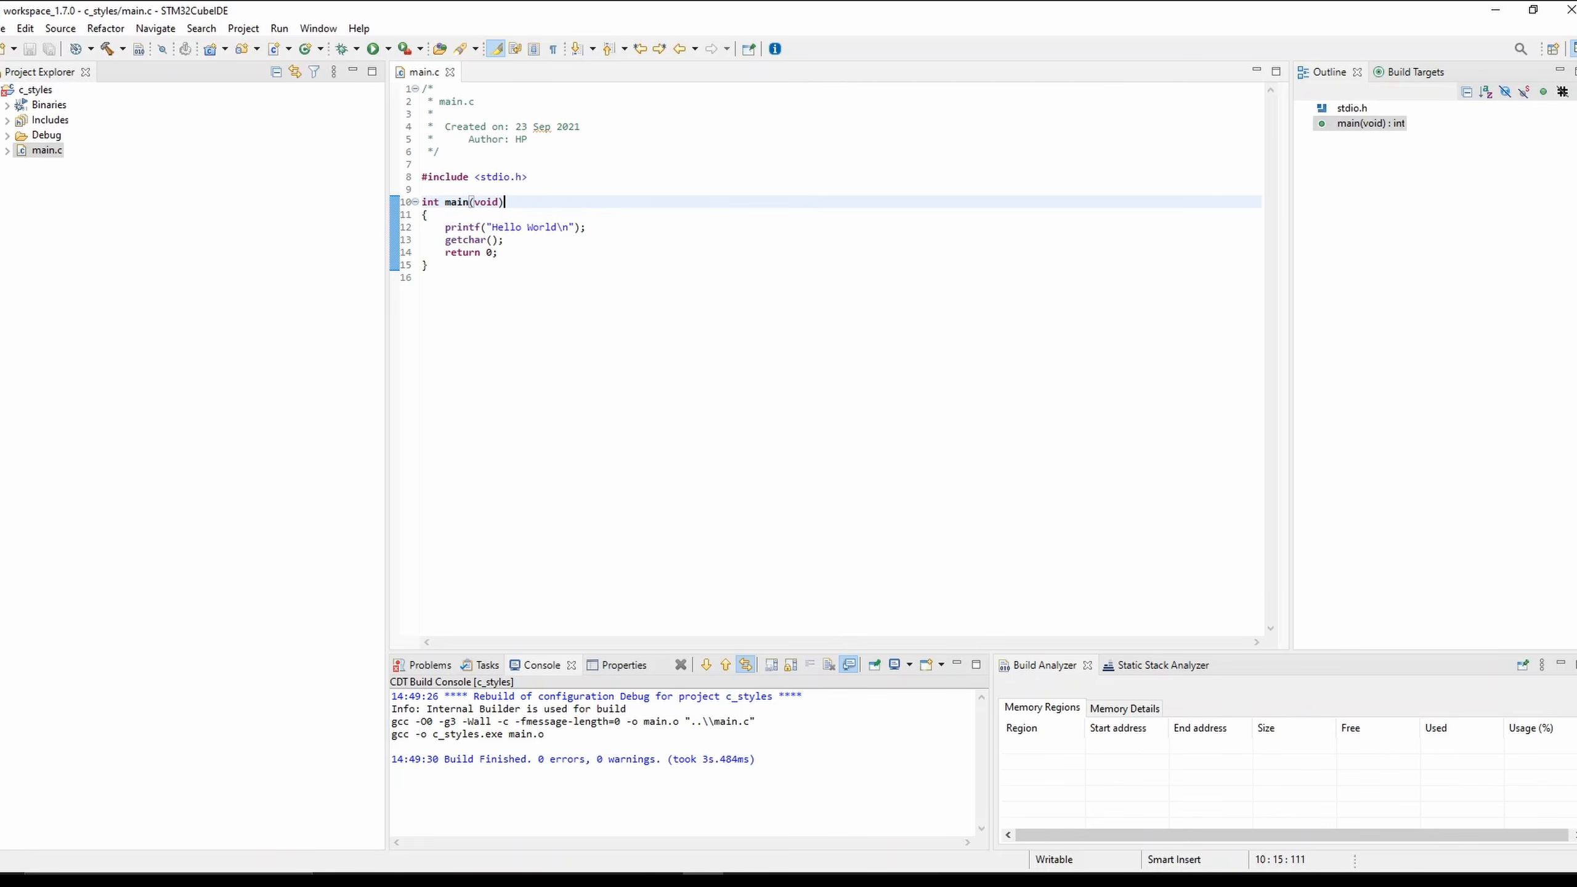
- Switch to File Explorer and run c_styles.exe from the Debug folder of the c_styles project, and close its console and put the folder window away
{"action": "mouse_move", "coordinate": [458, 873]}
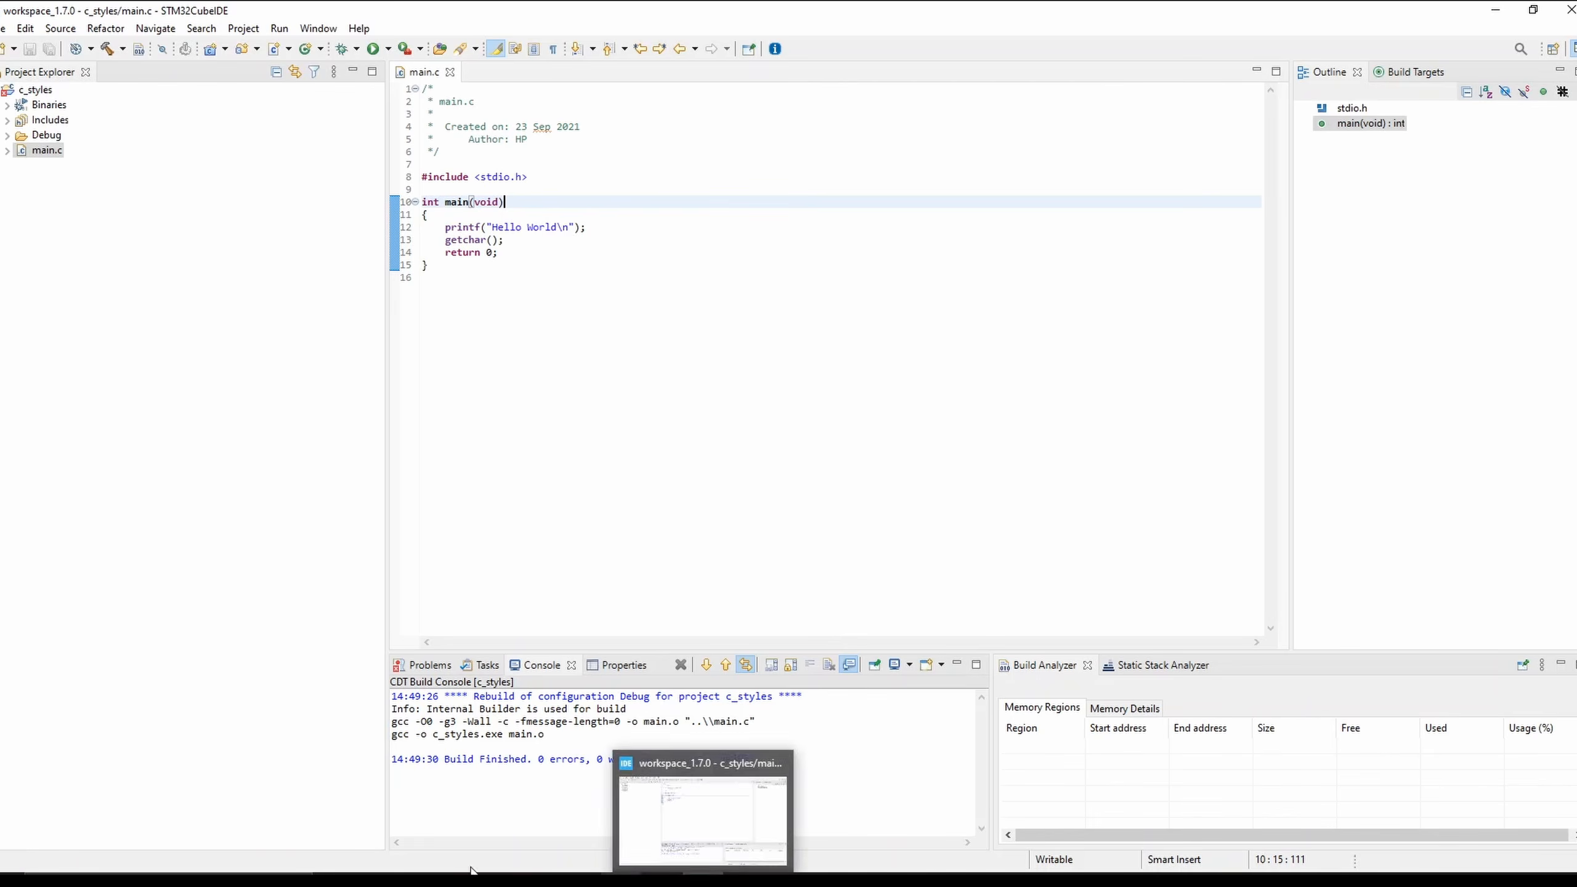
{"action": "left_click", "coordinate": [415, 840]}
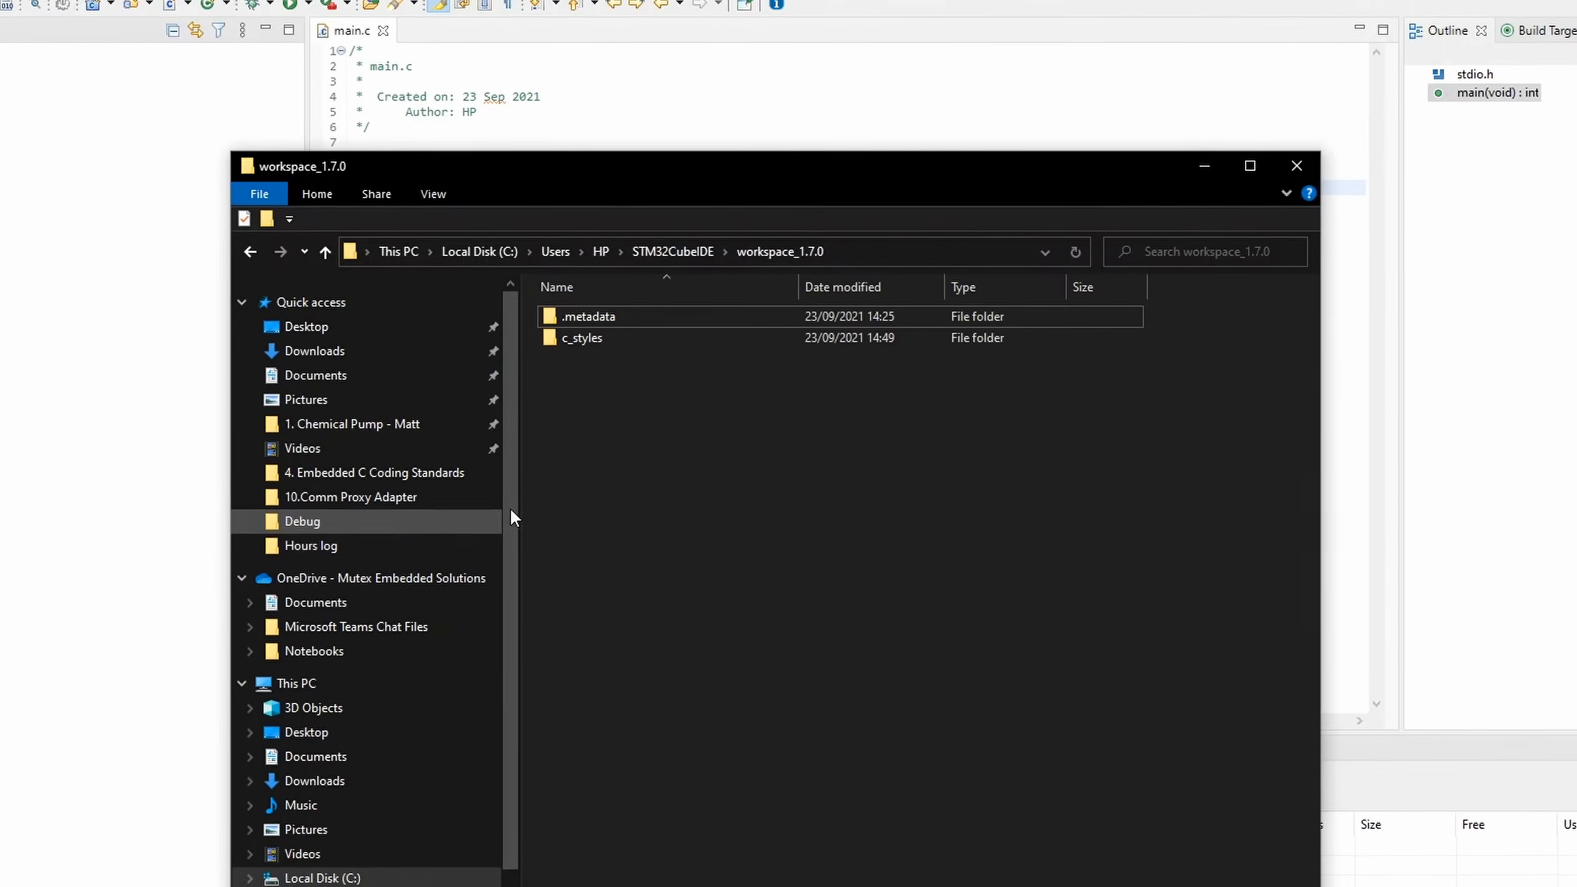
{"action": "double_click", "coordinate": [559, 356]}
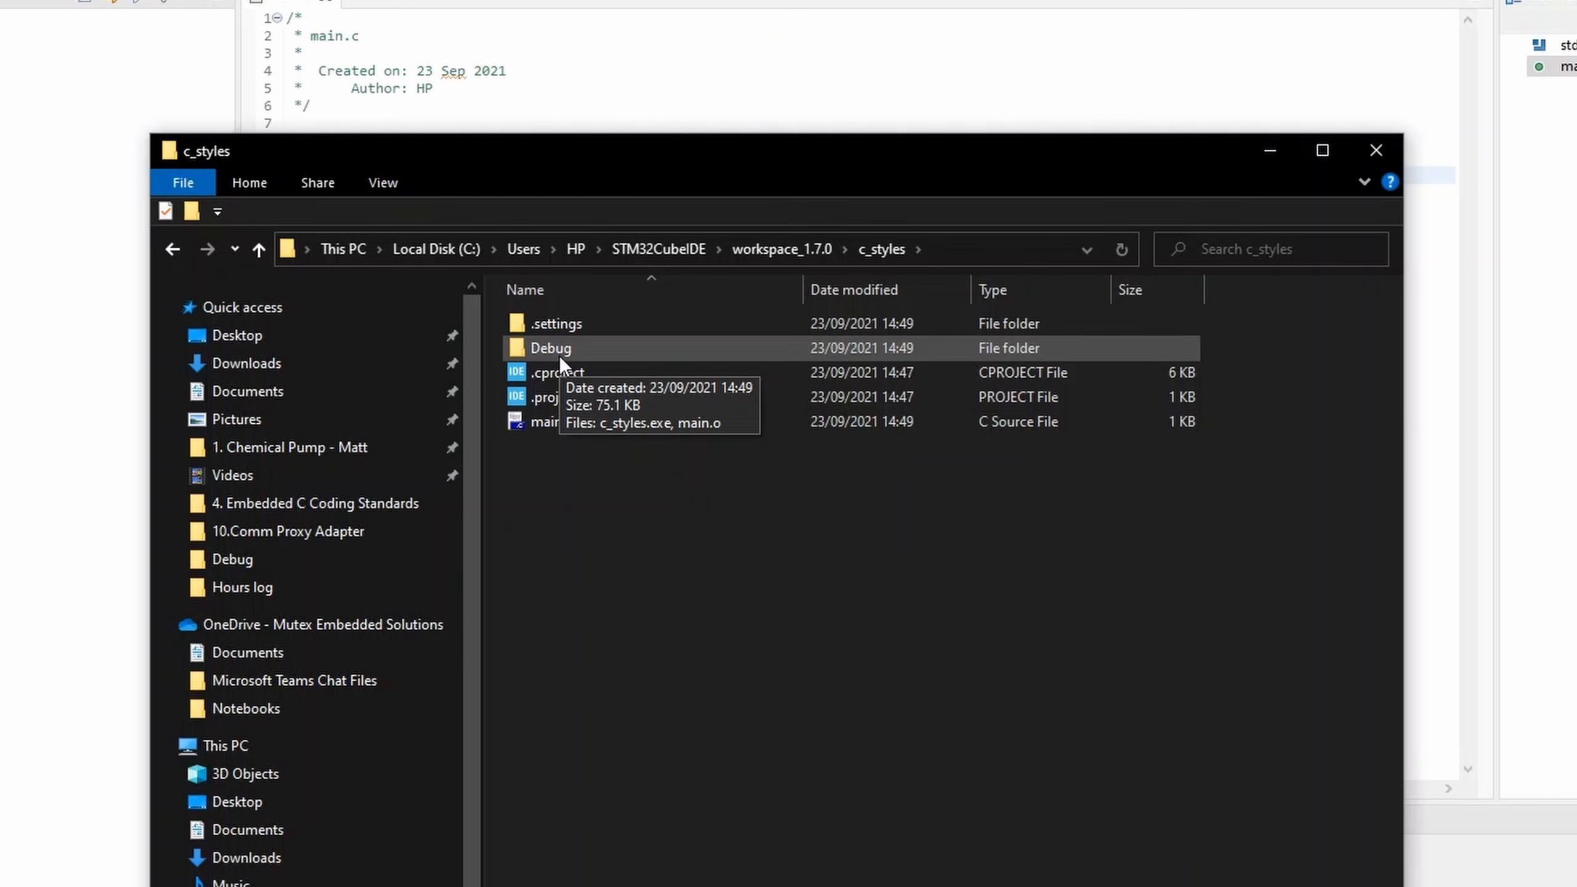
{"action": "double_click", "coordinate": [559, 356]}
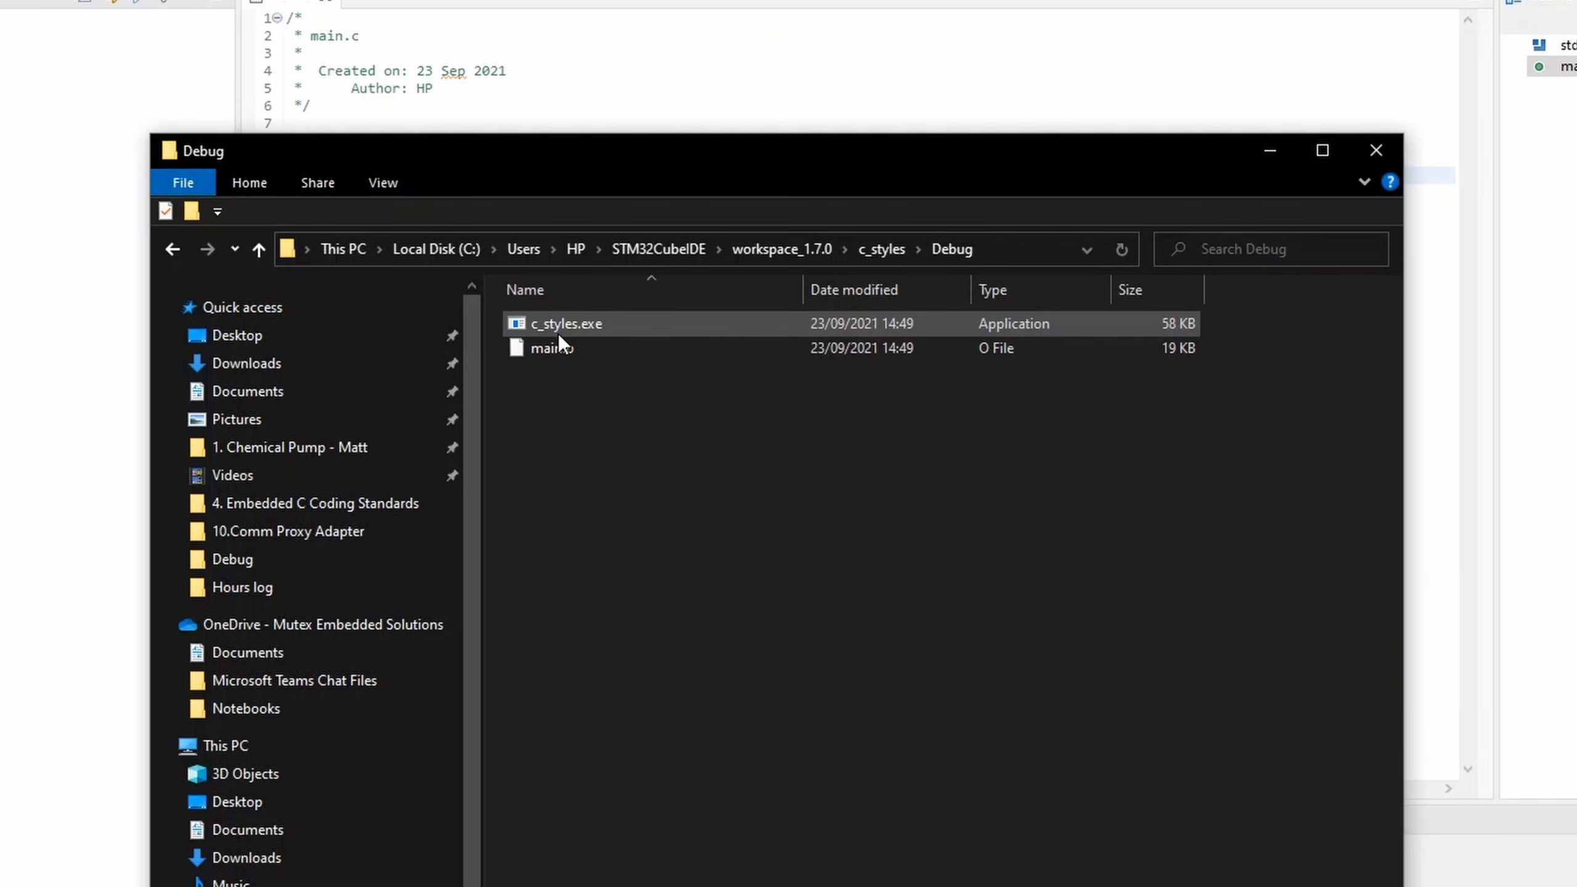
{"action": "double_click", "coordinate": [559, 334]}
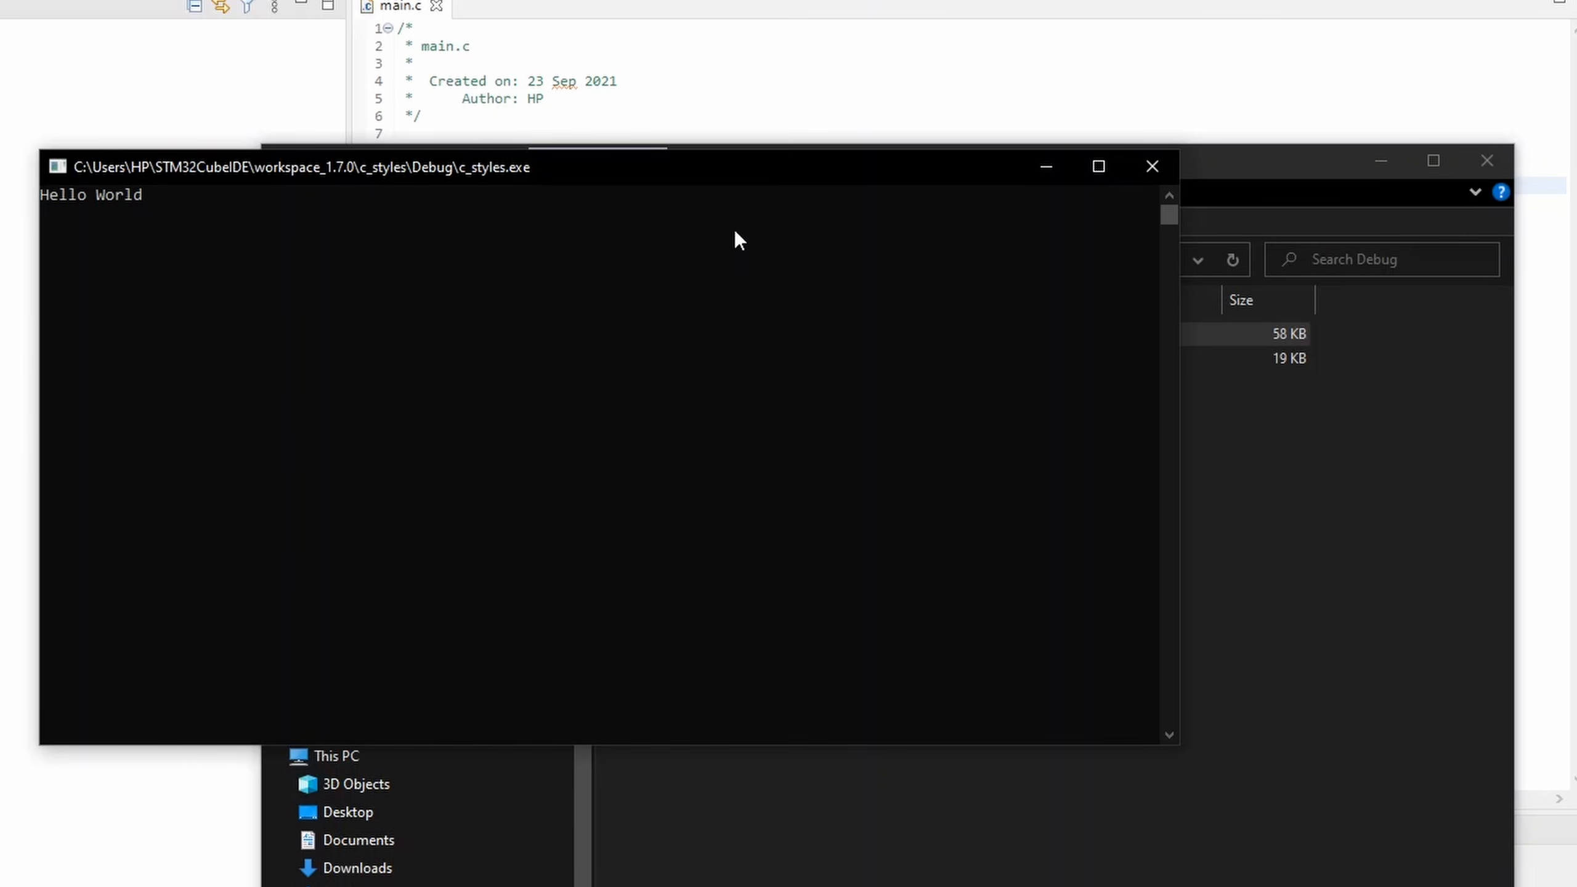
{"action": "left_click", "coordinate": [1153, 166]}
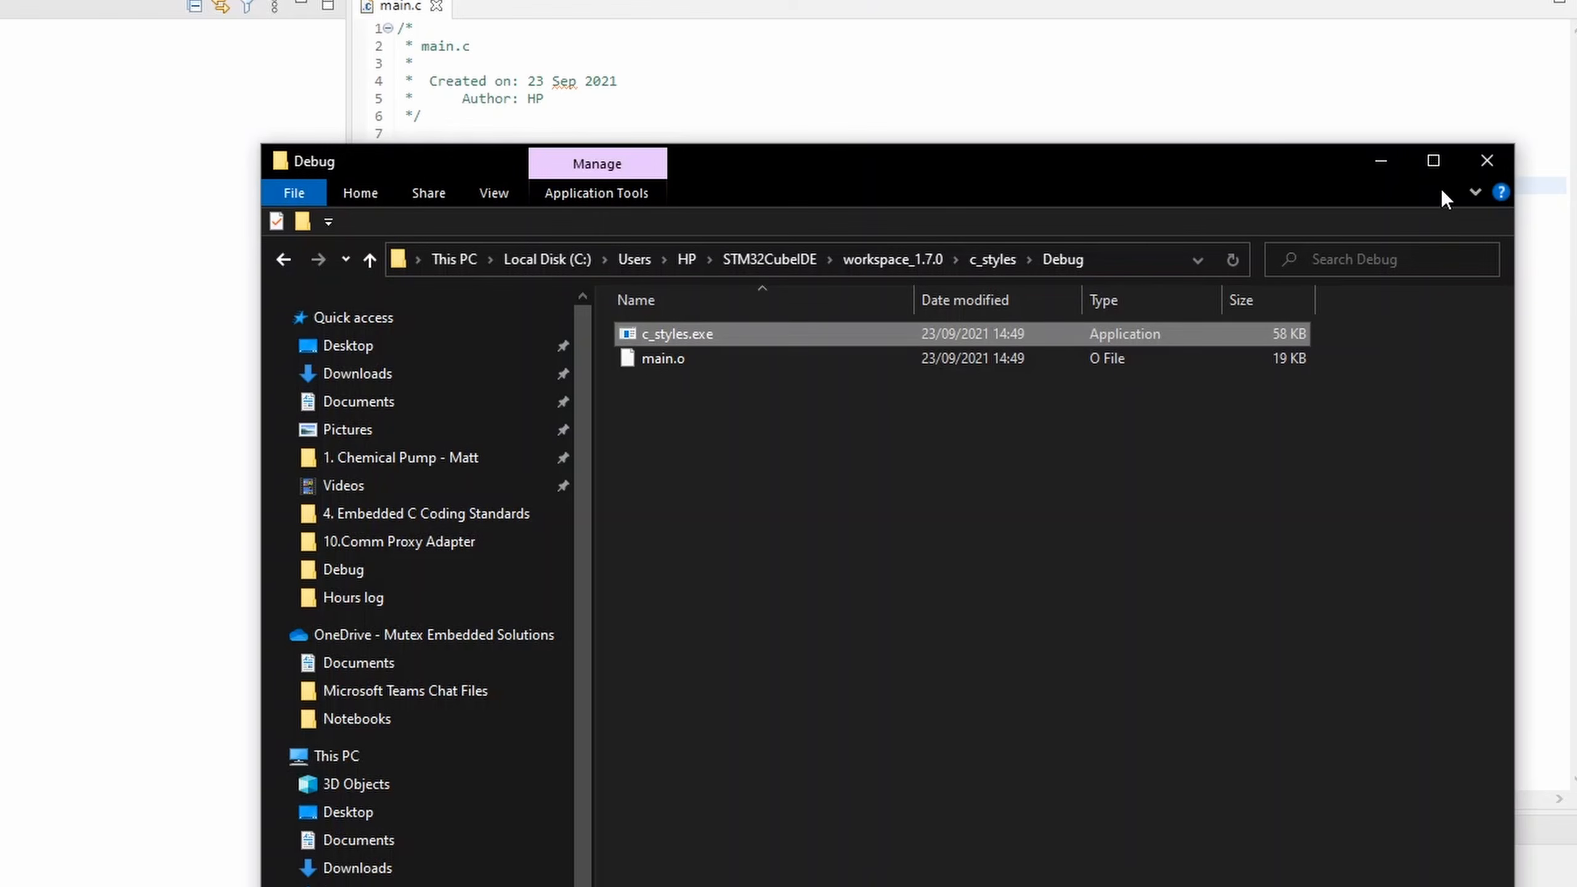
{"action": "left_click", "coordinate": [1378, 175]}
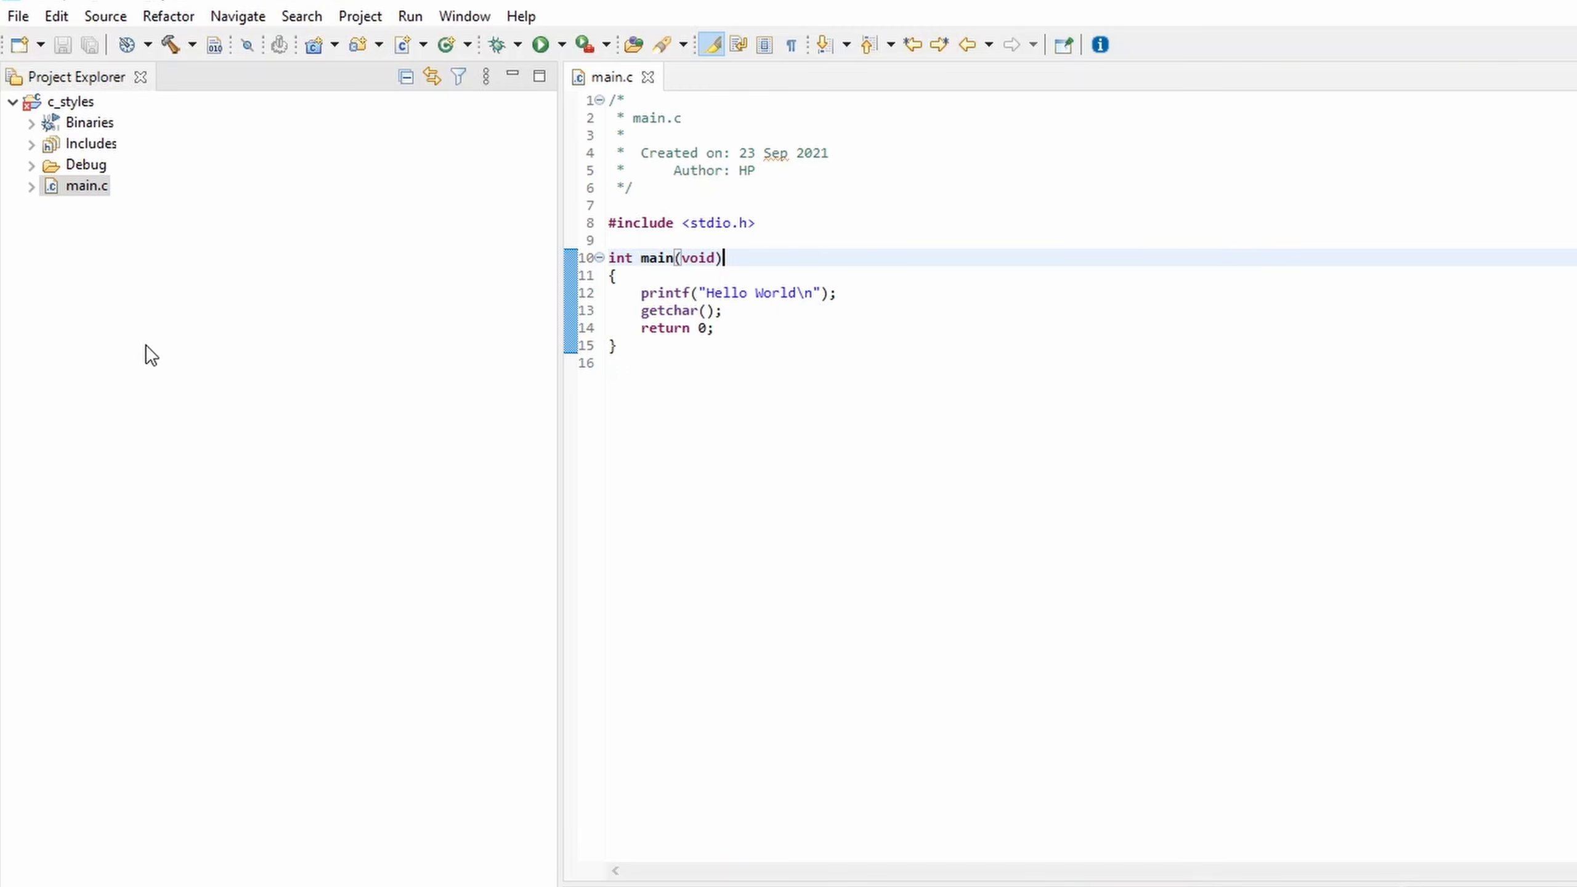
- Open the C/C++ Build settings in the properties of the c_styles project
{"action": "left_click", "coordinate": [66, 104]}
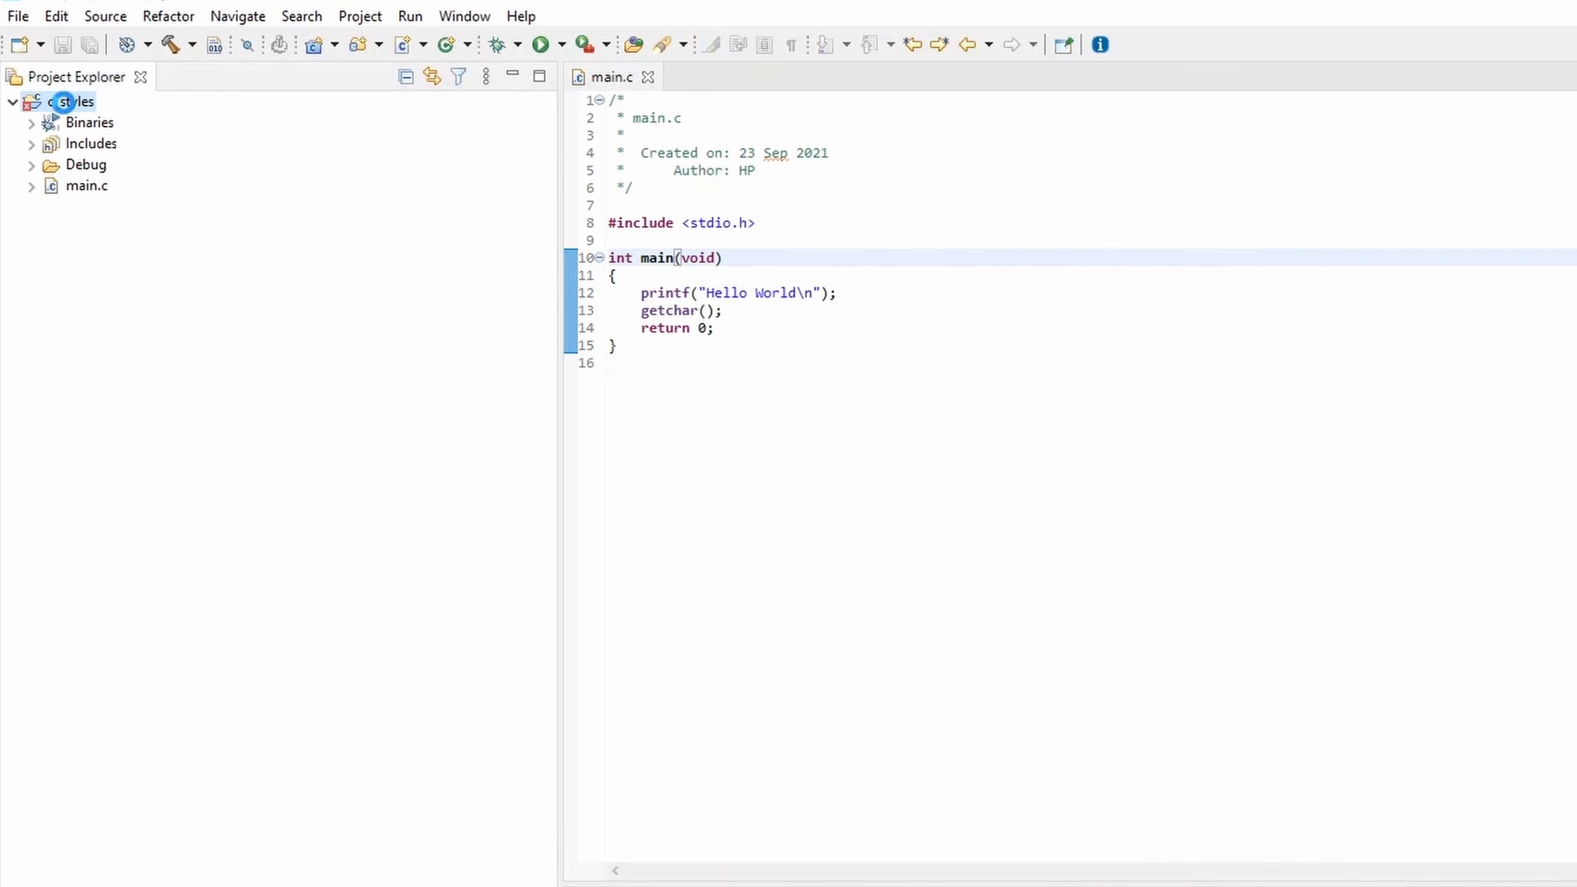
{"action": "left_click", "coordinate": [54, 101]}
{"action": "right_click", "coordinate": [55, 101]}
{"action": "left_click", "coordinate": [181, 870]}
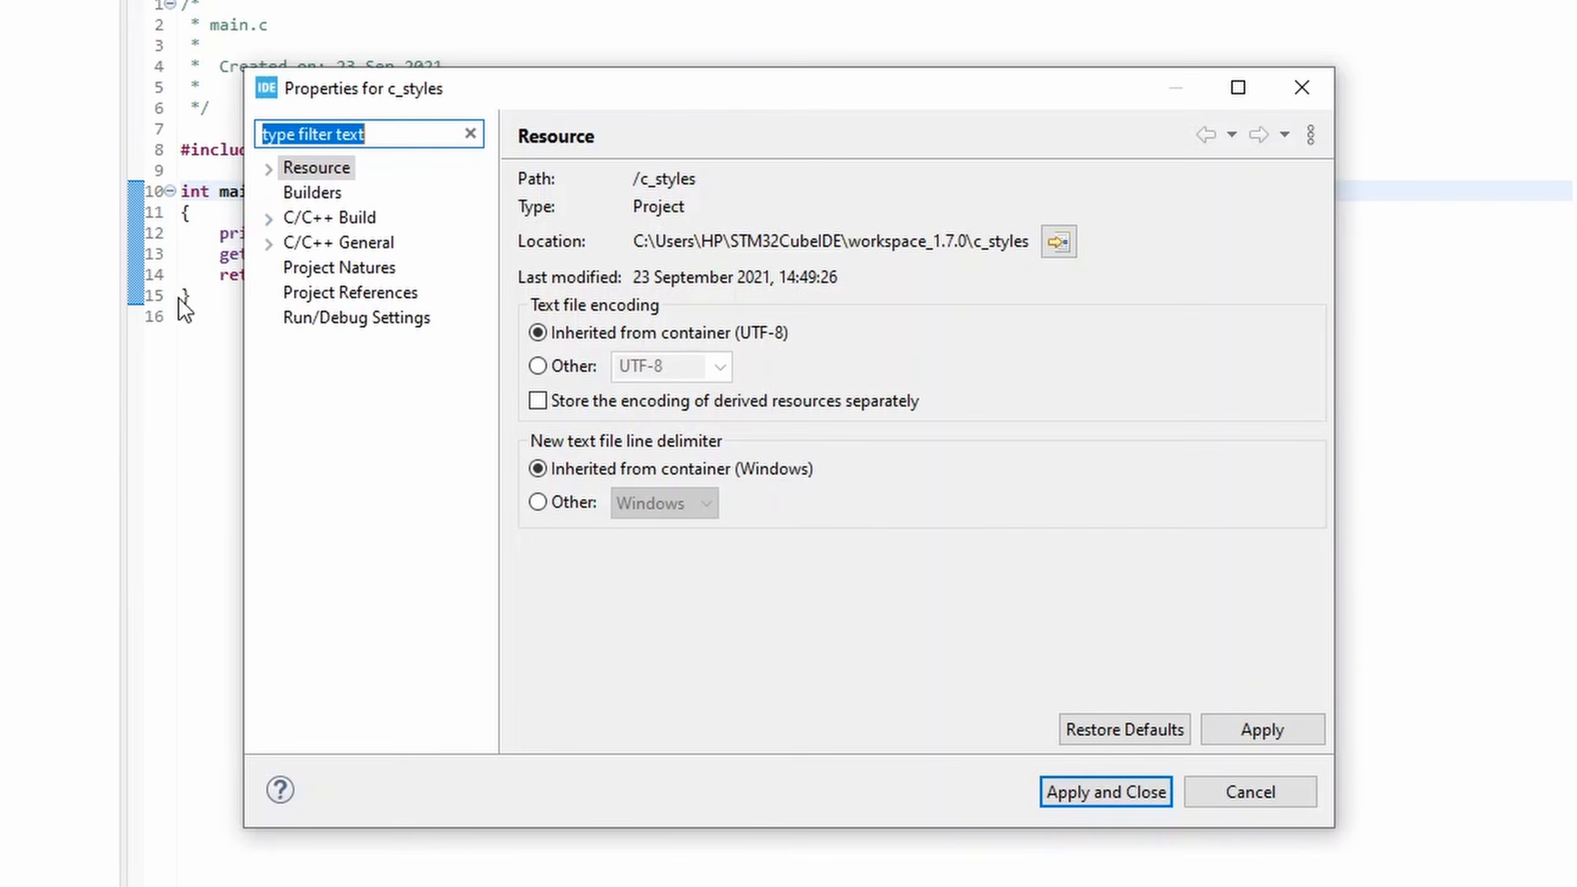
{"action": "left_click", "coordinate": [268, 218]}
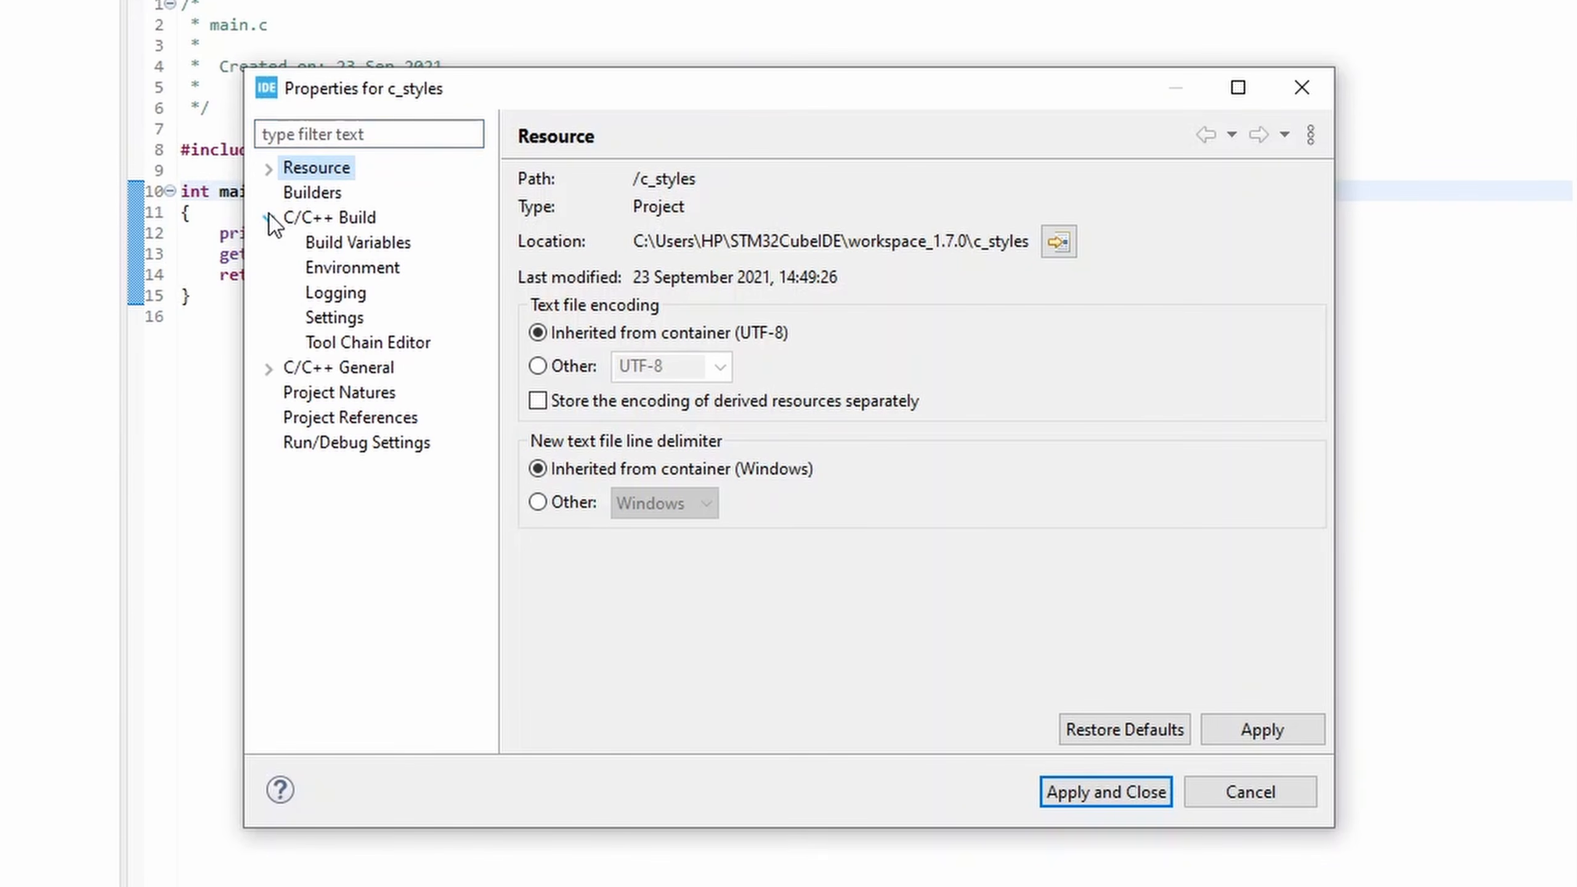
{"action": "left_click", "coordinate": [352, 342]}
{"action": "left_click", "coordinate": [345, 318]}
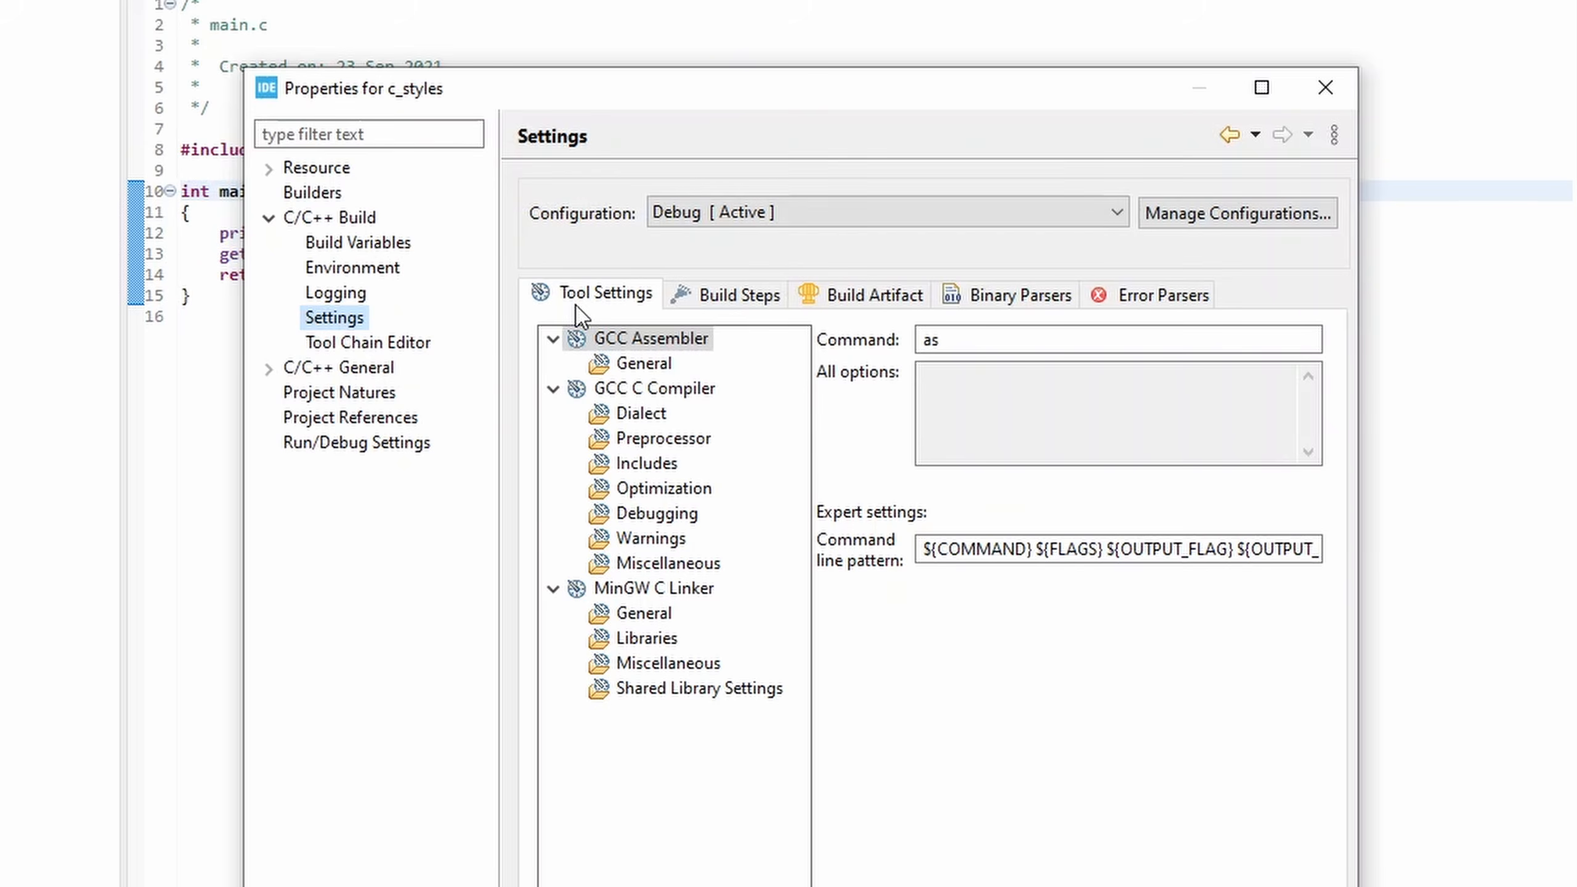
- Set the GCC C Compiler language standard to ISO C99 (-std=c99) for the Debug configuration and apply it with an index rebuild
{"action": "left_click", "coordinate": [621, 343]}
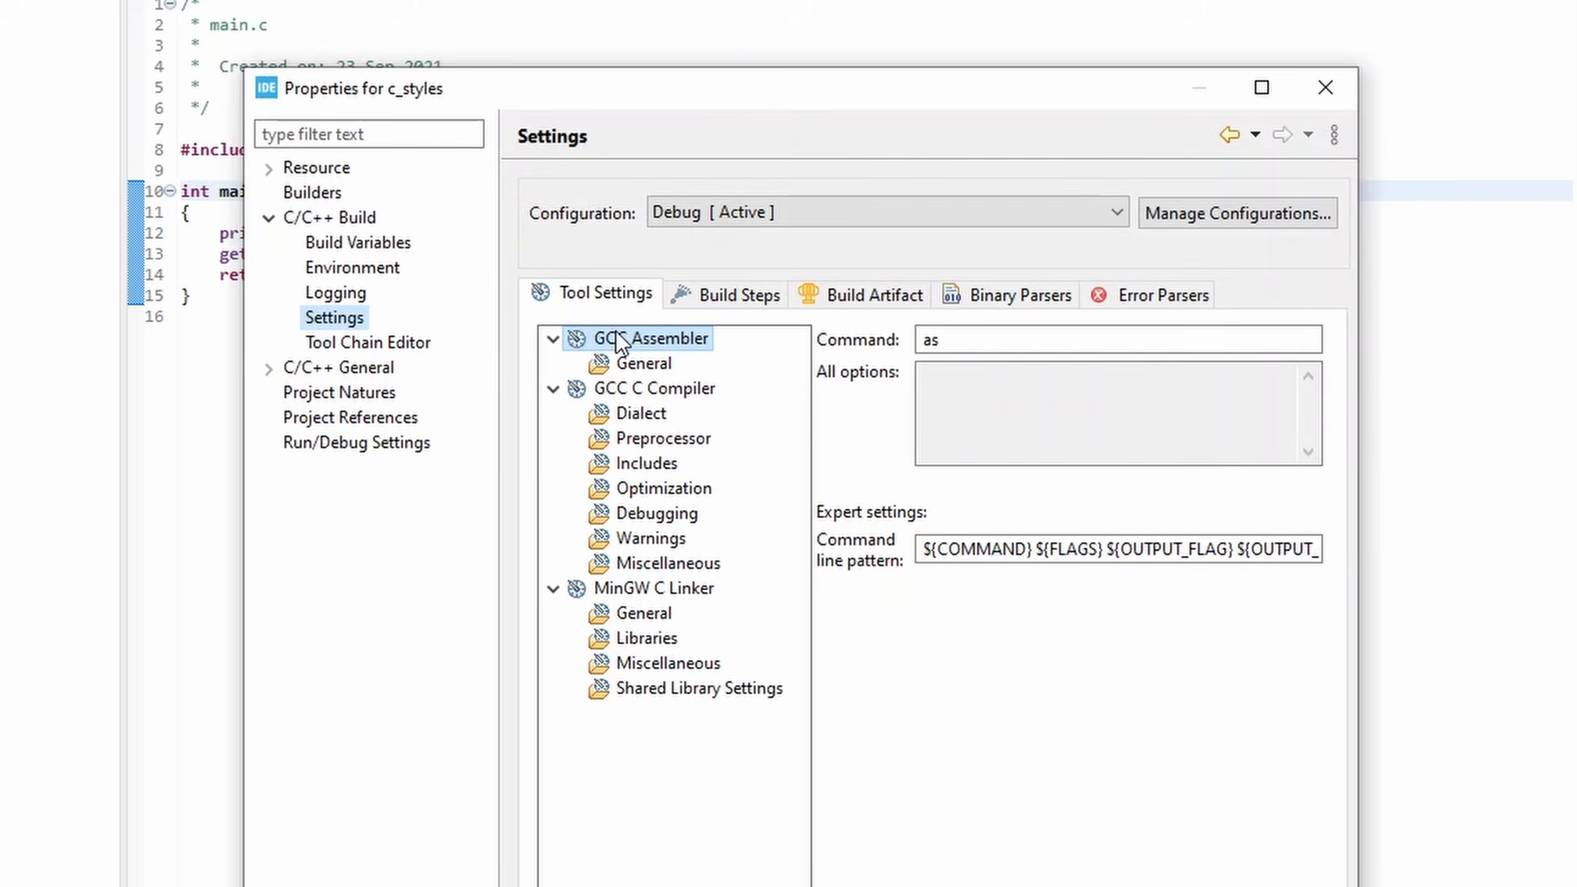
{"action": "left_click", "coordinate": [646, 417]}
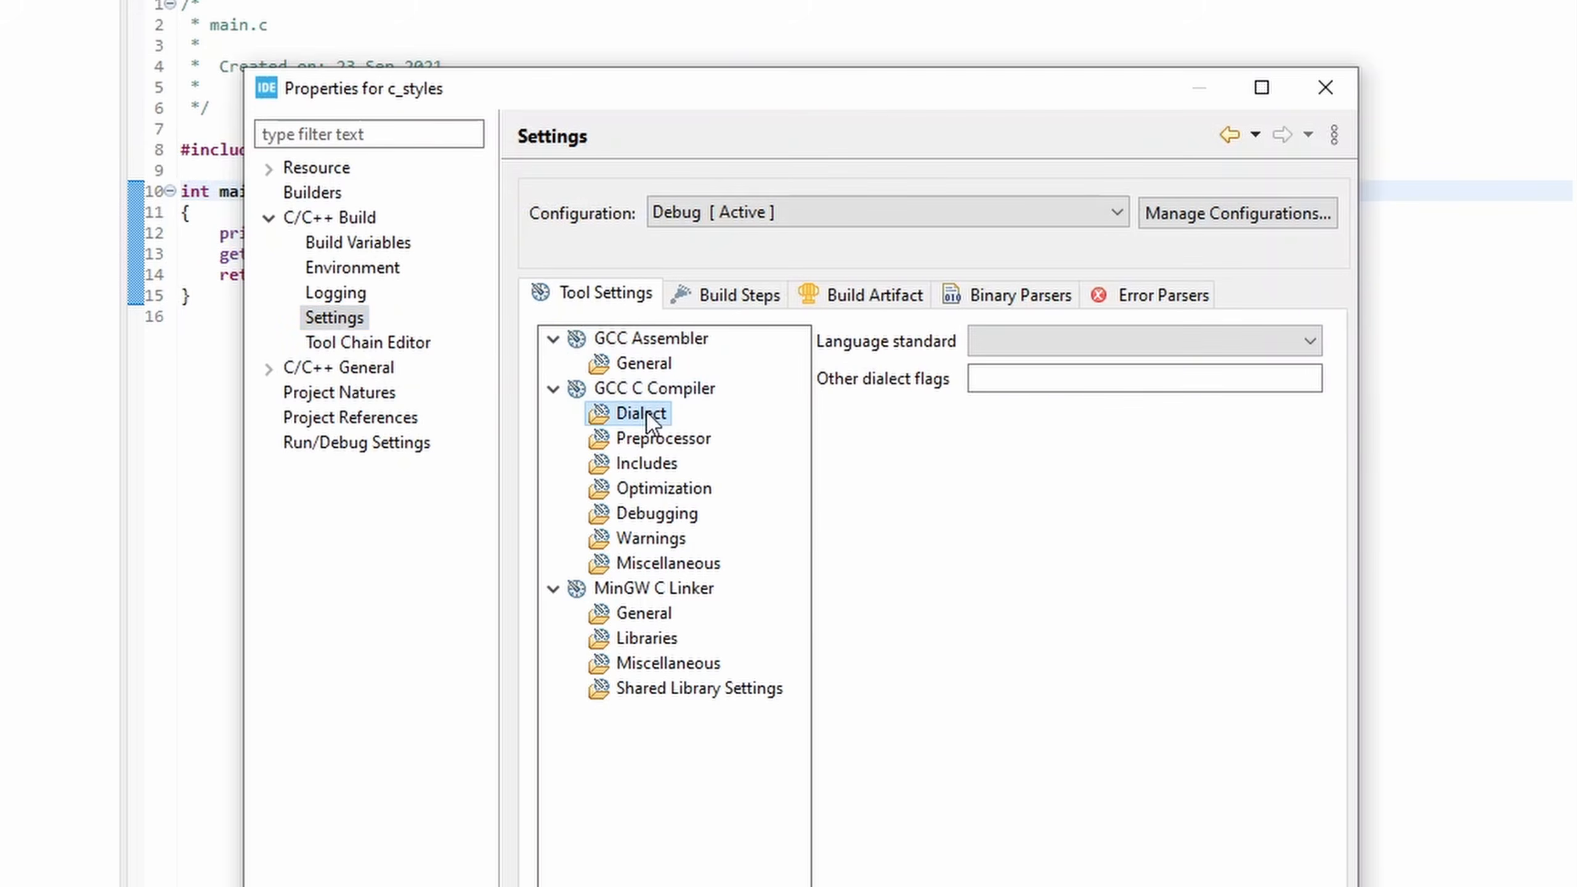
{"action": "left_click", "coordinate": [1019, 345]}
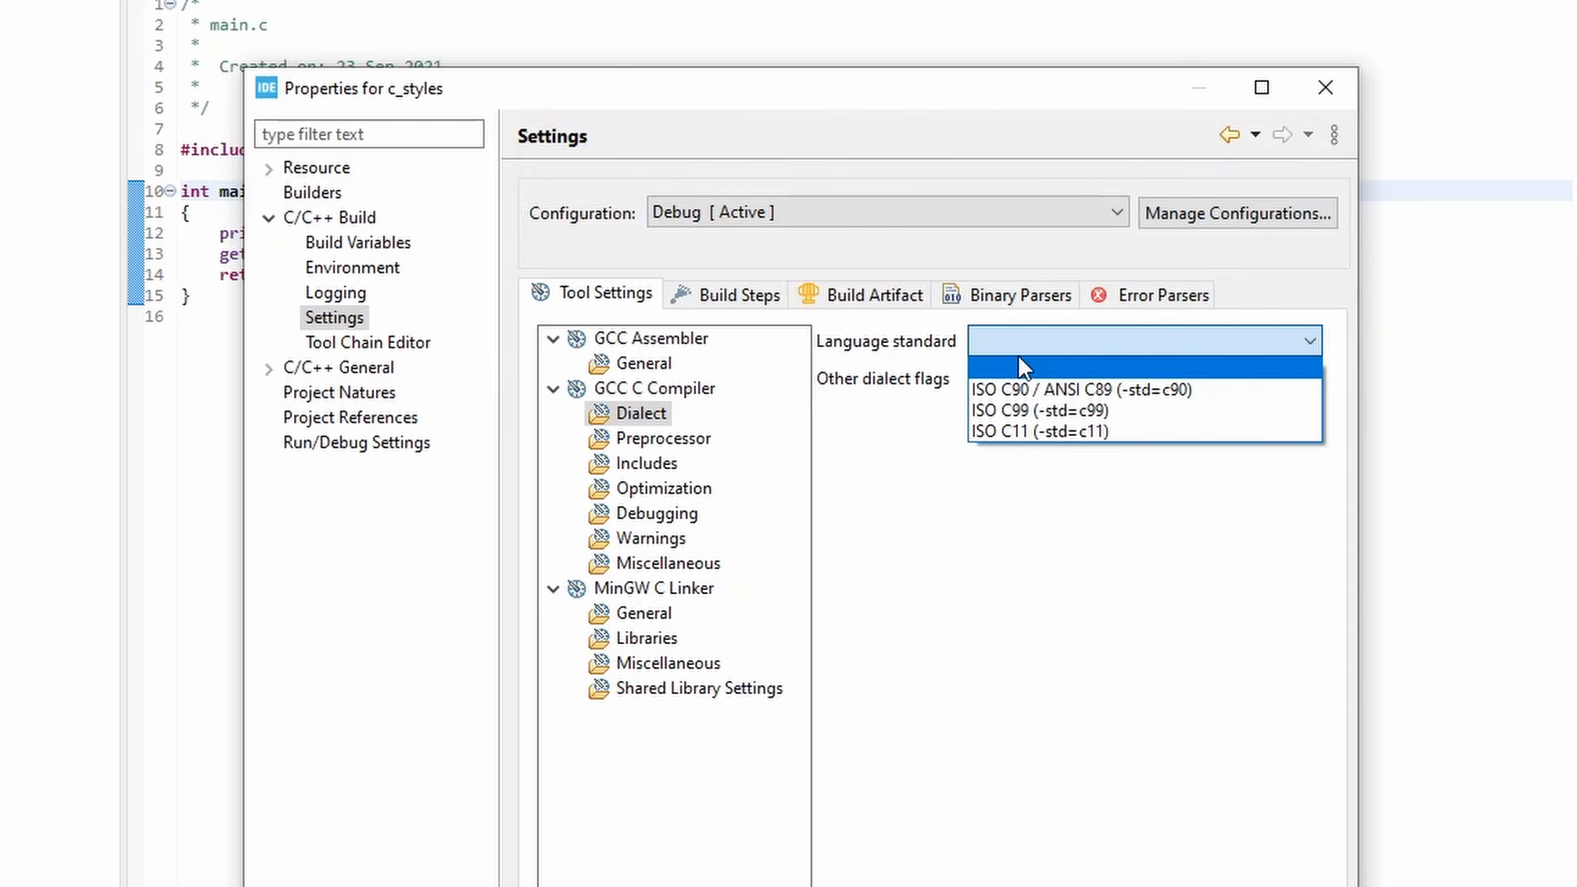
{"action": "left_click", "coordinate": [1043, 410]}
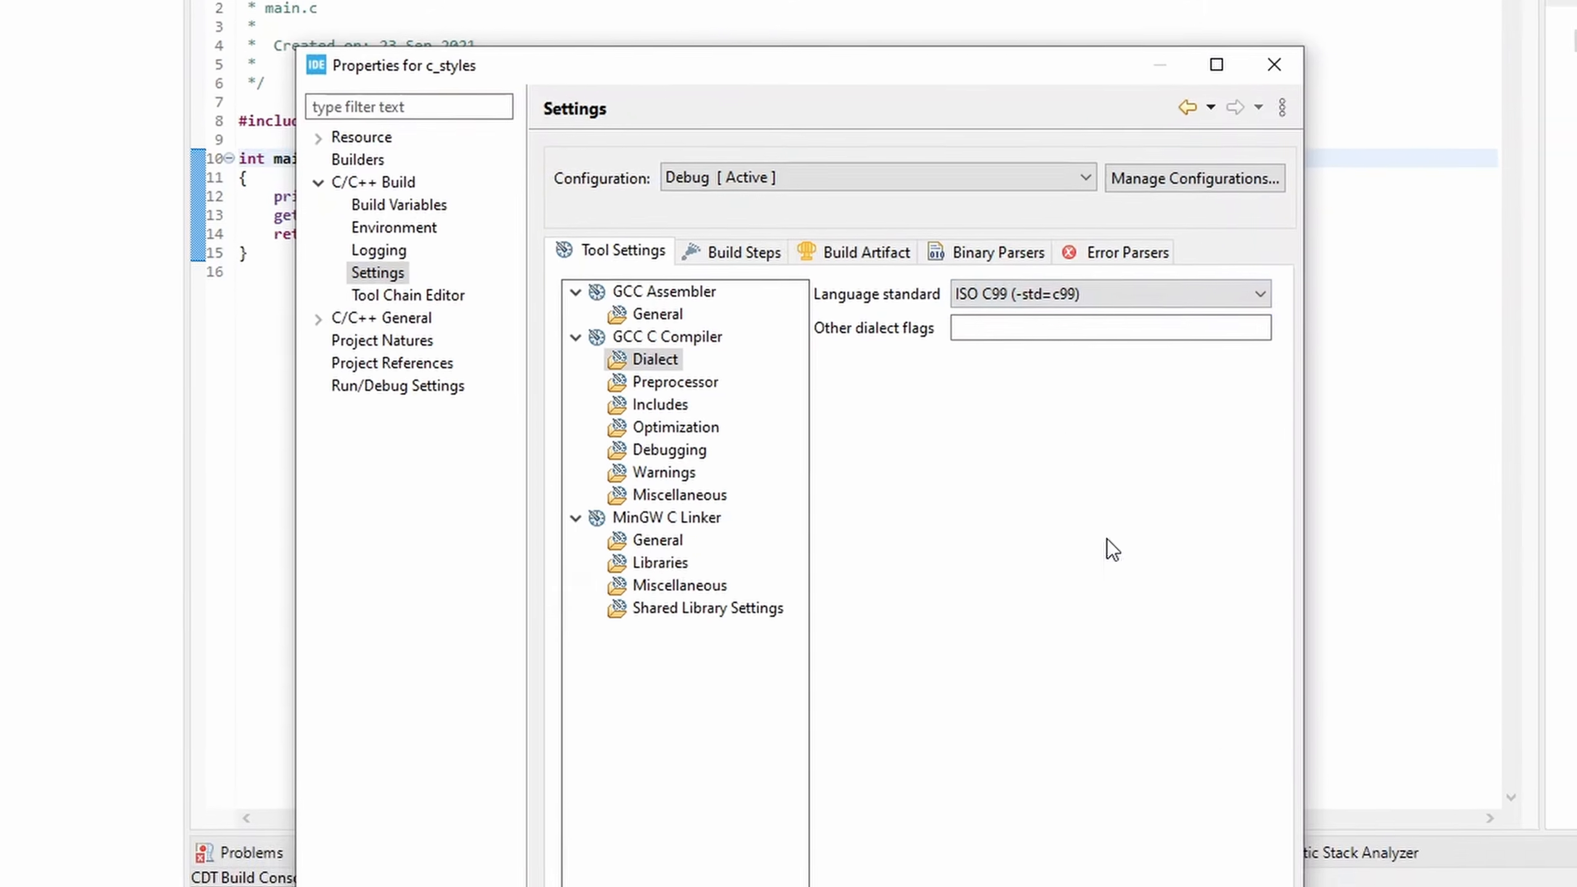
{"action": "left_click", "coordinate": [1043, 851]}
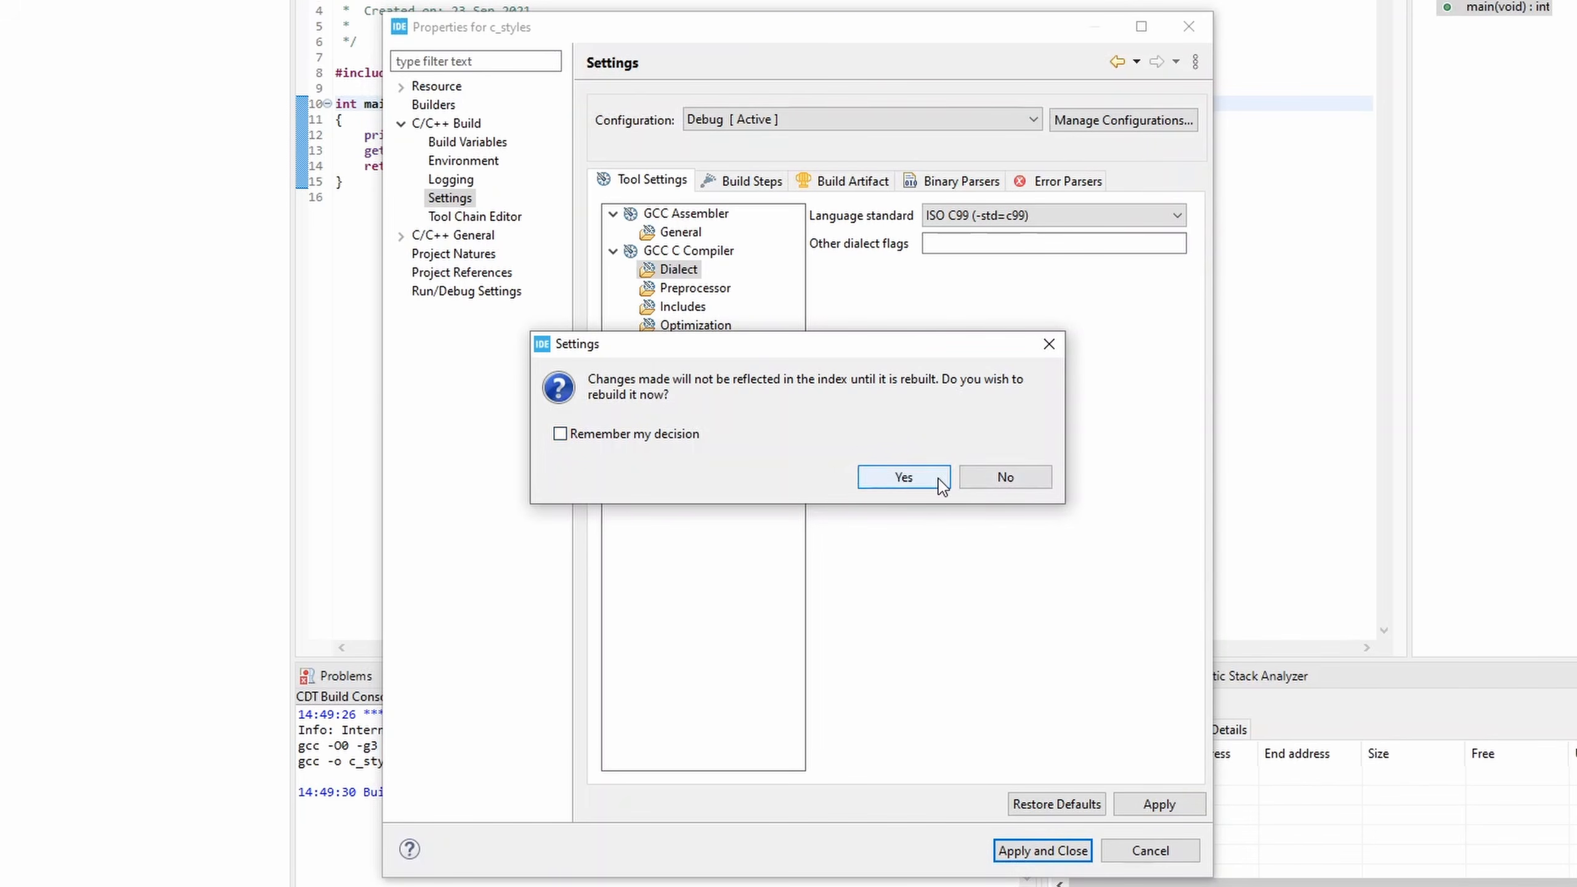
{"action": "left_click", "coordinate": [903, 480]}
{"action": "left_click", "coordinate": [1056, 851]}
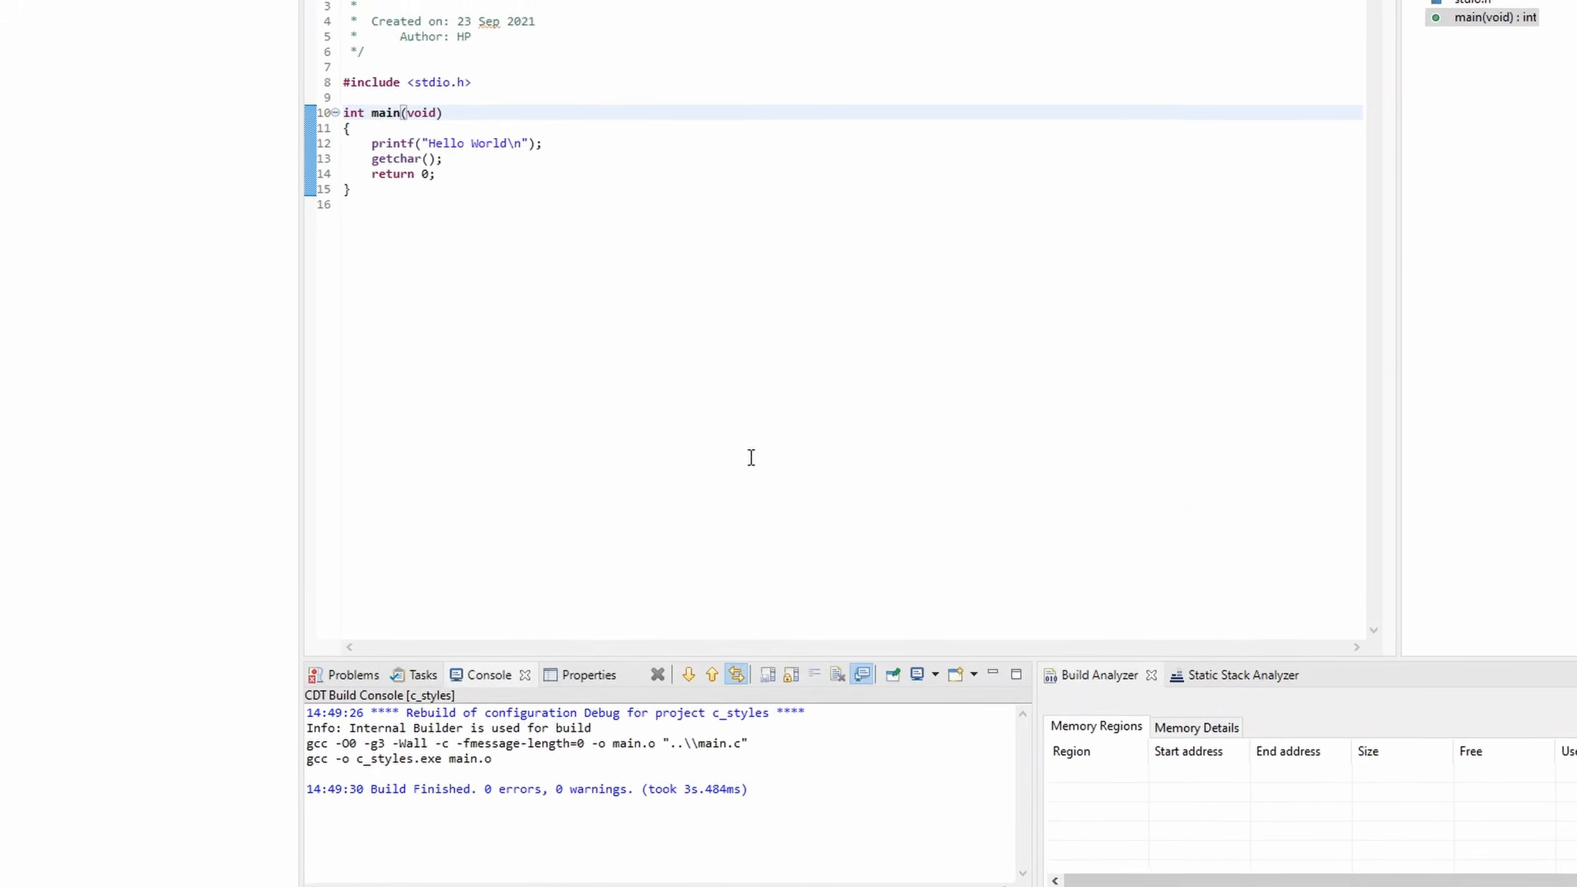
- Build the c_styles project with the C99 setting and run the new c_styles.exe from its Debug folder in File Explorer
{"action": "left_click", "coordinate": [626, 349]}
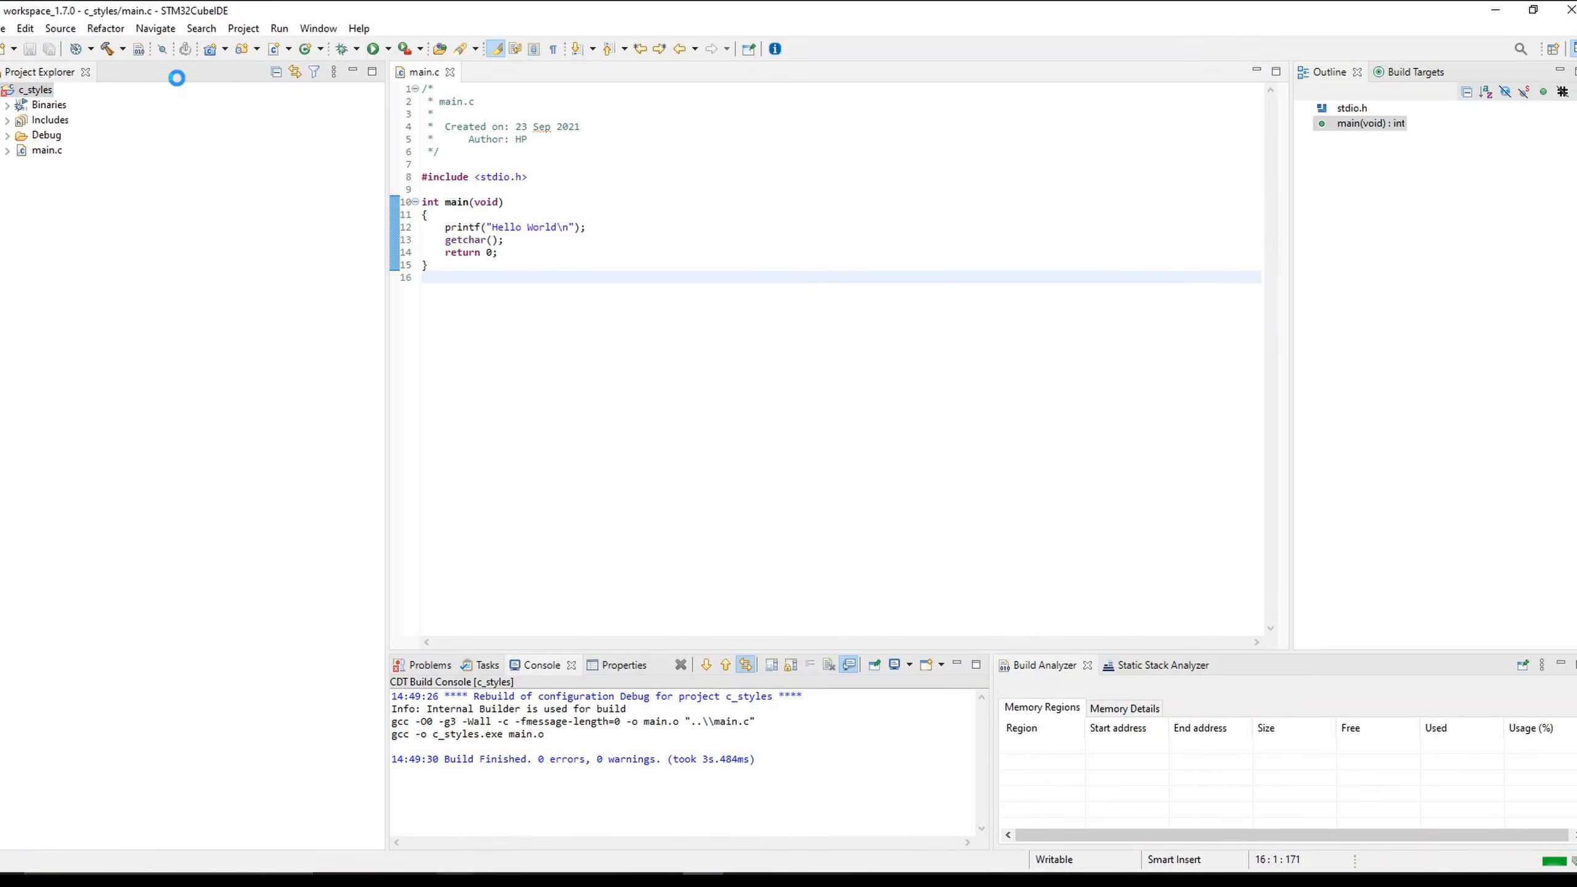
{"action": "left_click", "coordinate": [106, 50]}
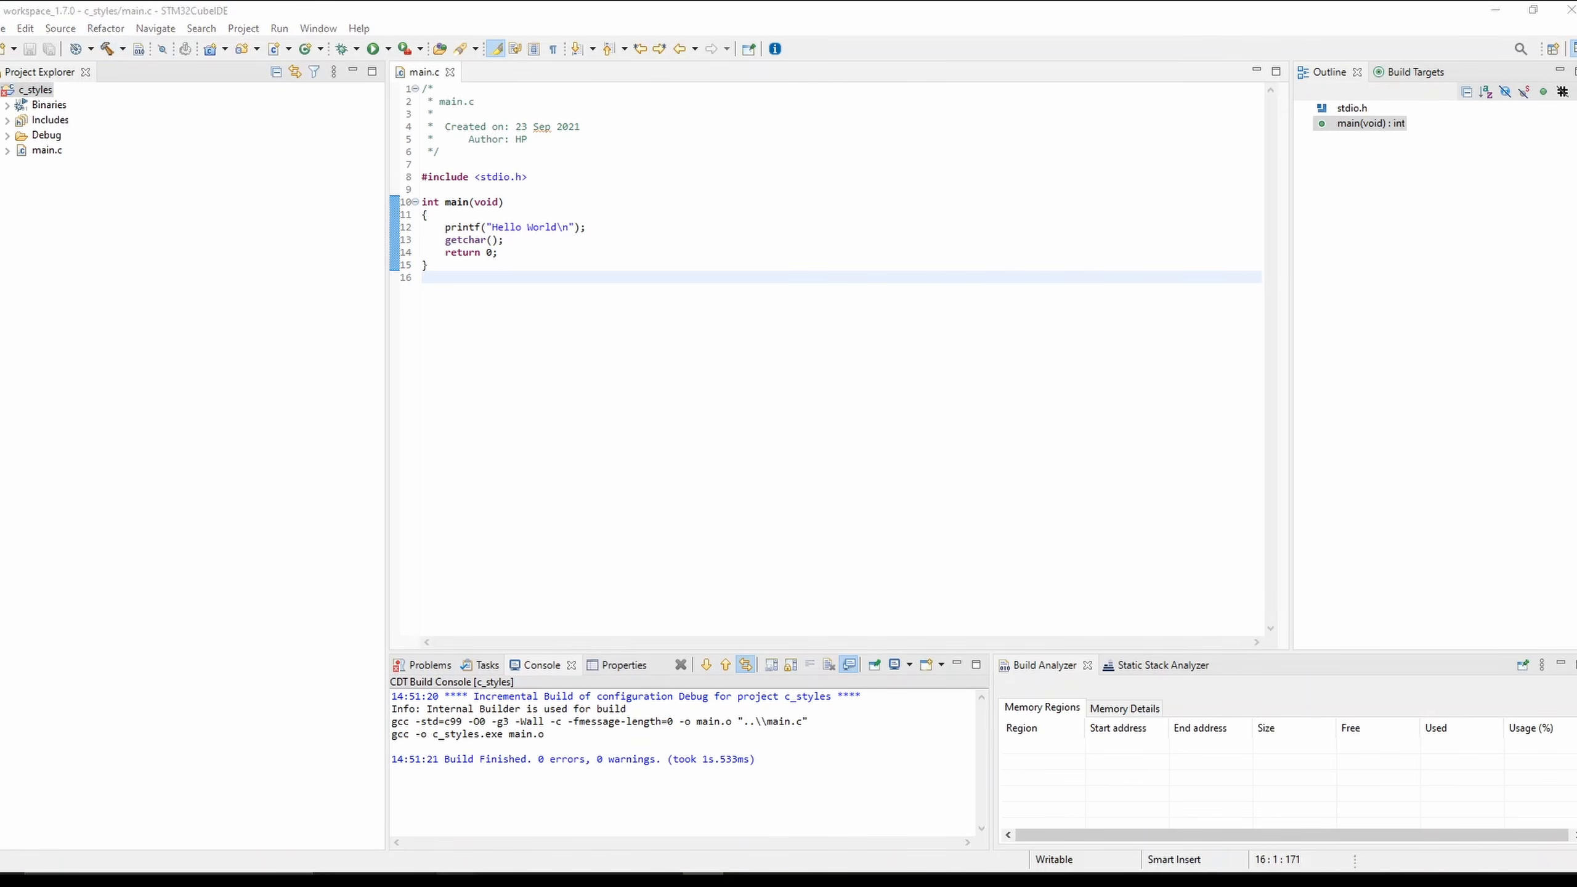
{"action": "mouse_move", "coordinate": [455, 879]}
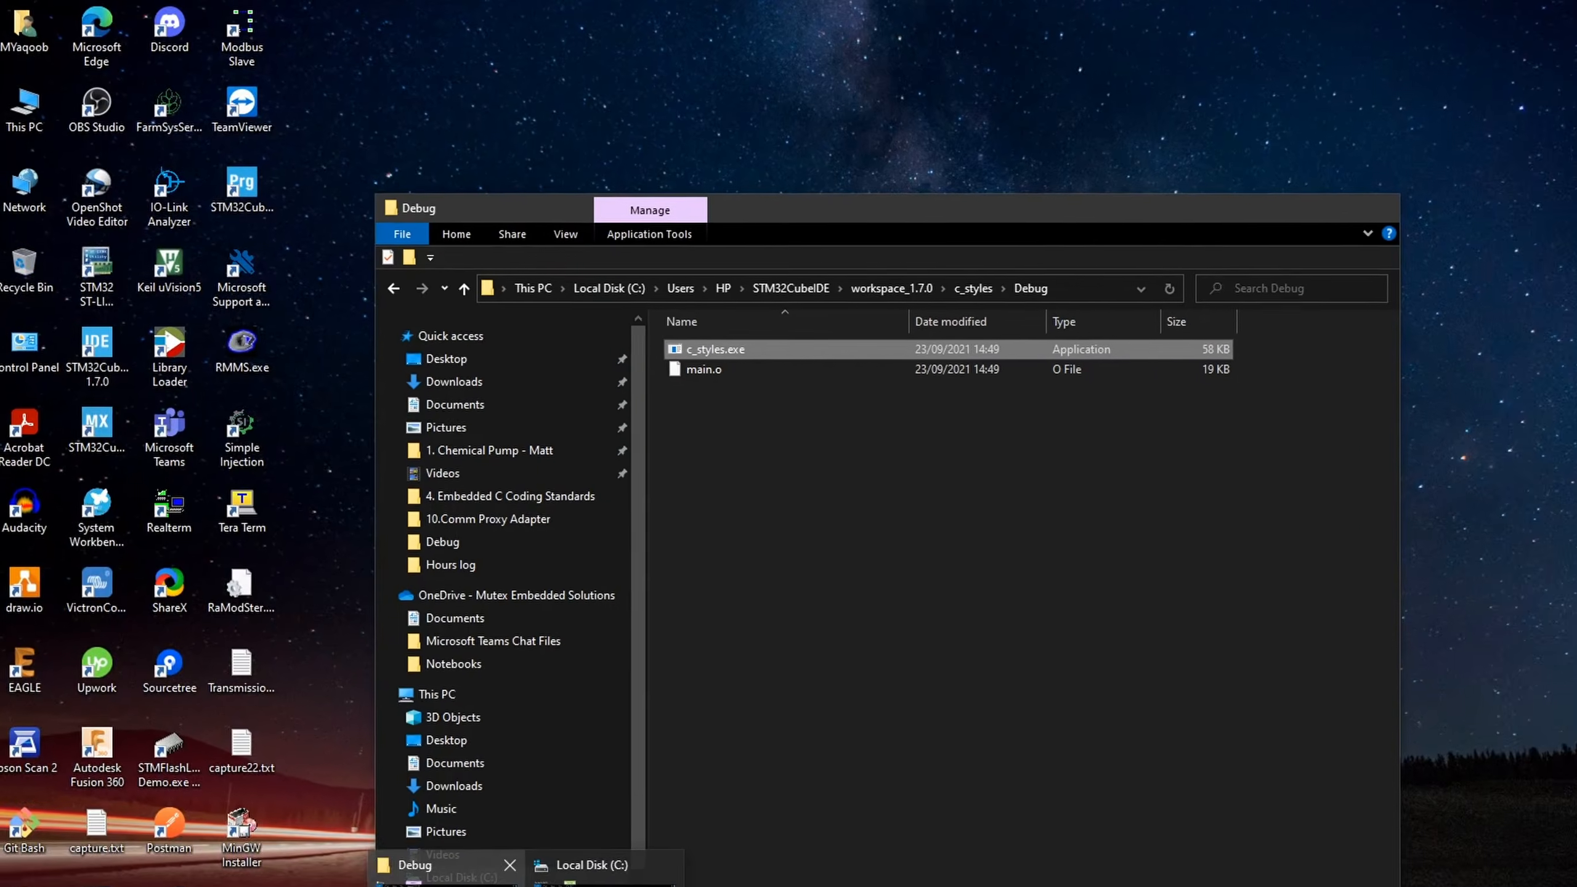
{"action": "left_click", "coordinate": [419, 833]}
{"action": "double_click", "coordinate": [866, 401]}
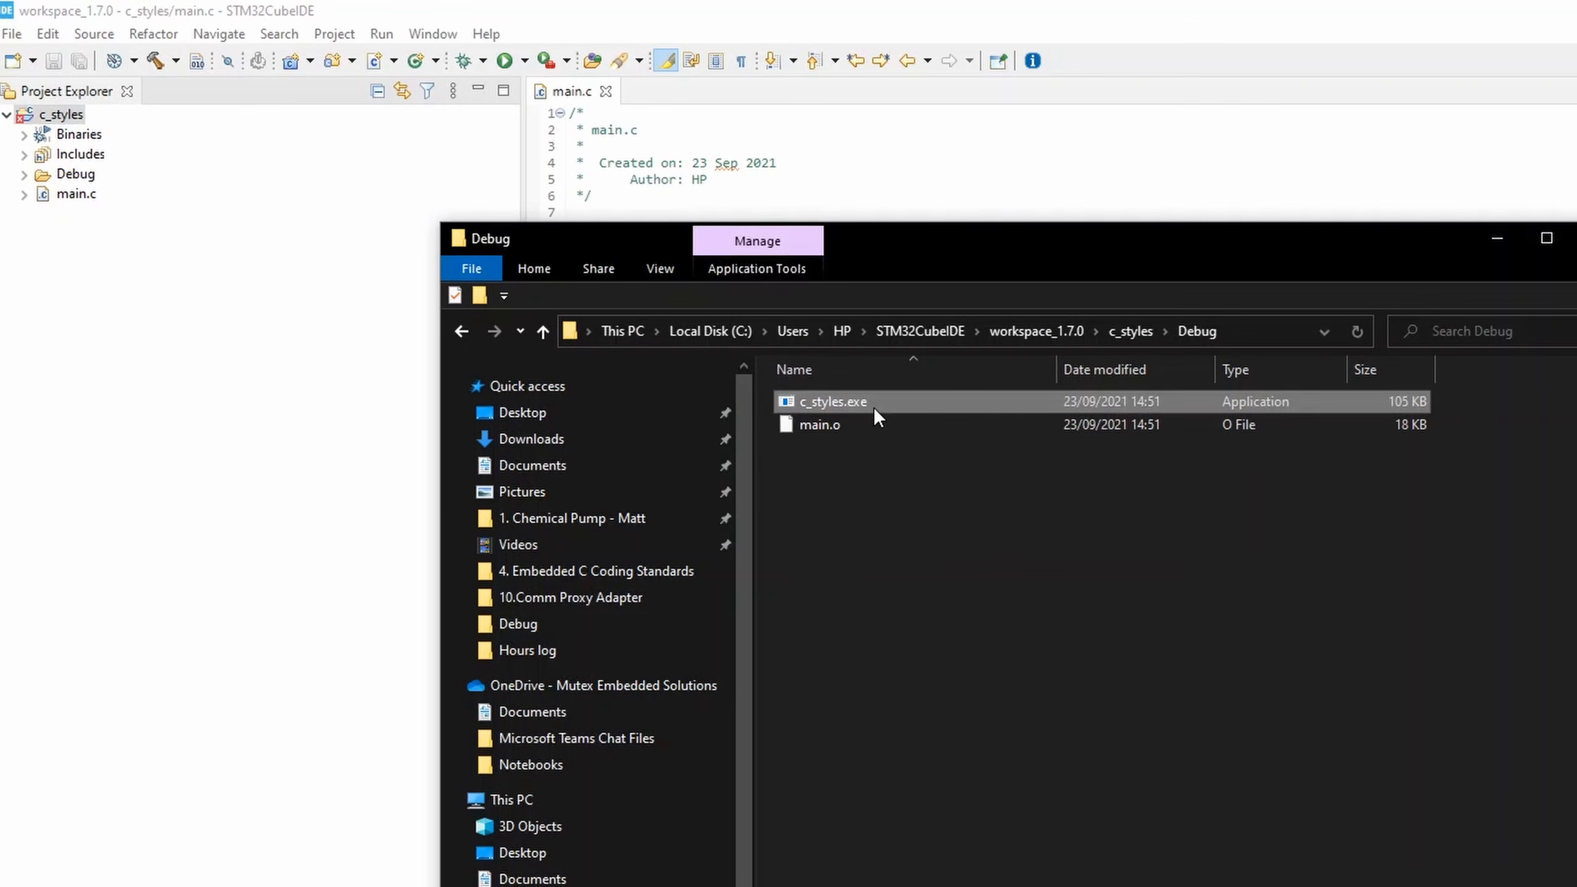